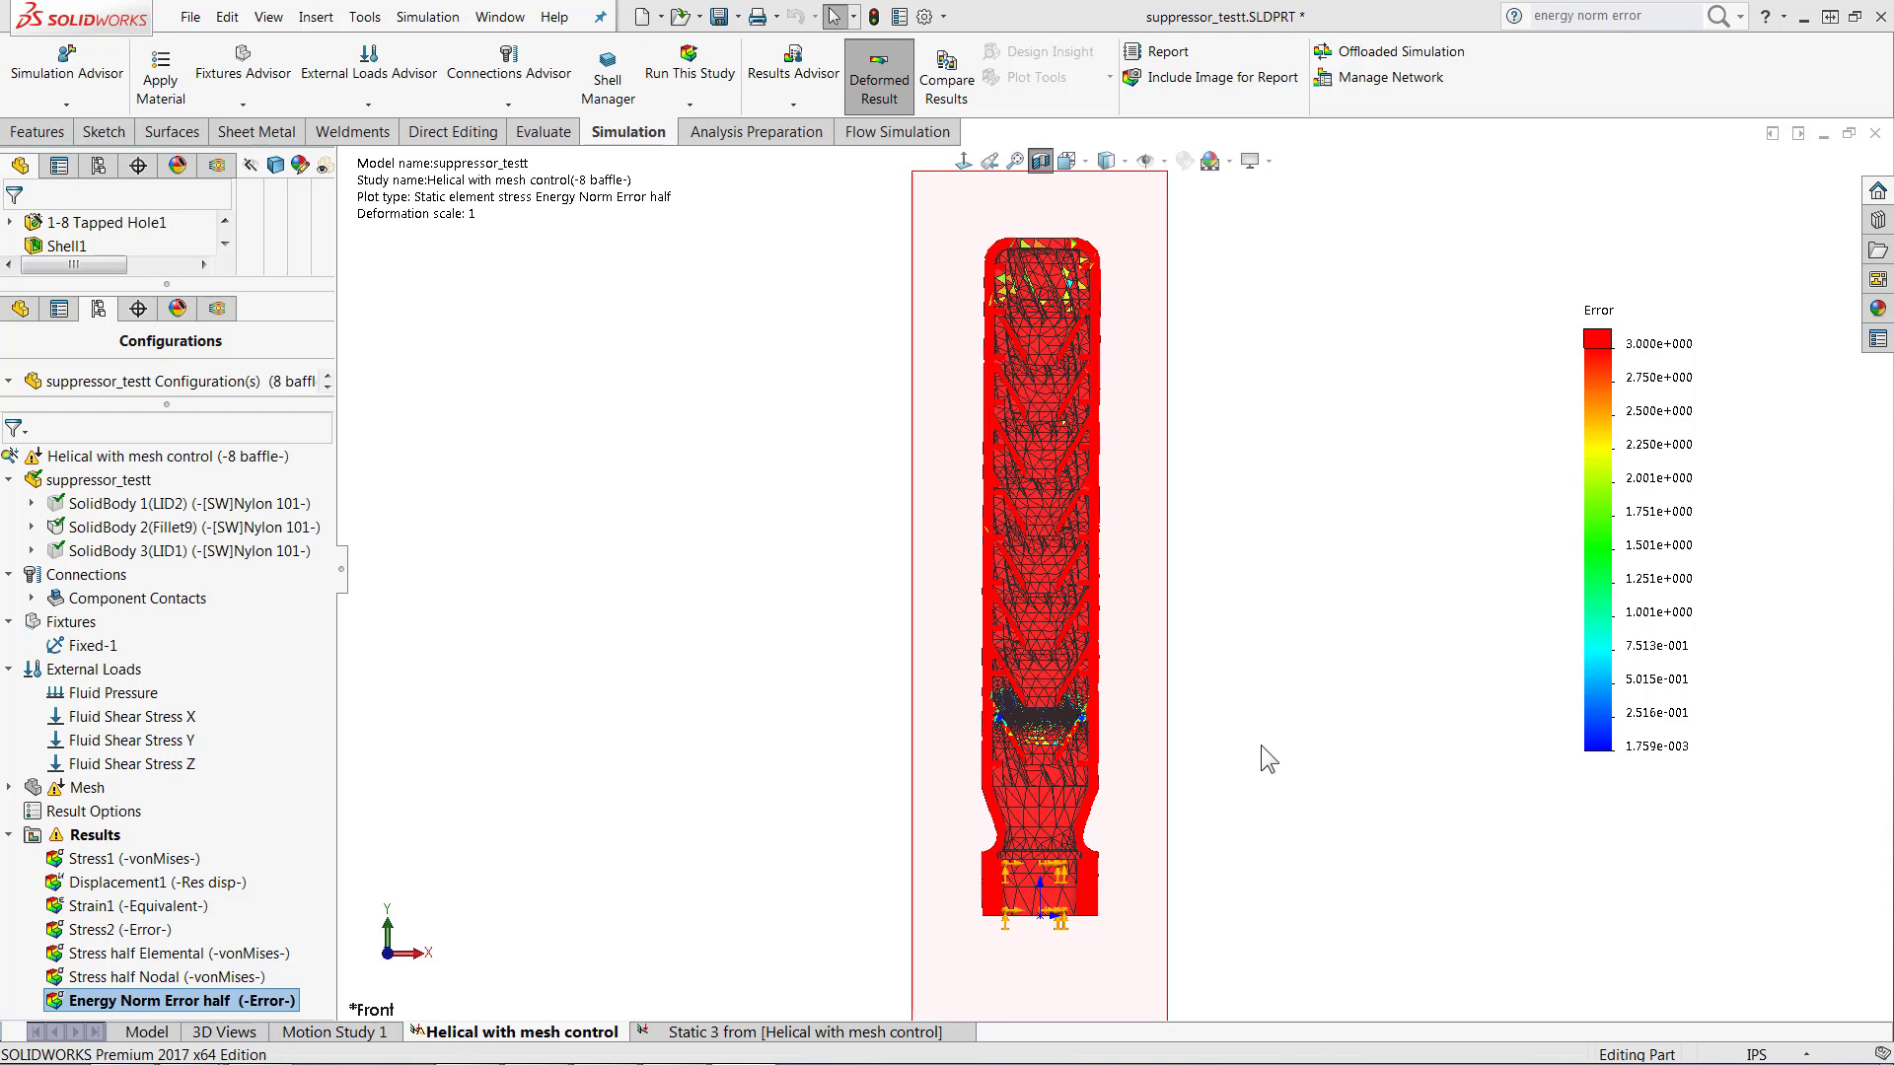
Step: Examine the Energy Norm Error half plot up close around the refined mesh at the lower baffle
scroll(1087, 734, down, 3)
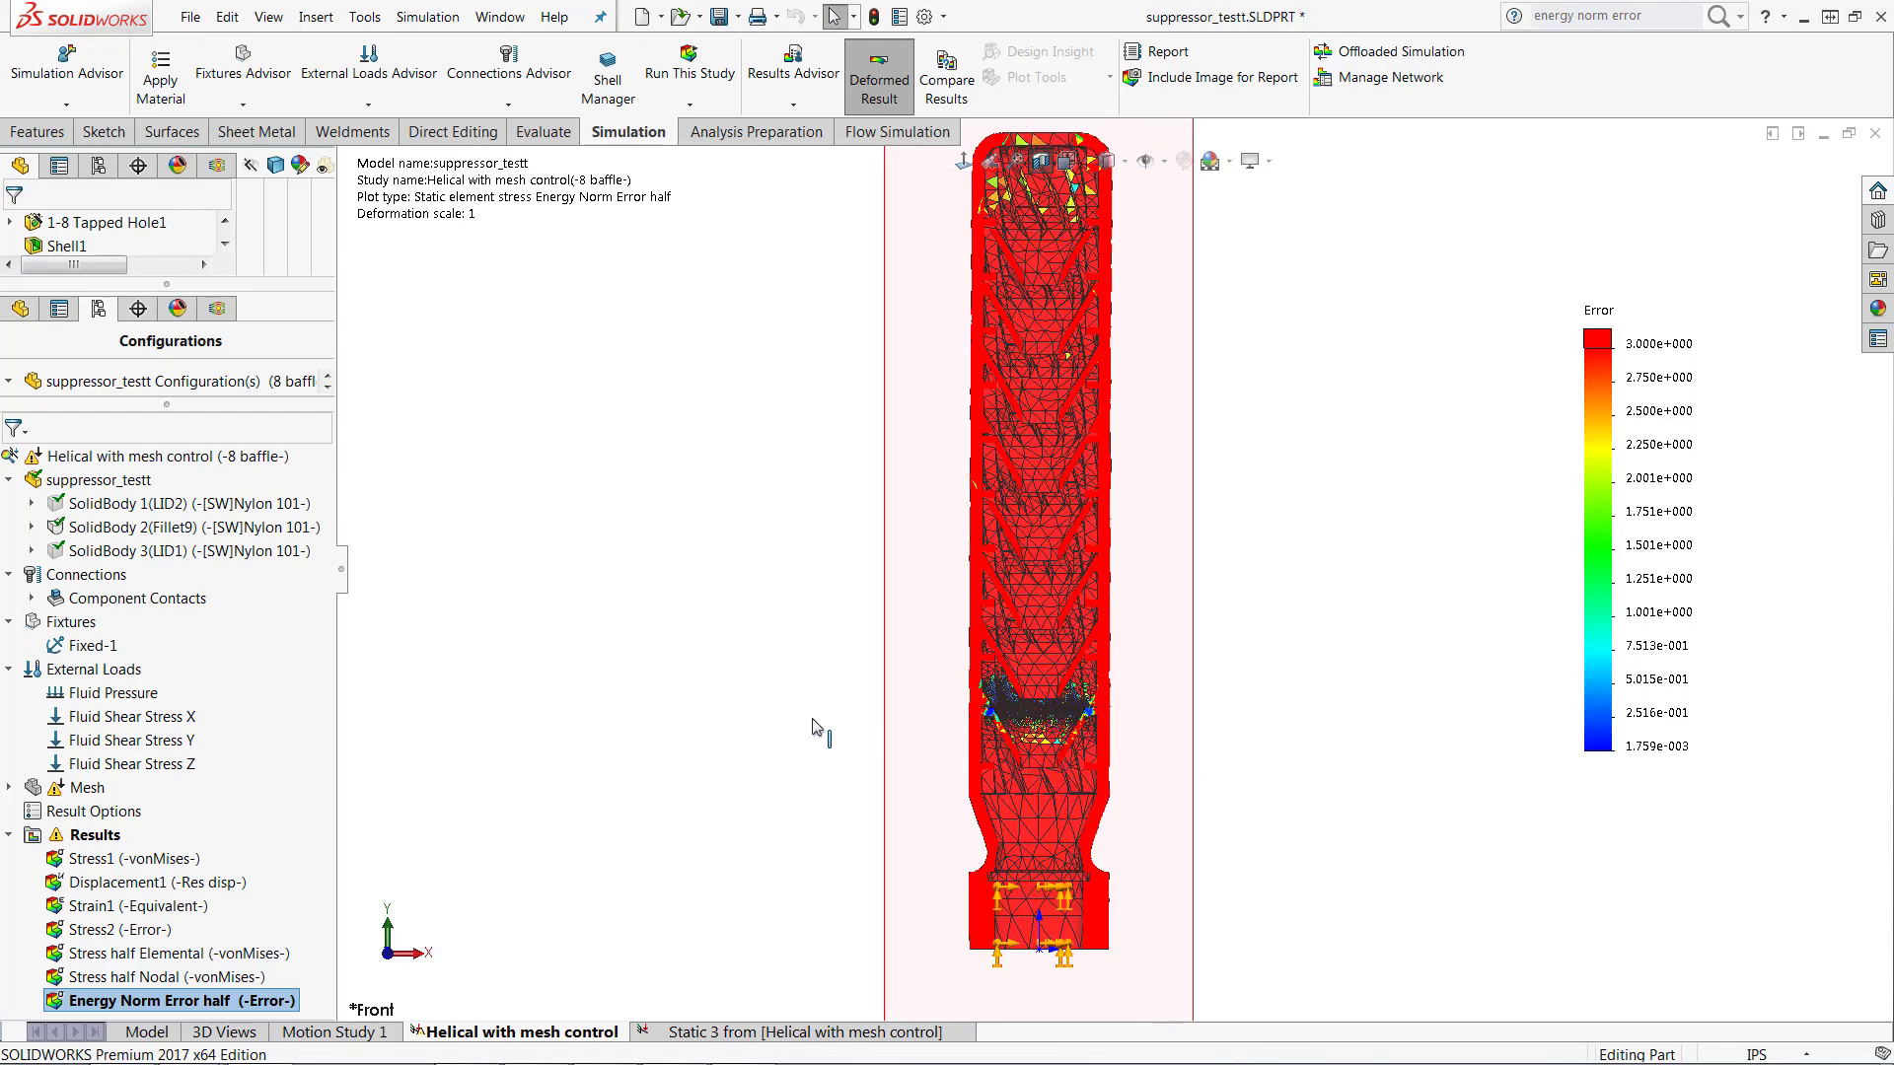
scroll(1080, 680, down, 2)
scroll(1080, 680, down, 3)
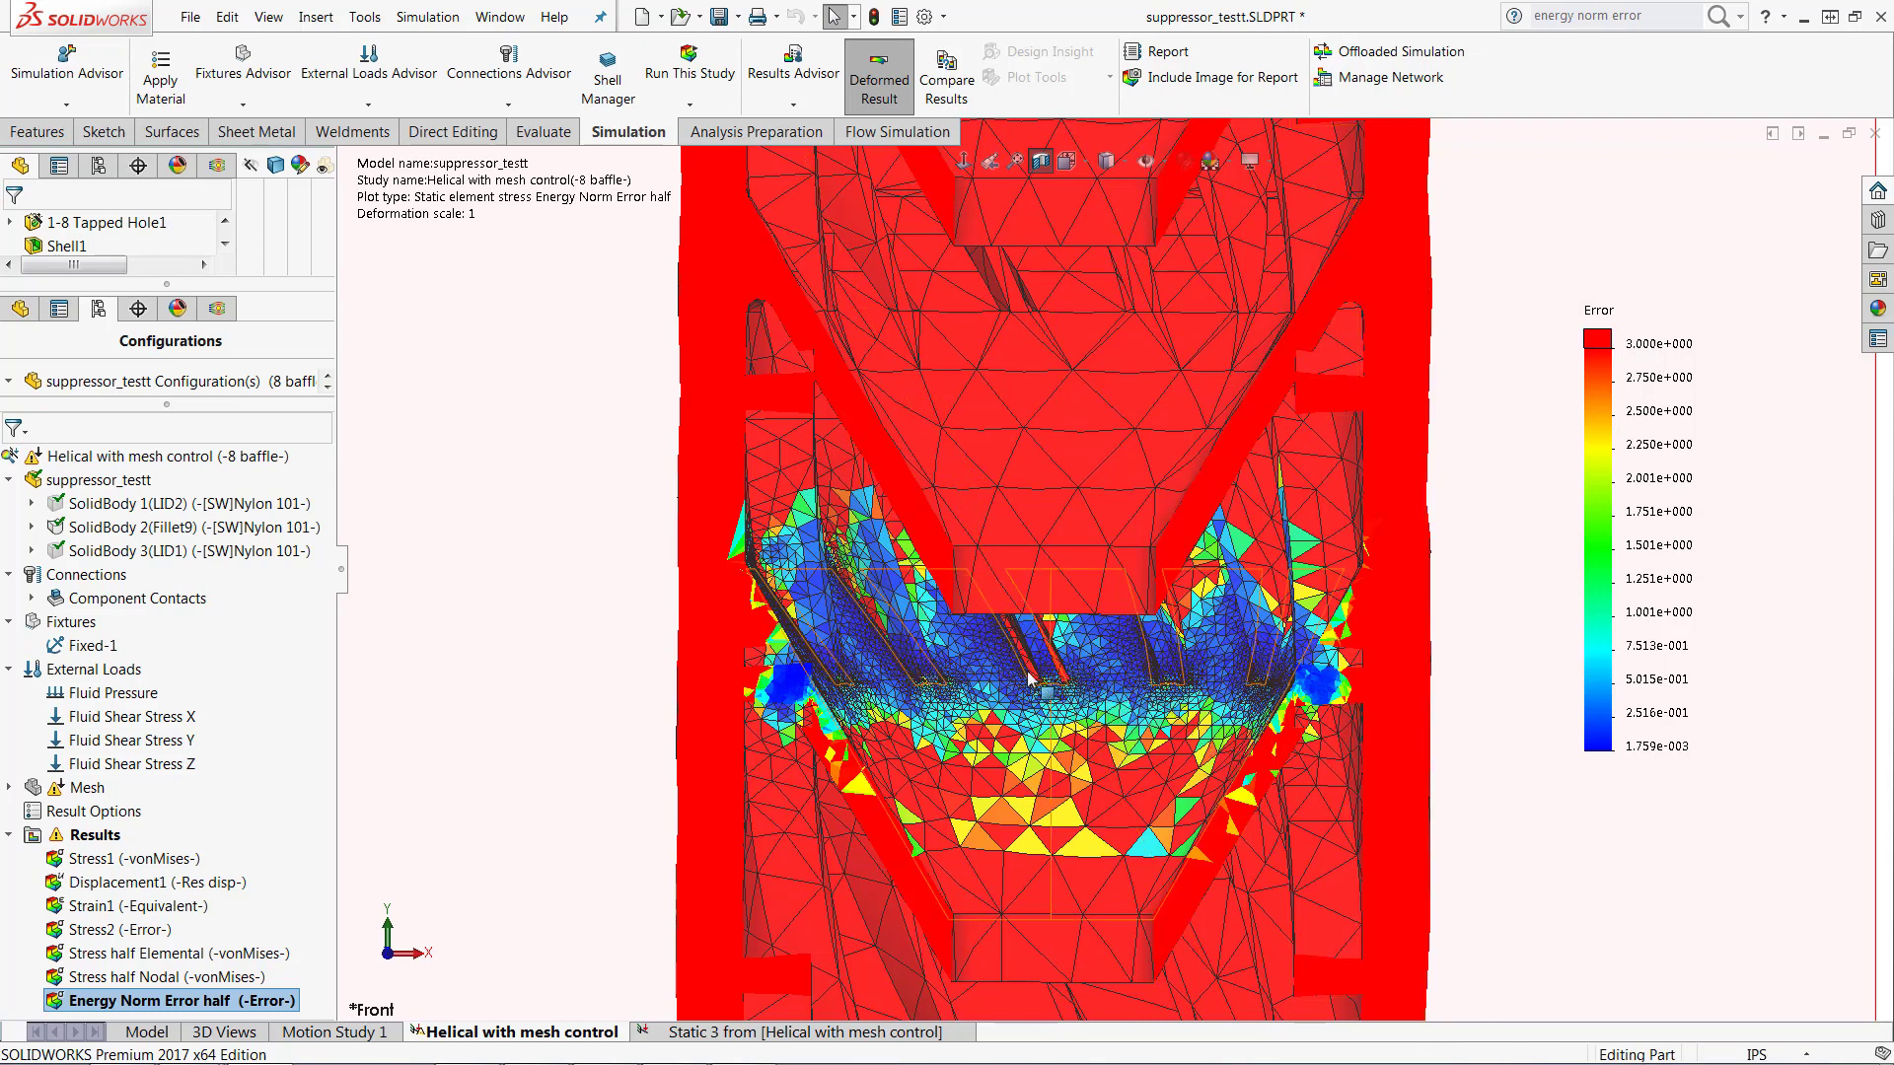
scroll(1047, 679, down, 4)
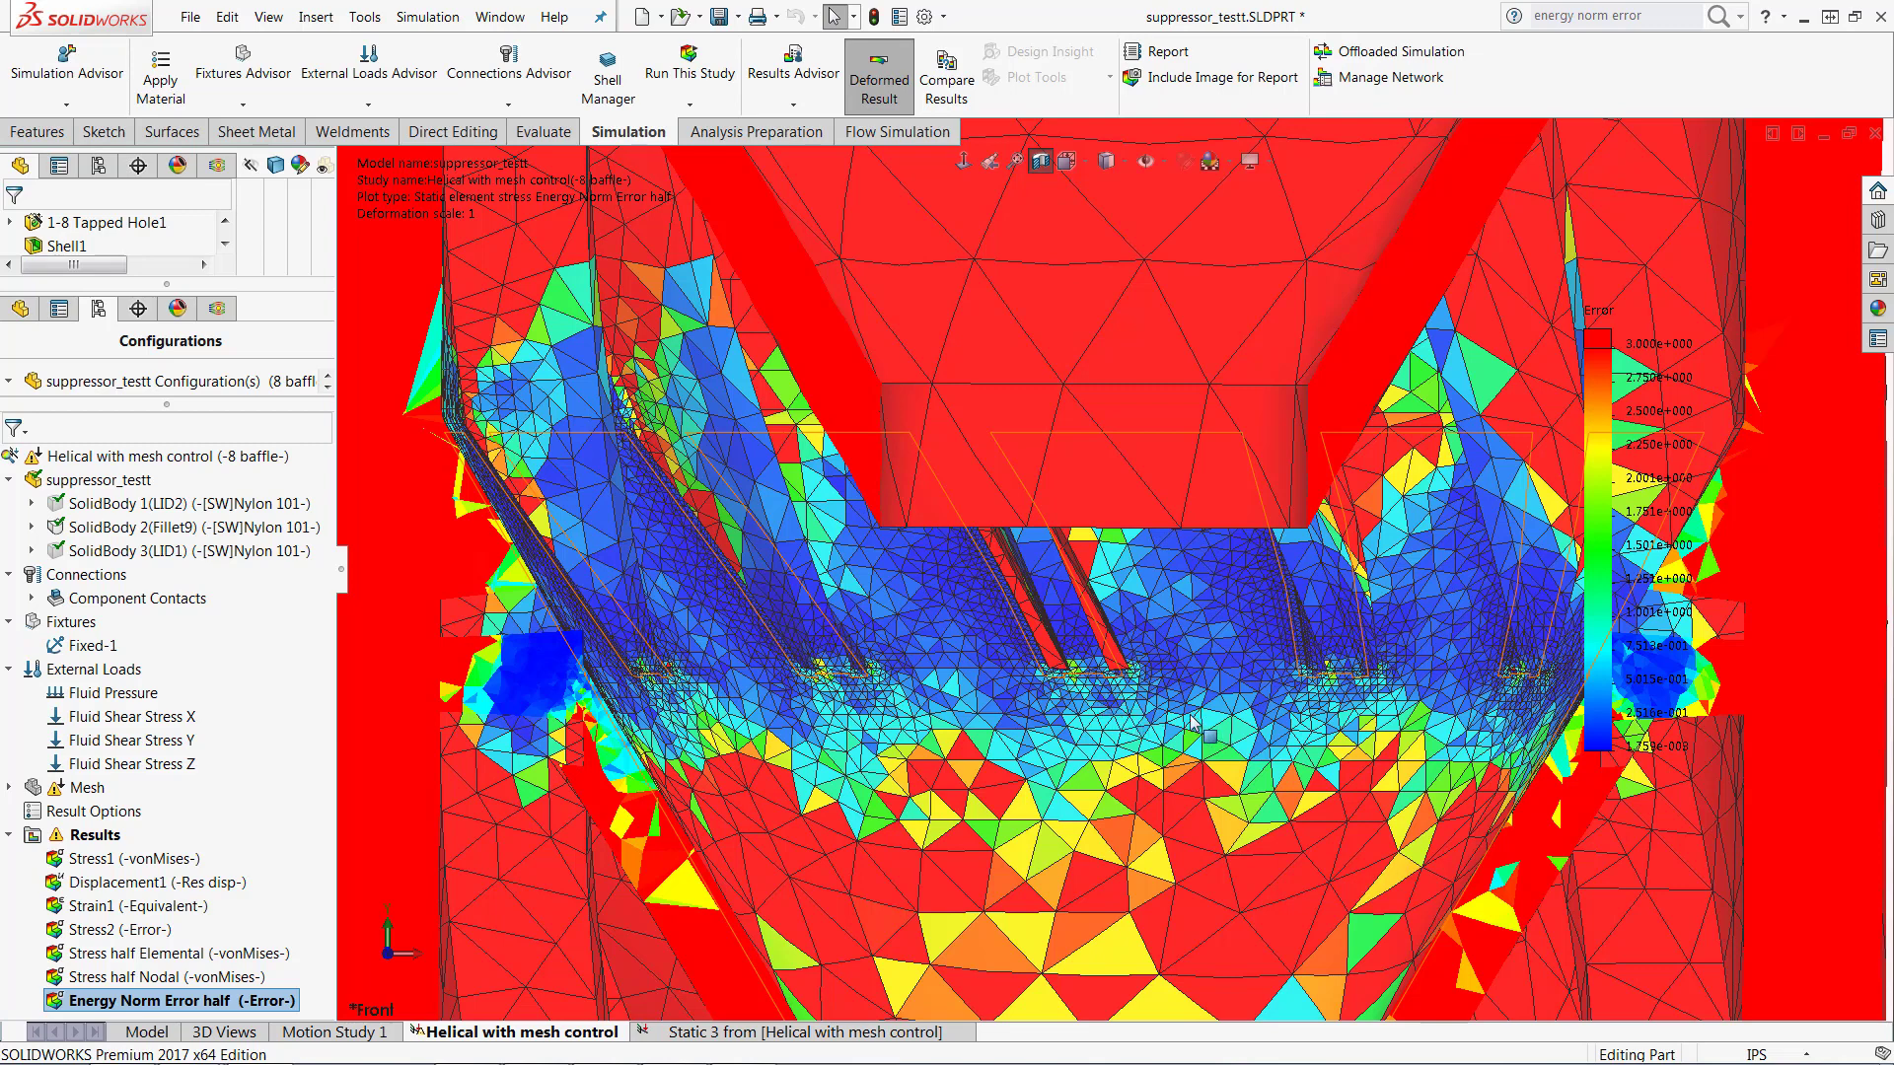
Step: Start defining a new stress plot for the Helical with mesh control study with ERR: Energy Norm Error as its component
right_click(181, 1002)
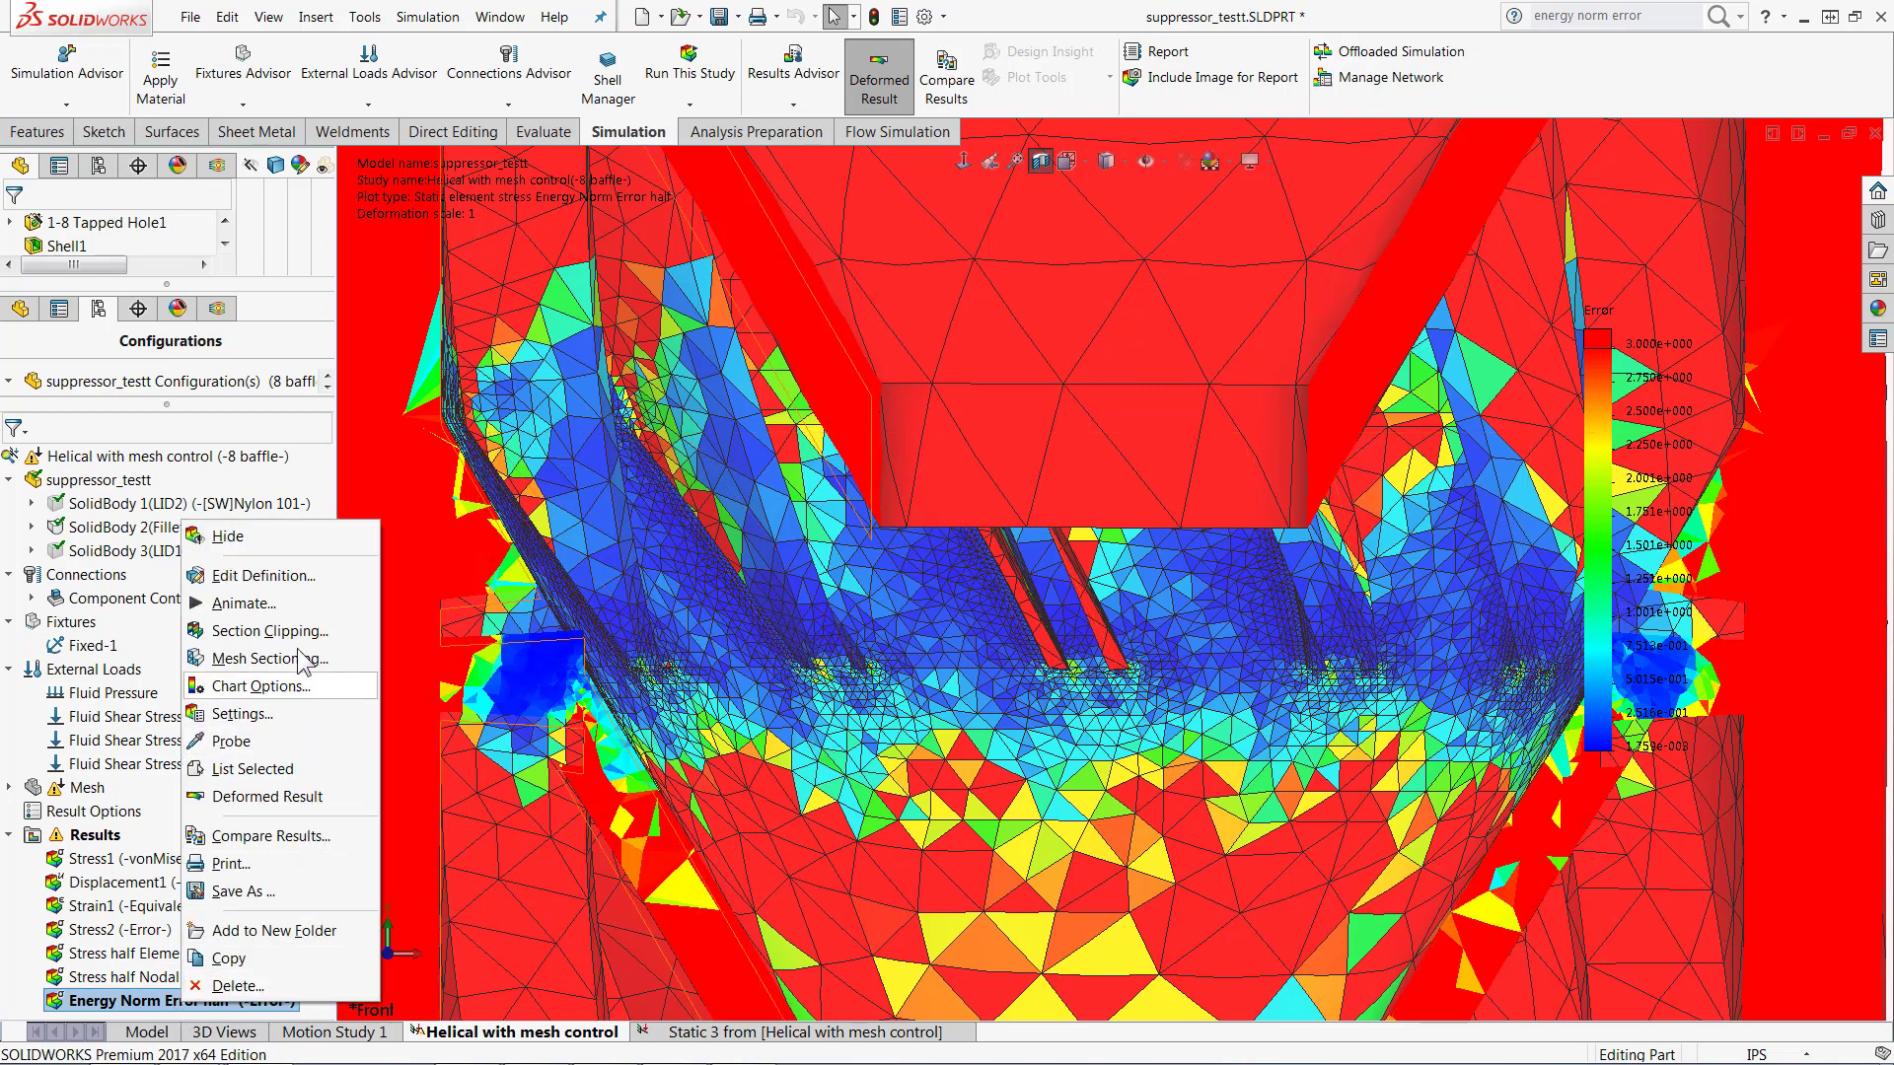
right_click(97, 838)
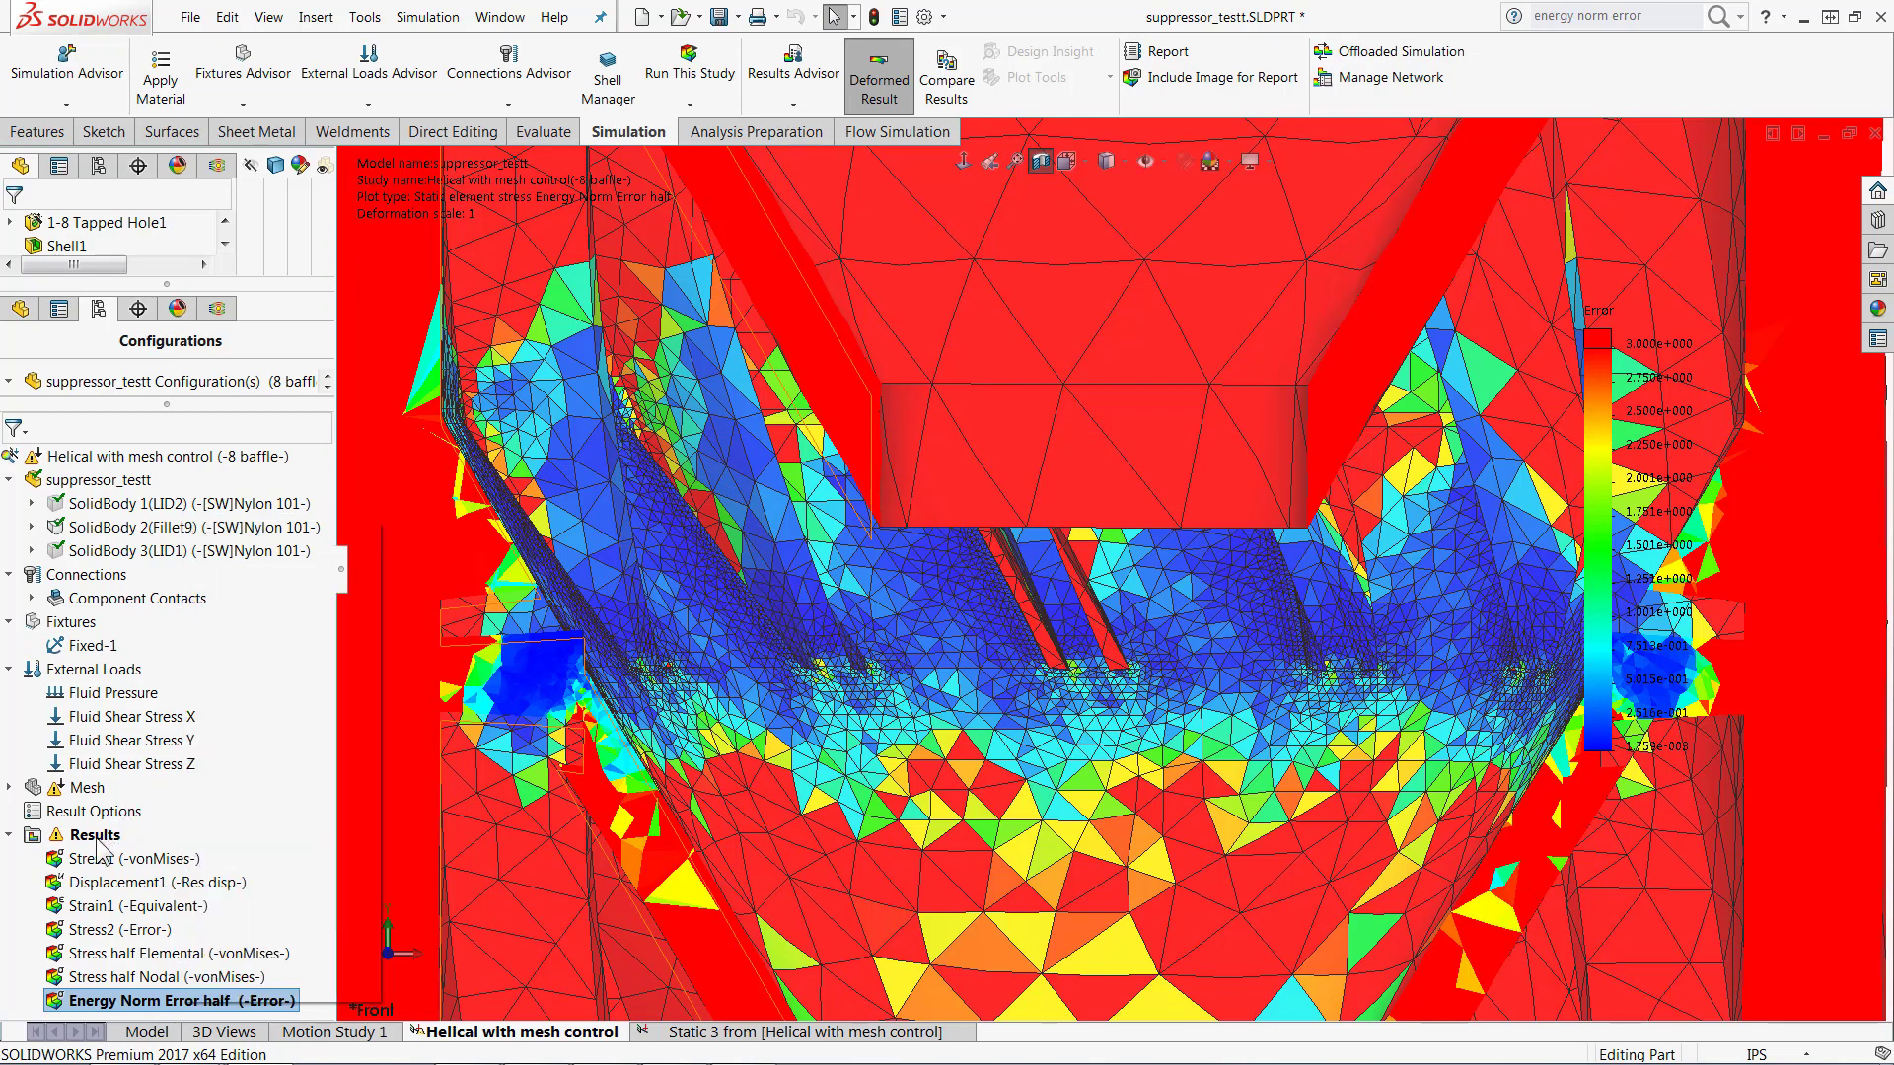
right_click(97, 845)
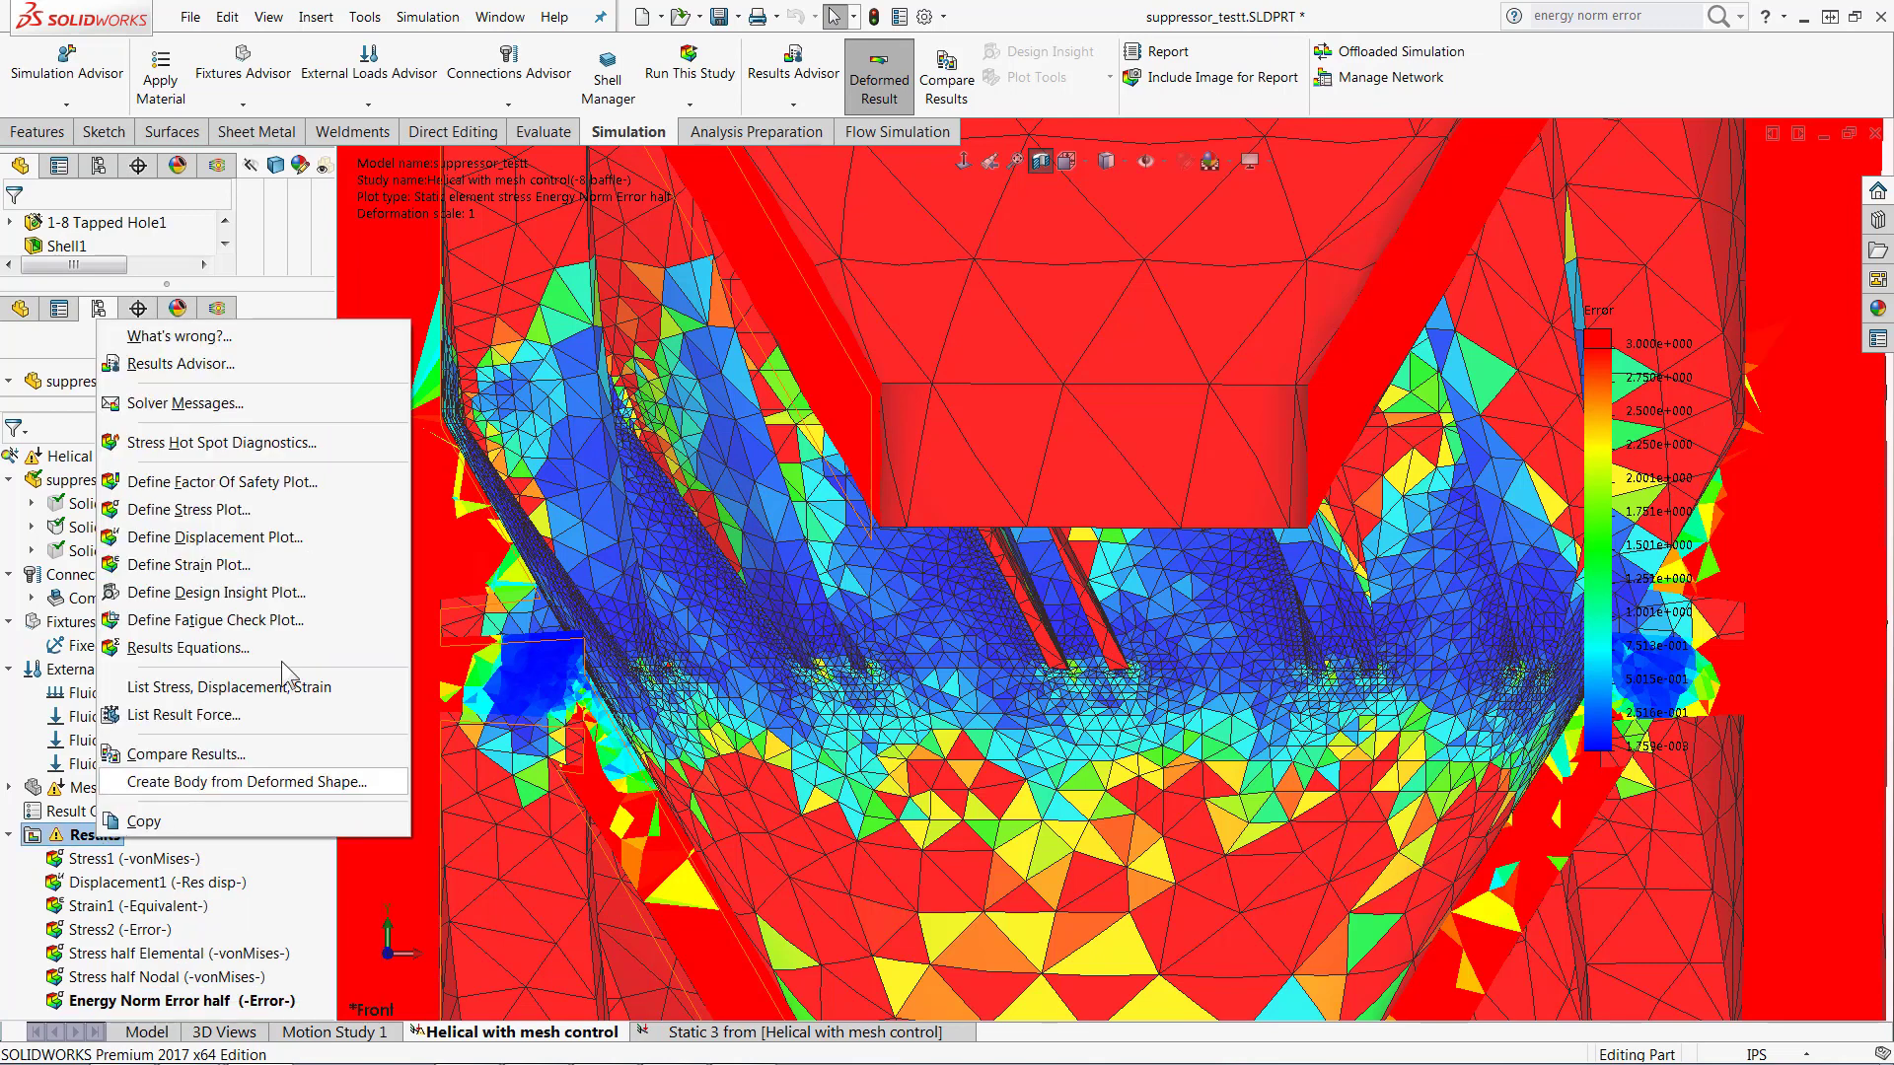
click(210, 513)
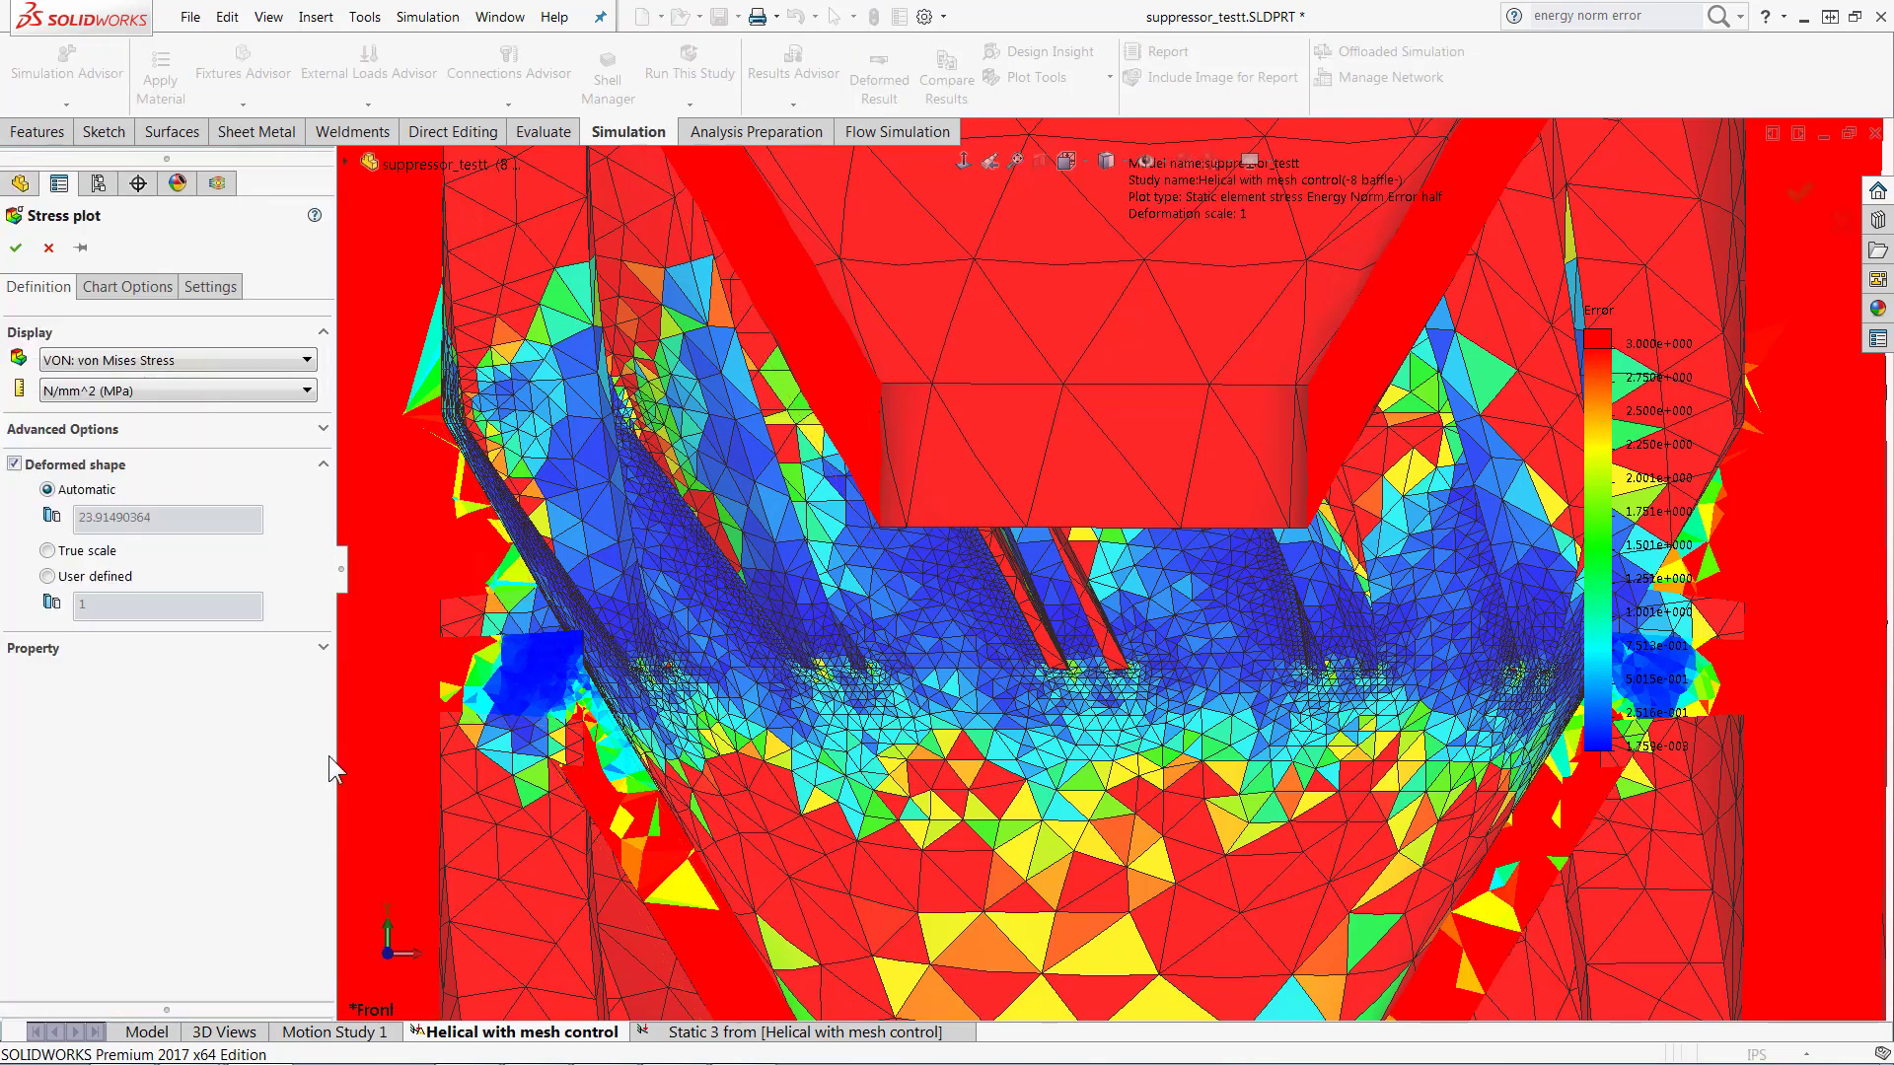
click(112, 362)
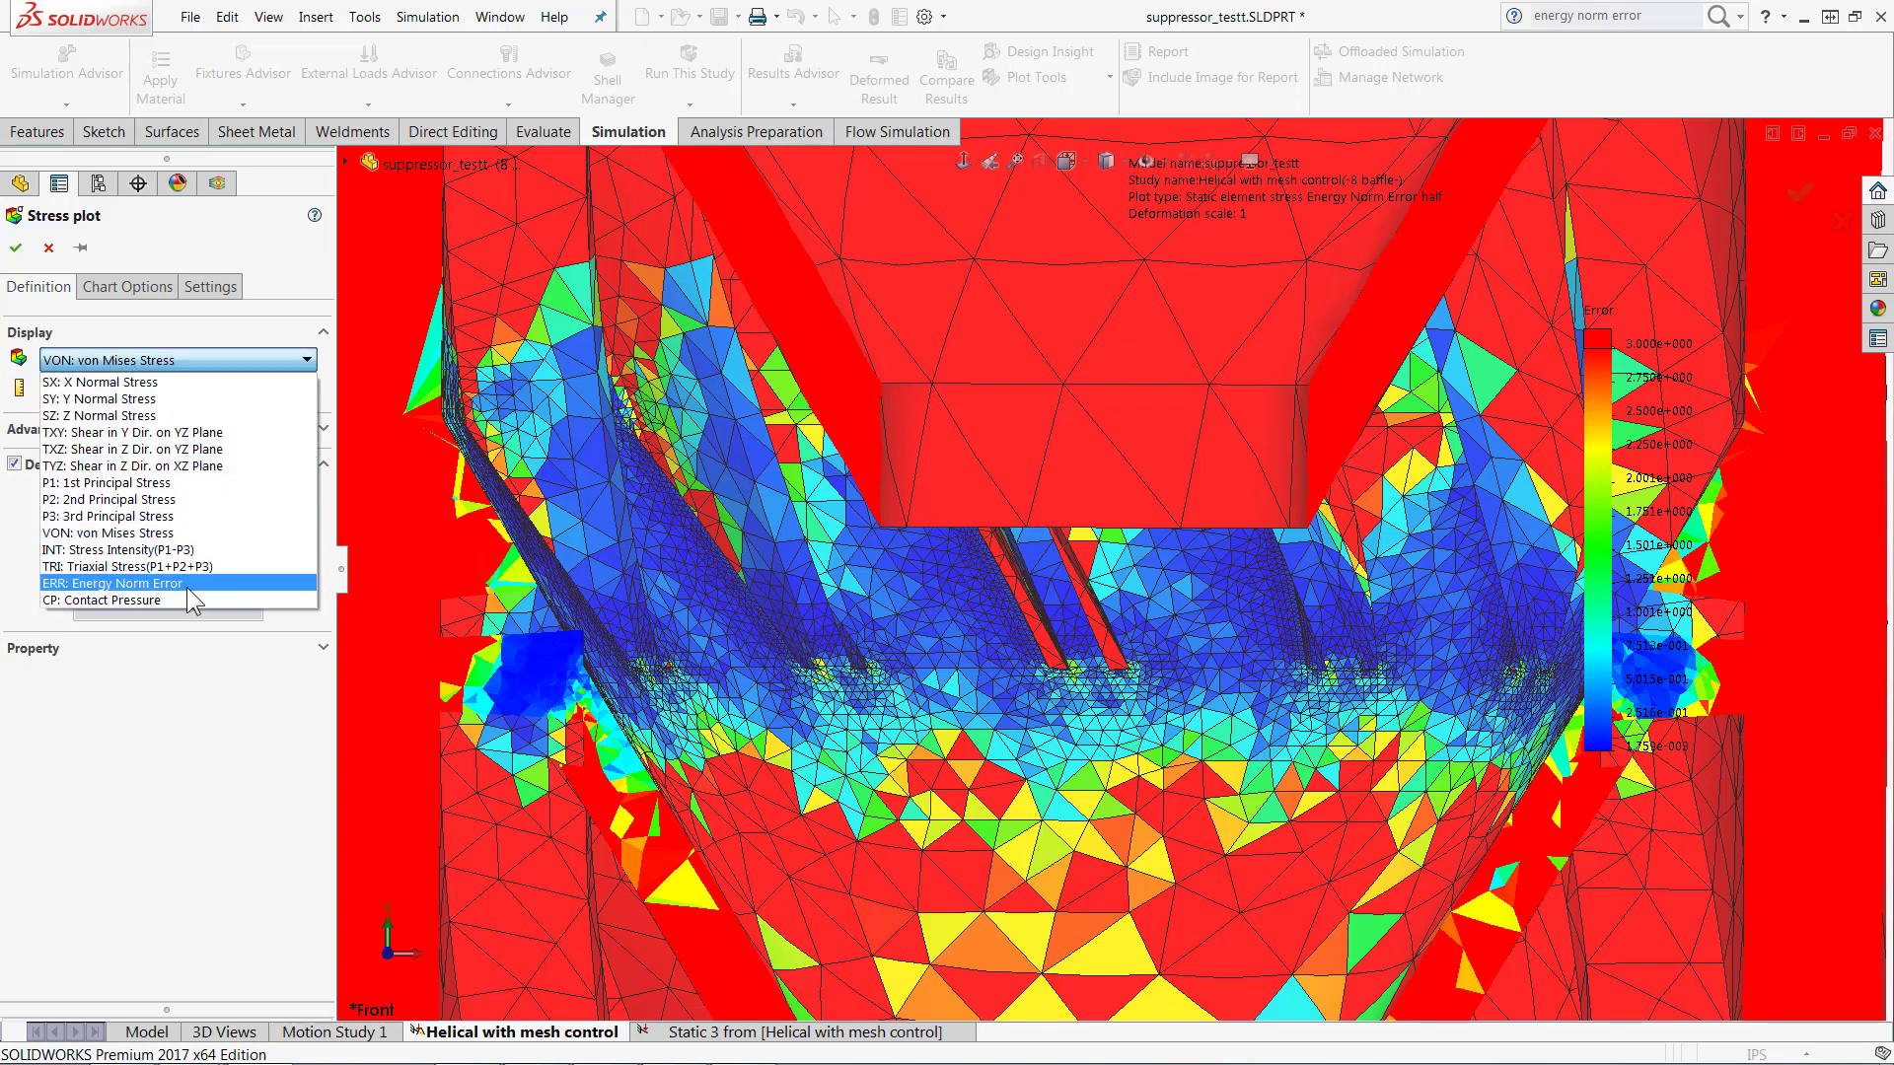
click(163, 694)
click(138, 363)
click(177, 584)
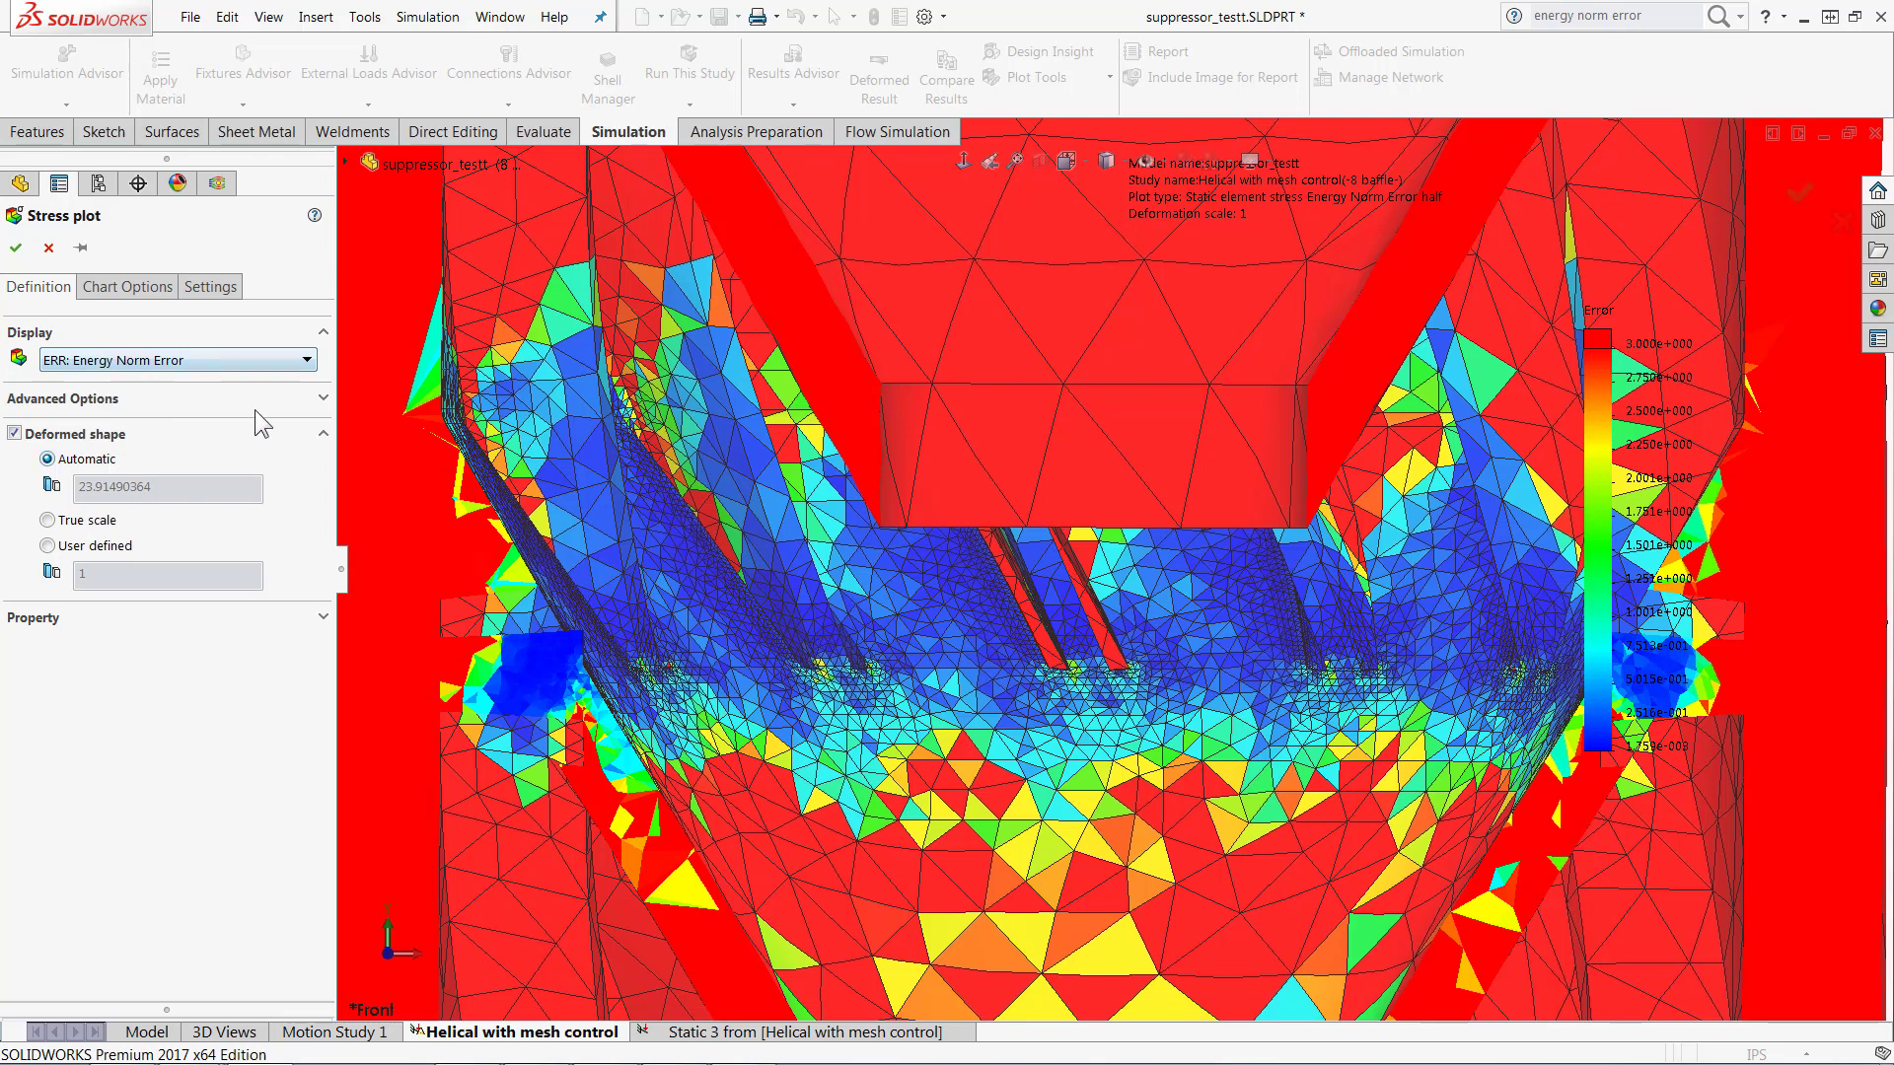
Step: Try SX: X Normal Stress as the plot component, check its advanced Element Values option, and discard the new plot
click(210, 358)
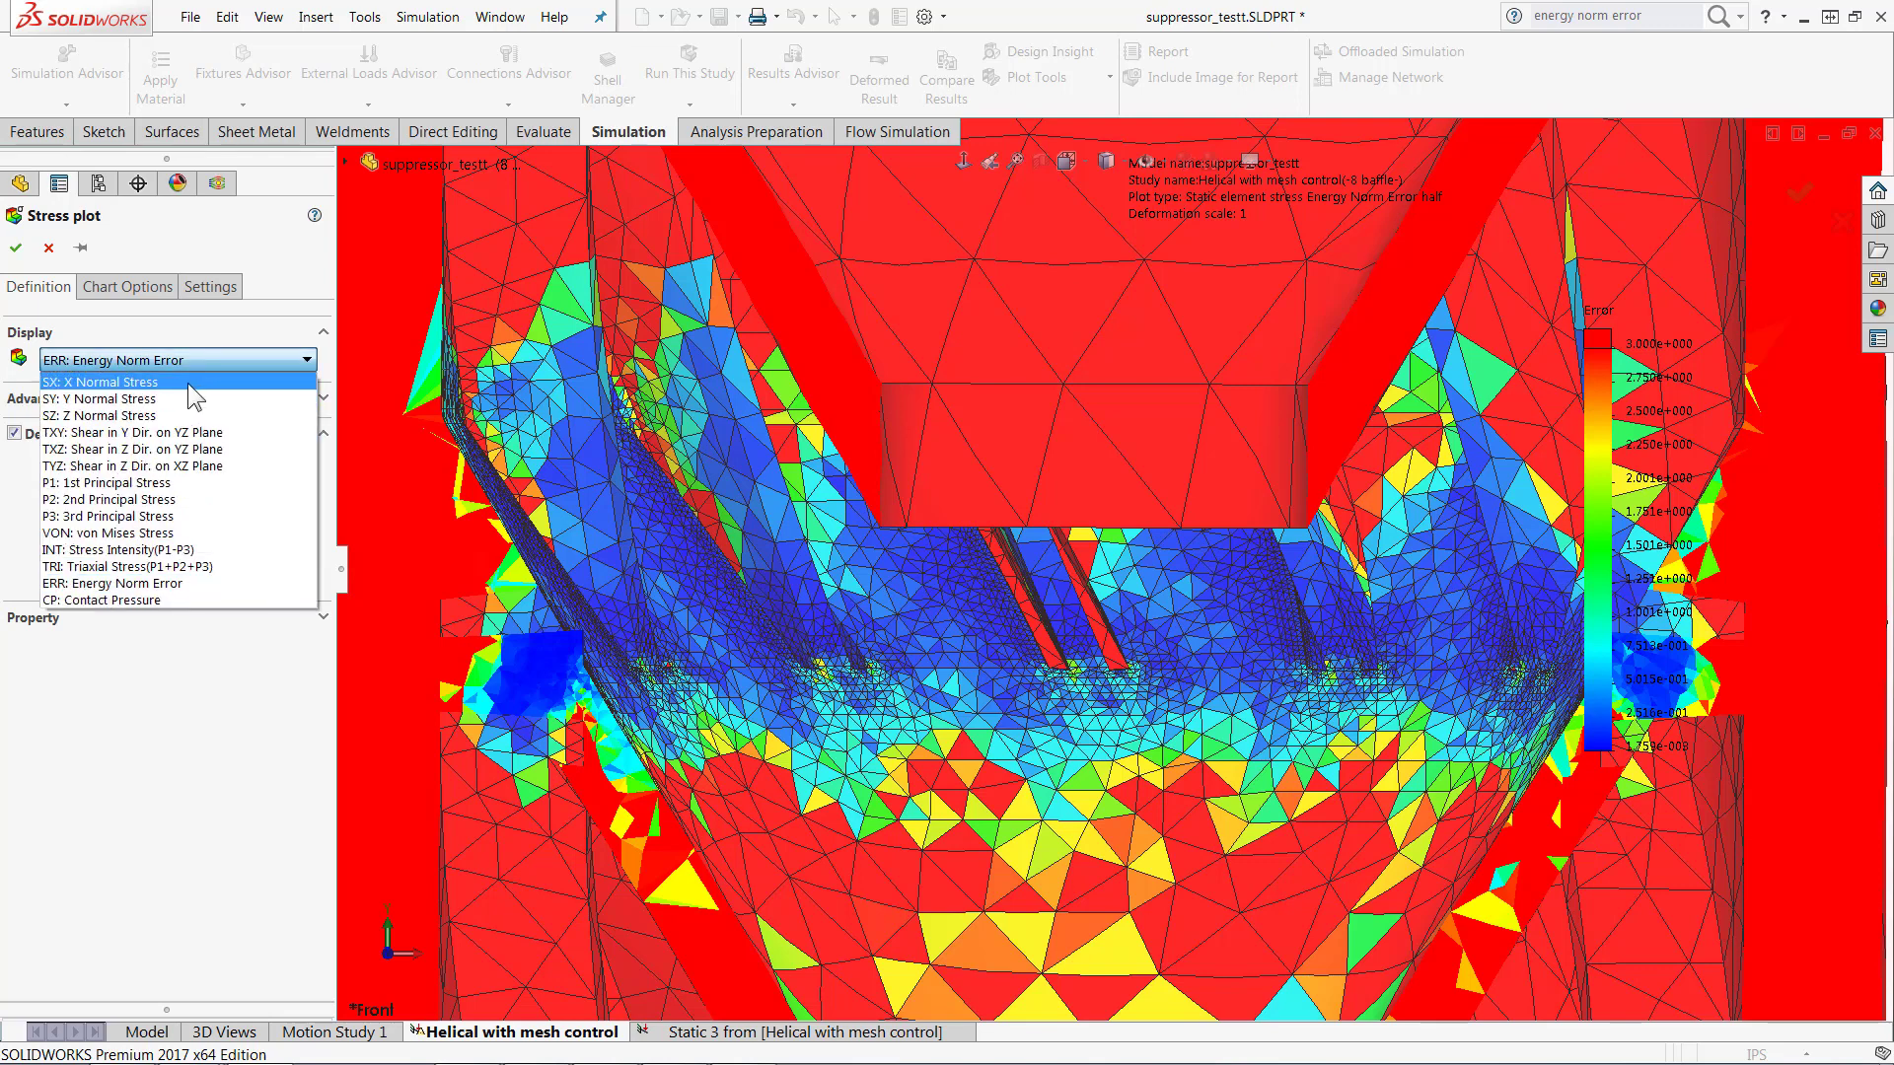
click(188, 383)
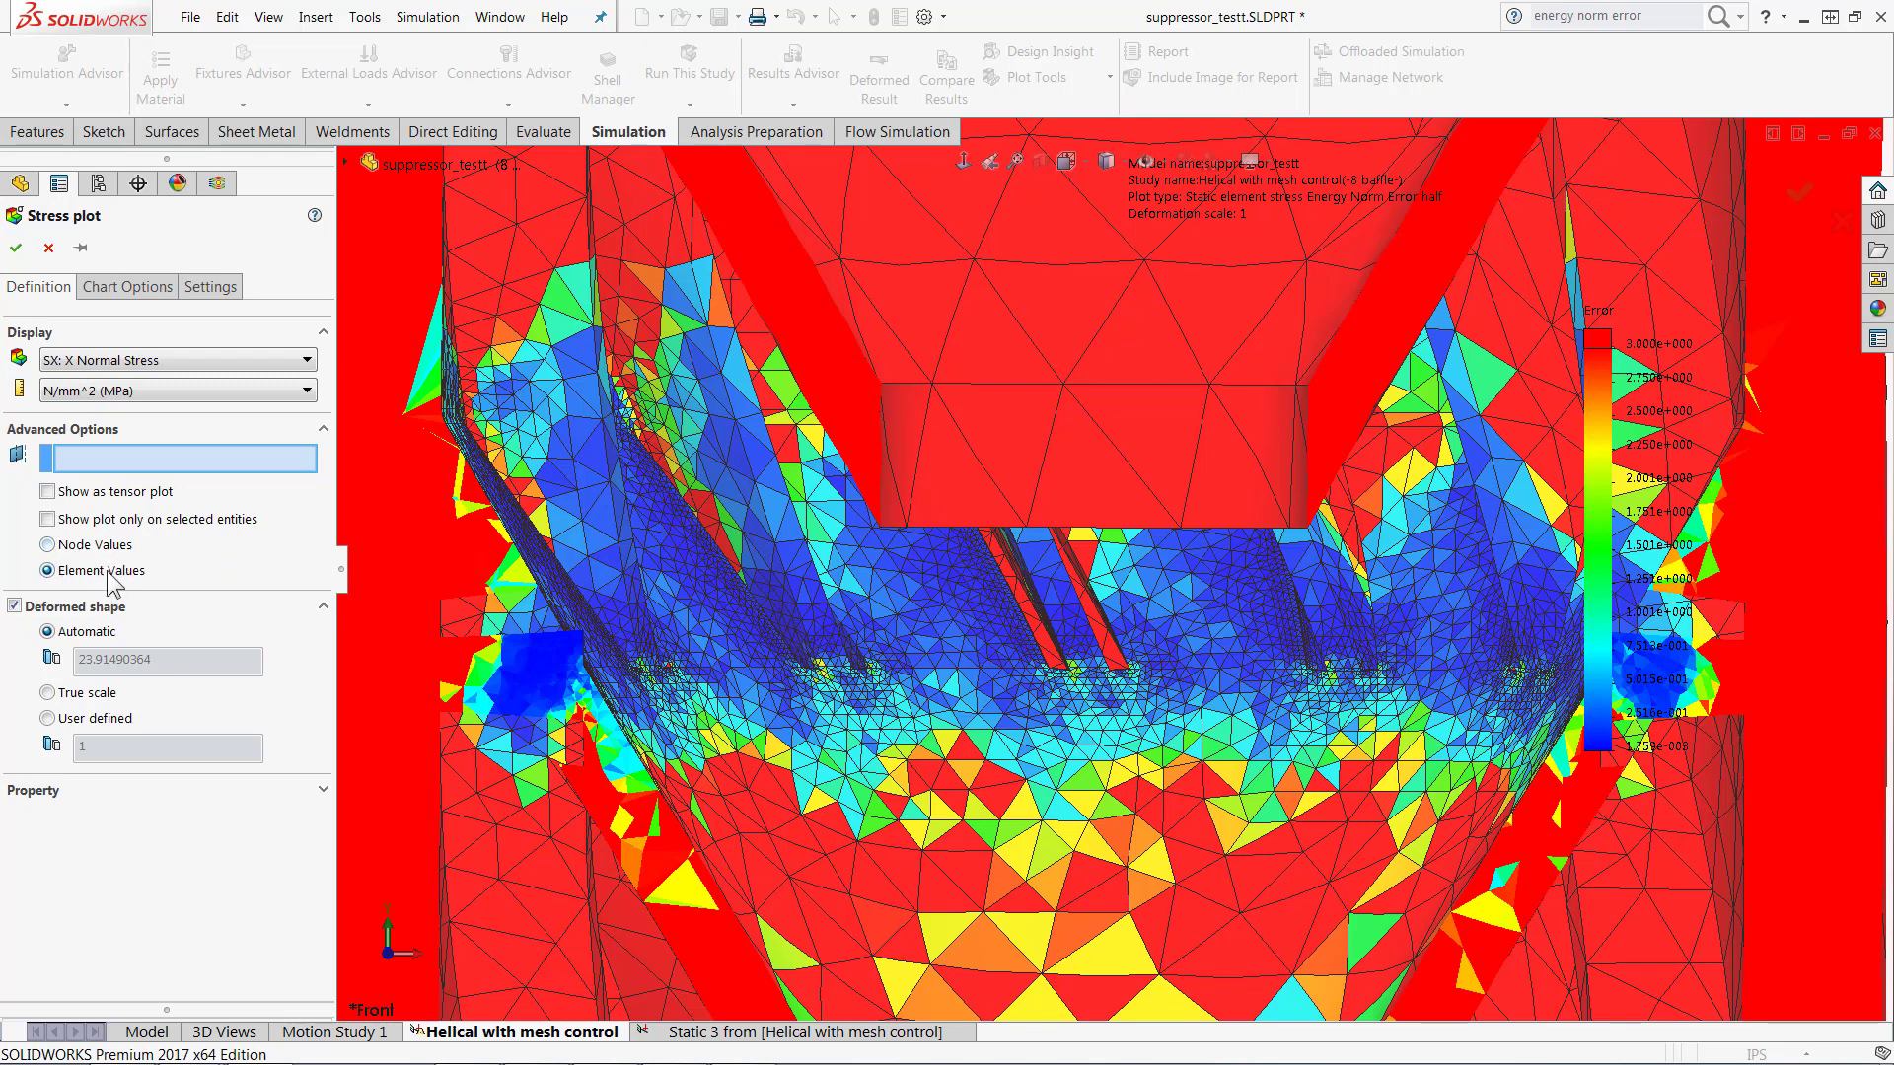
click(49, 249)
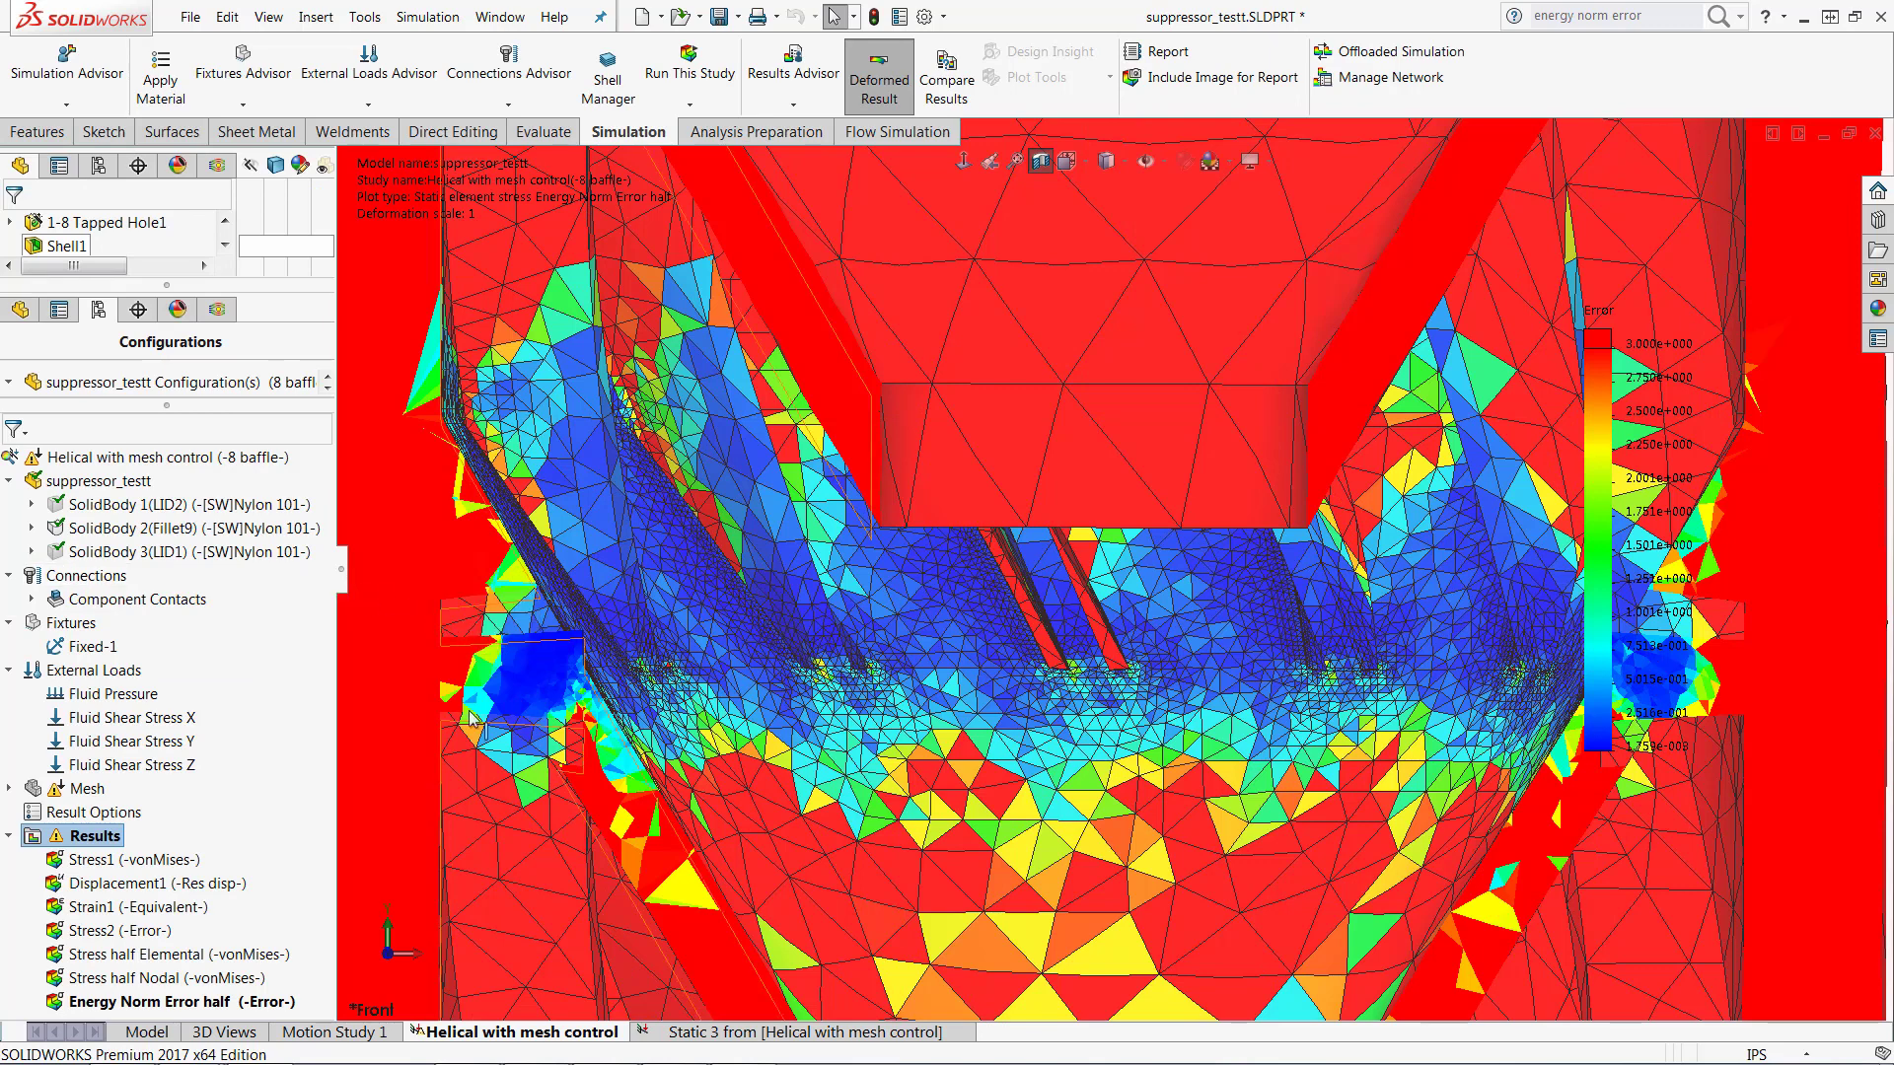
Step: Display the Stress half Nodal plot with its mesh shown and inspect the stress concentration at the baffle base
double_click(162, 977)
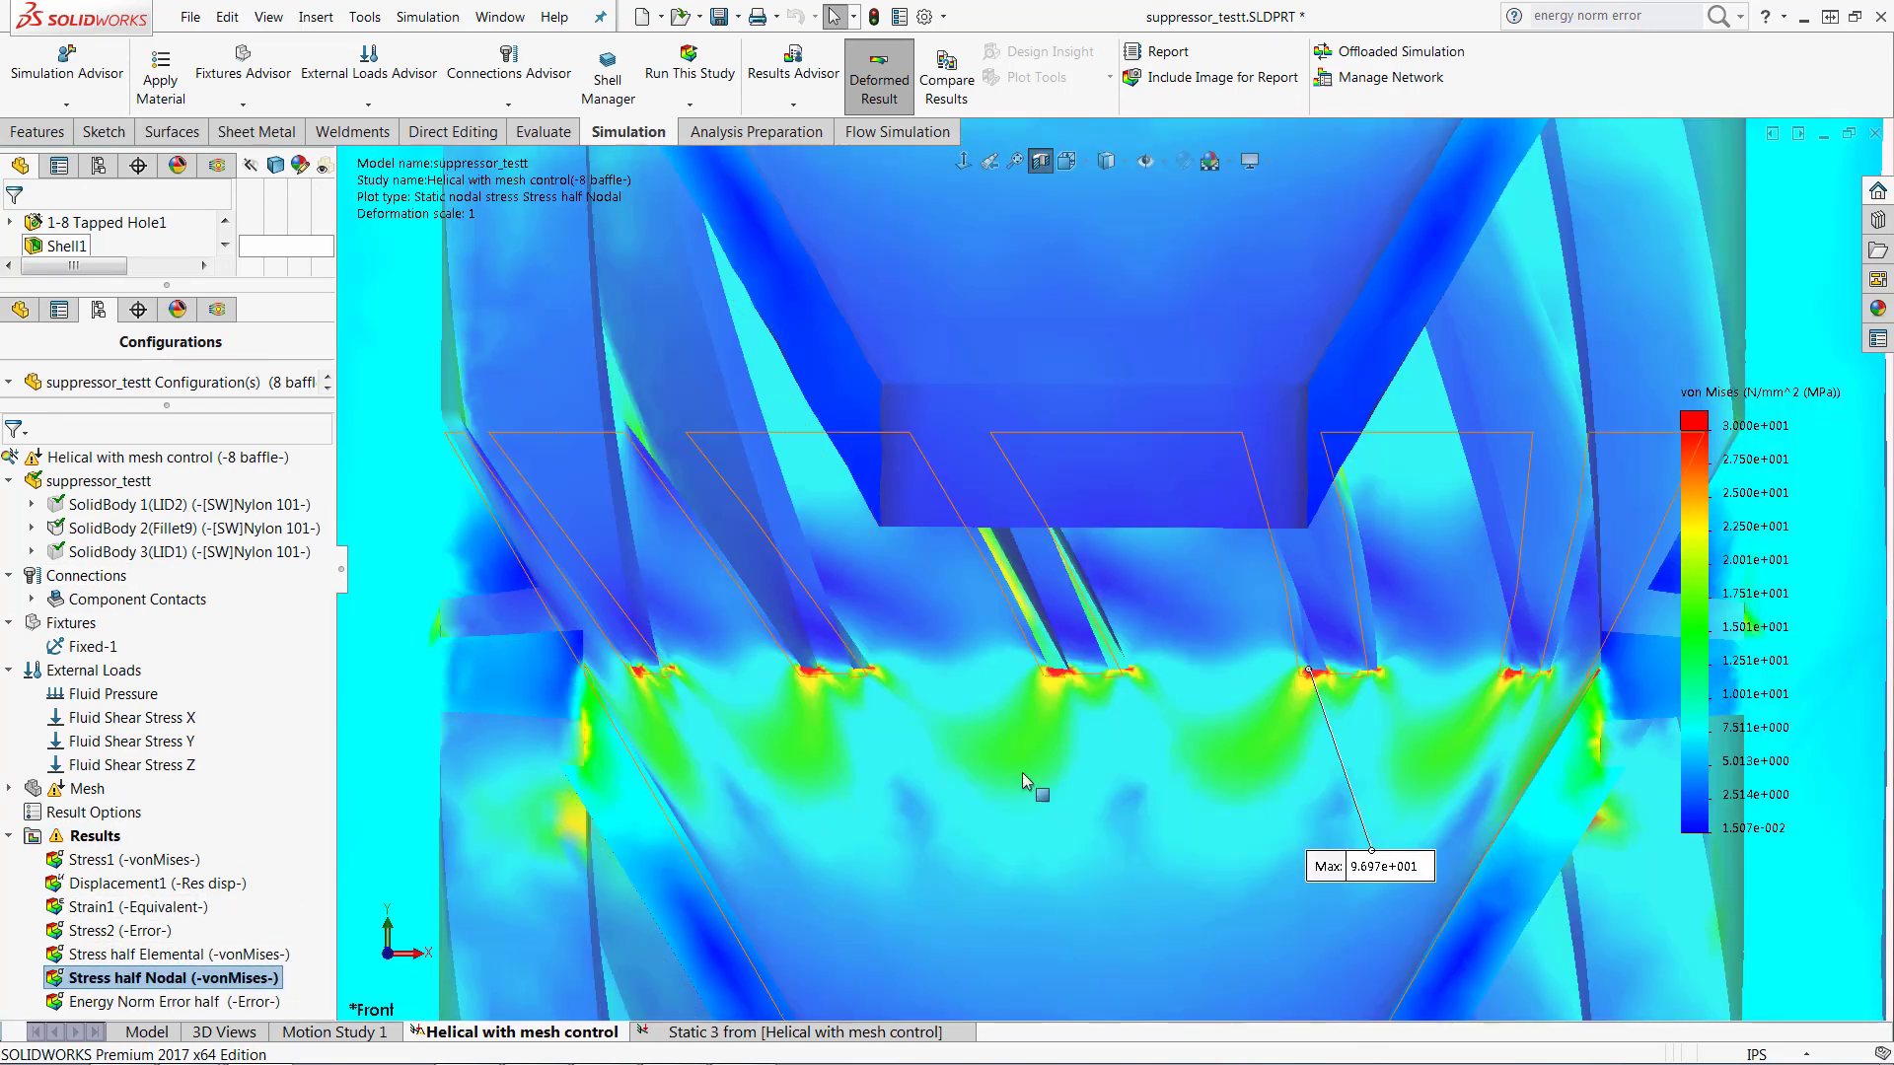
scroll(1158, 701, down, 4)
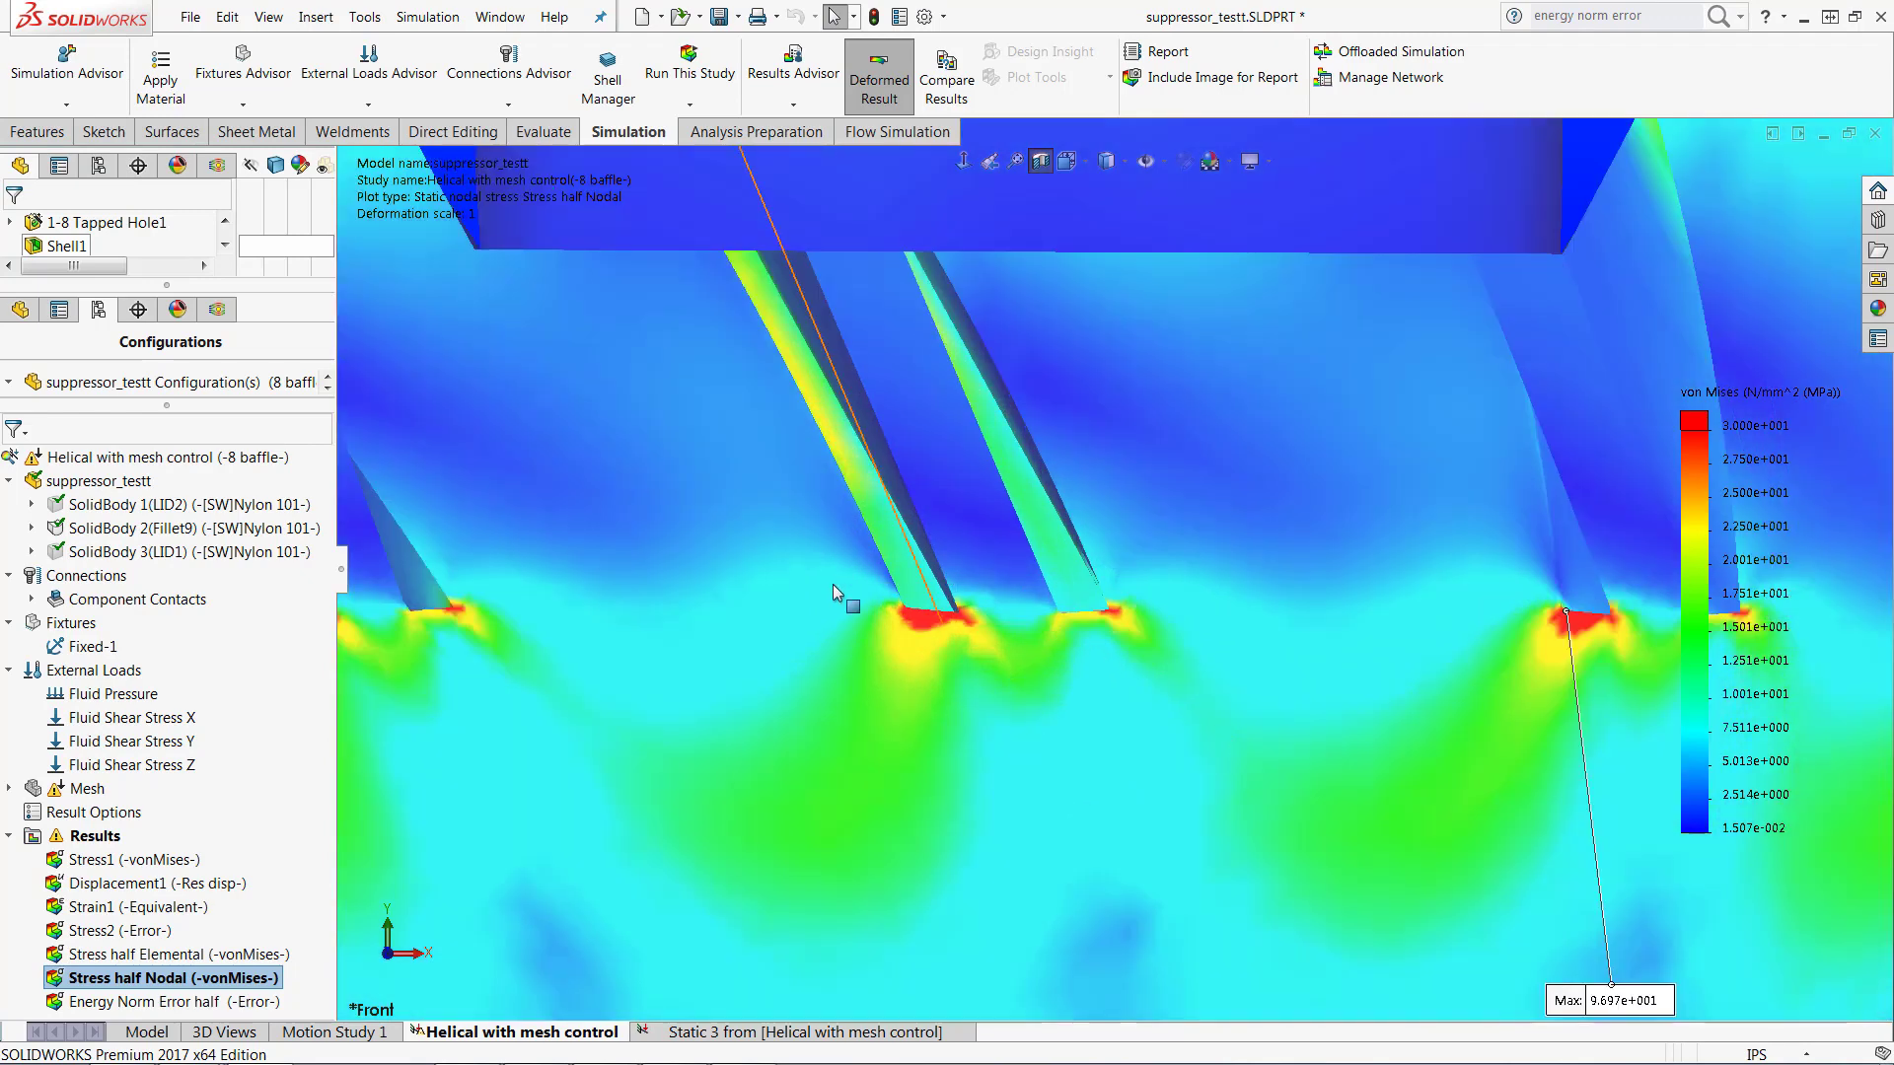
scroll(1160, 661, down, 2)
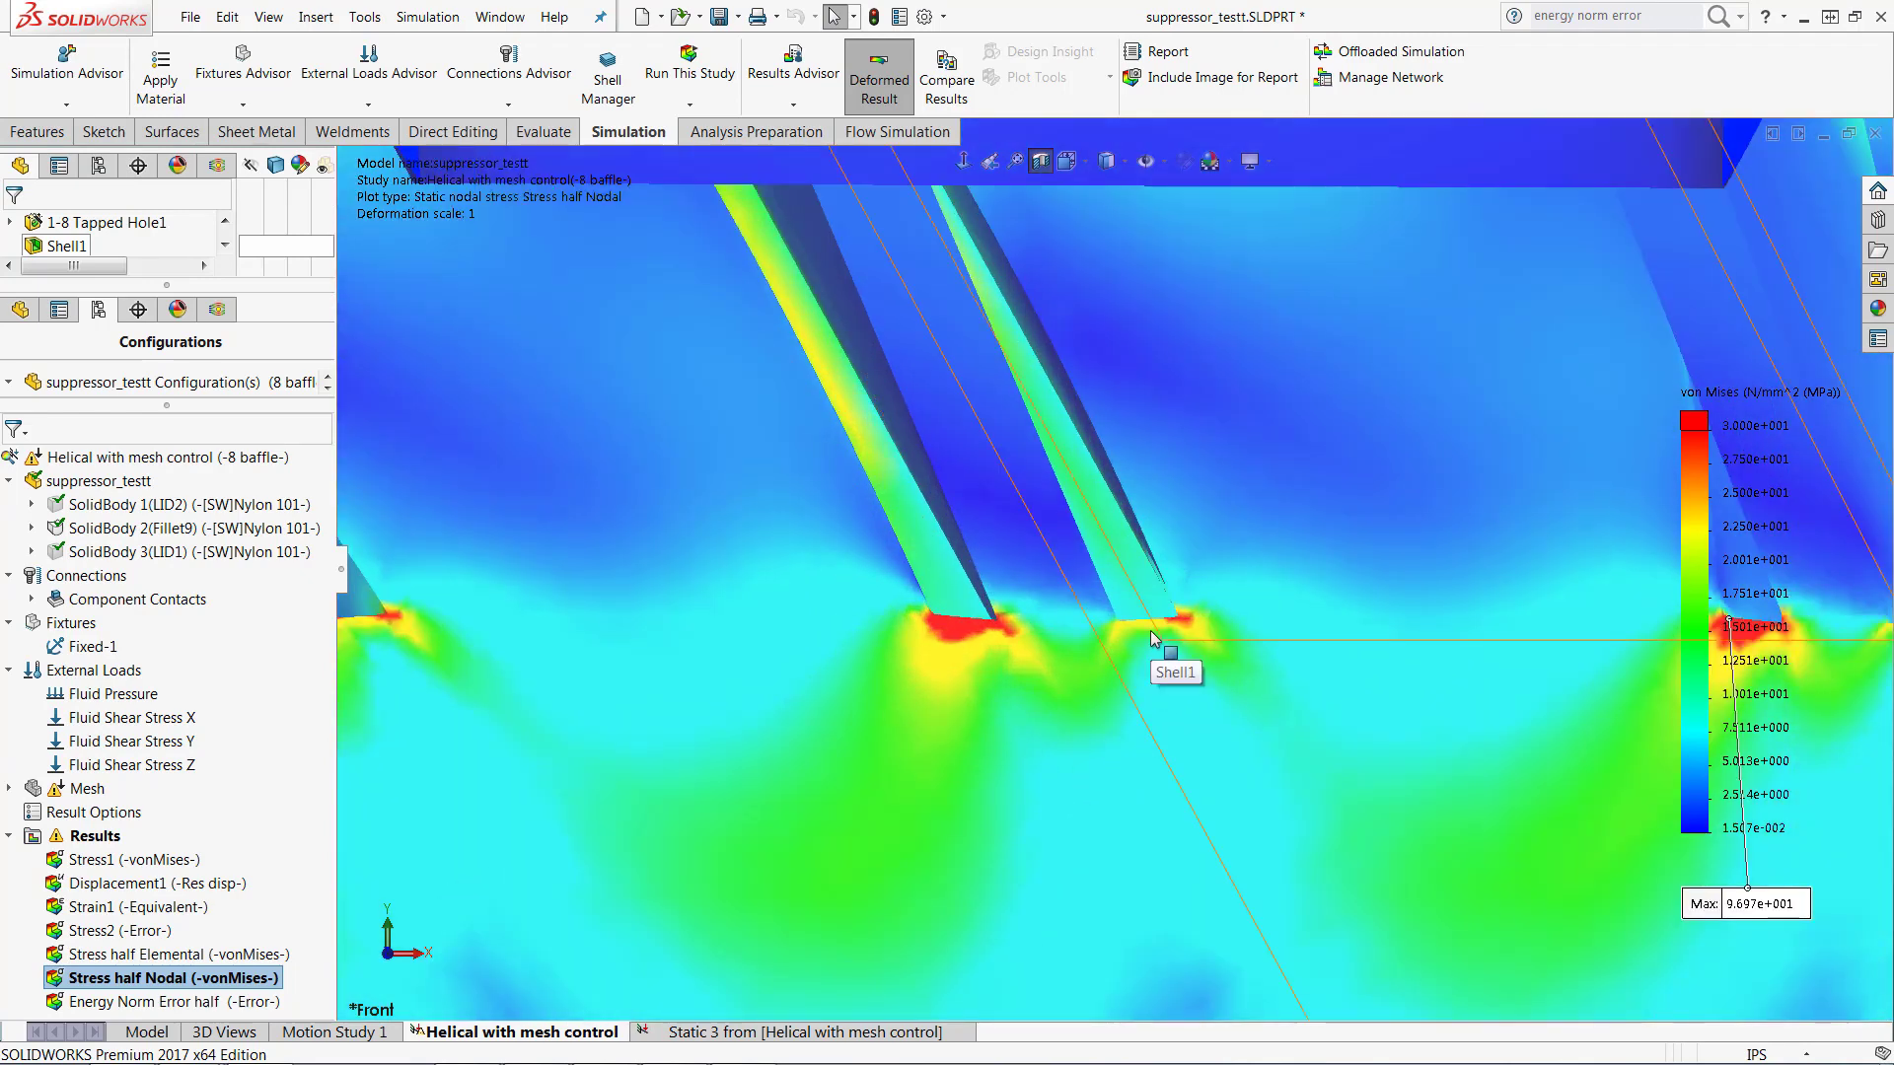
right_click(1723, 453)
click(1743, 527)
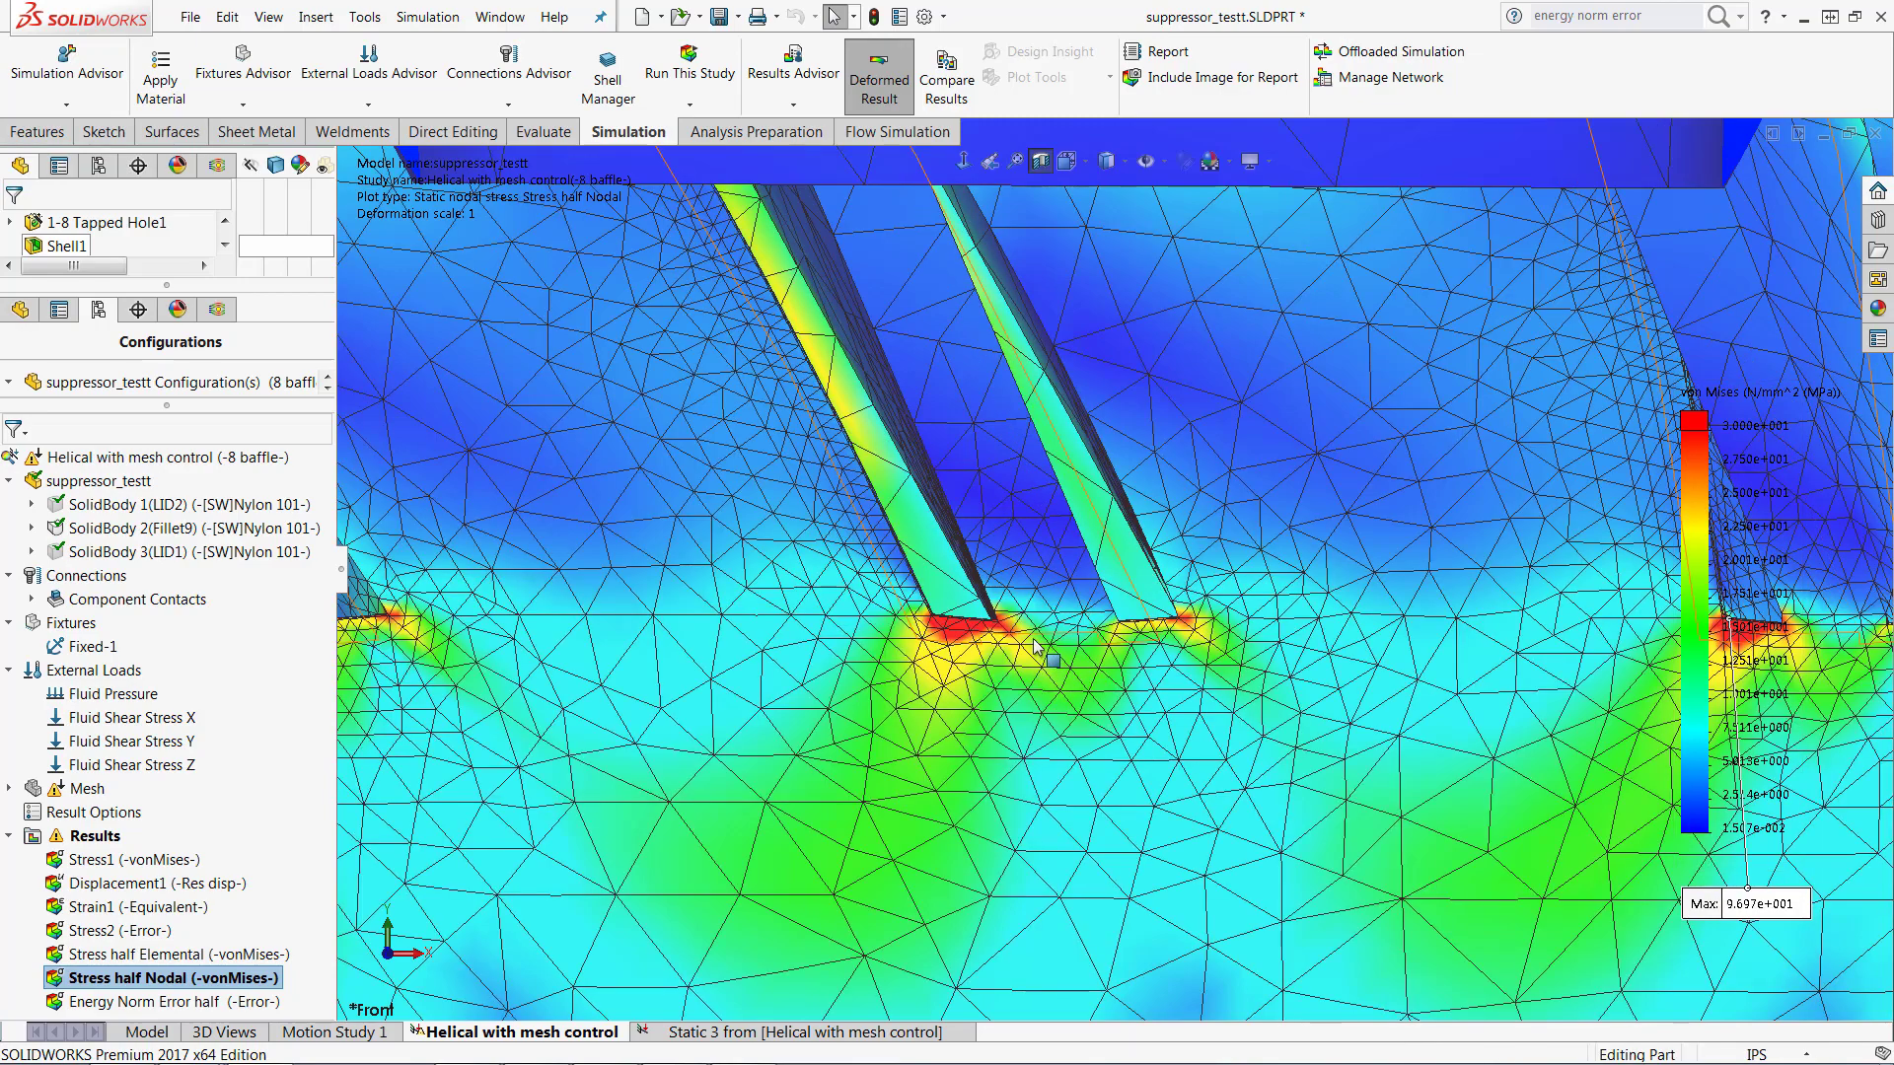
scroll(1152, 580, down, 5)
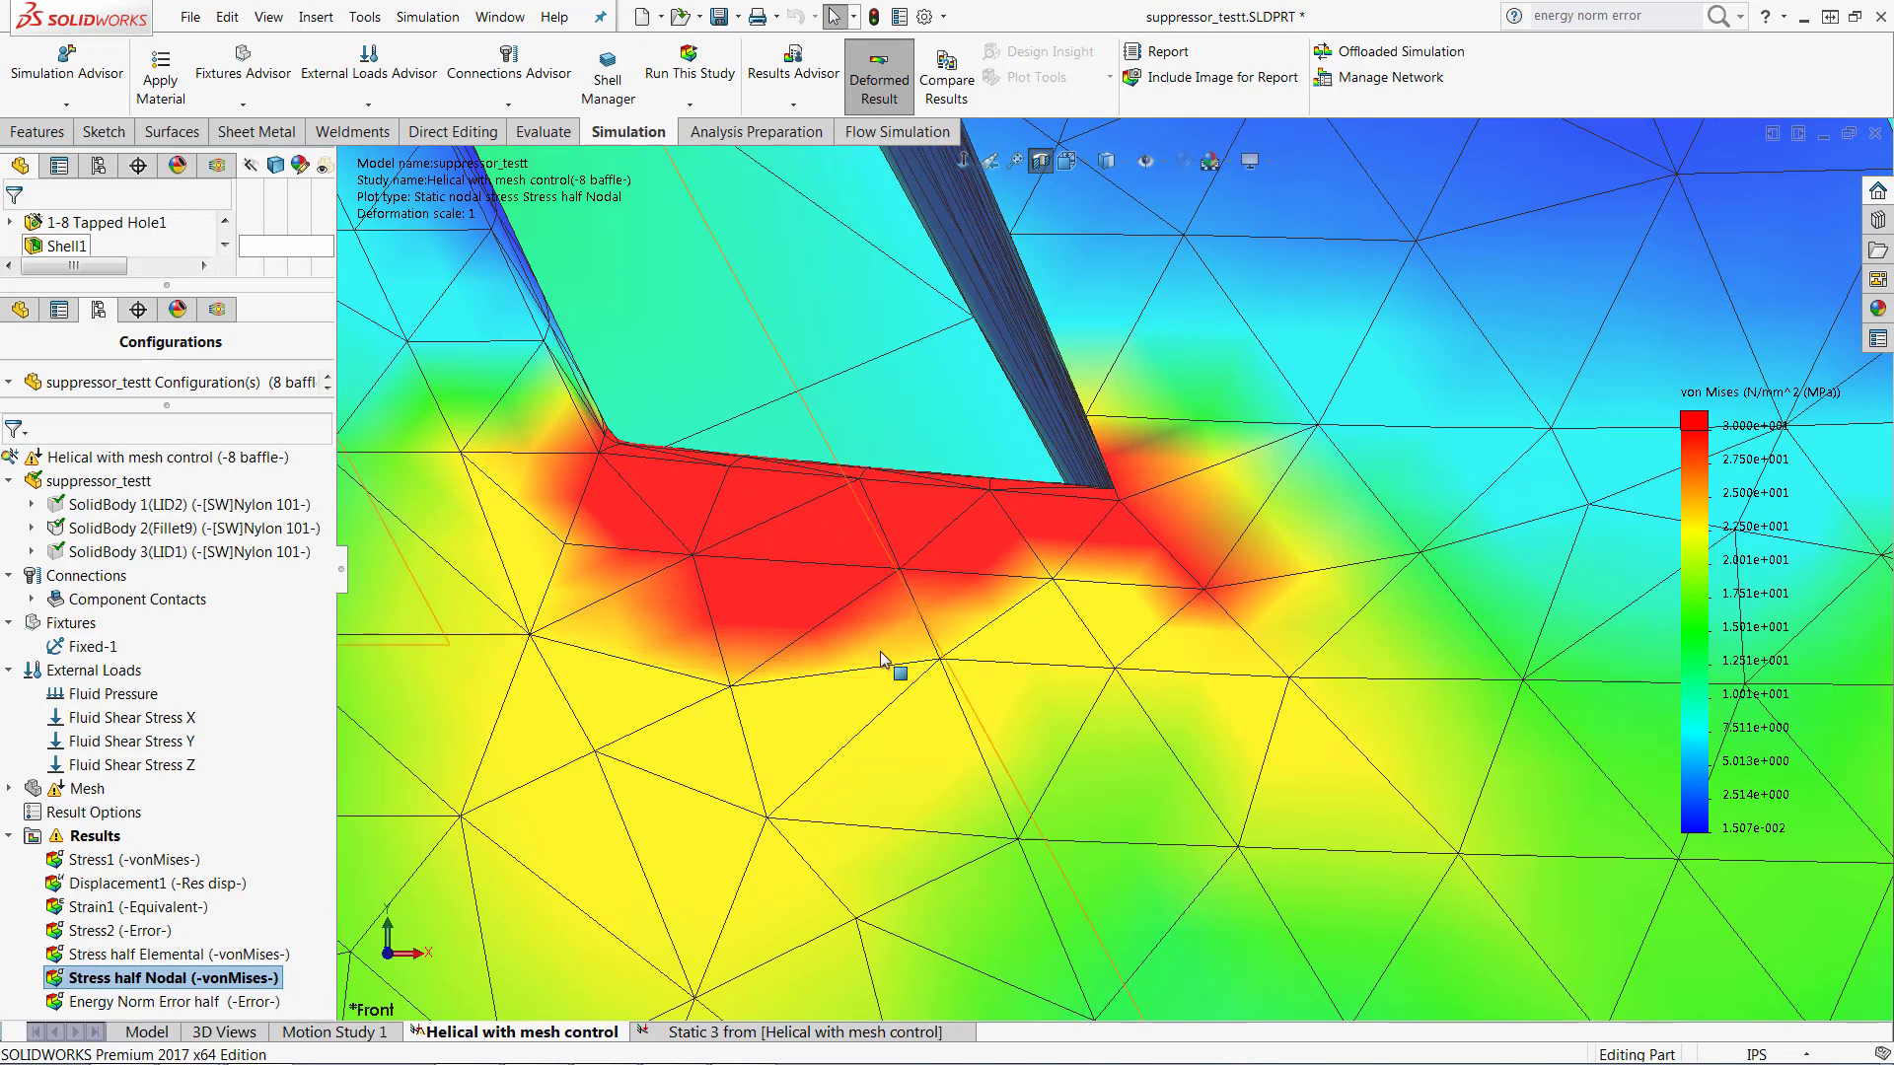
scroll(880, 608, up, 4)
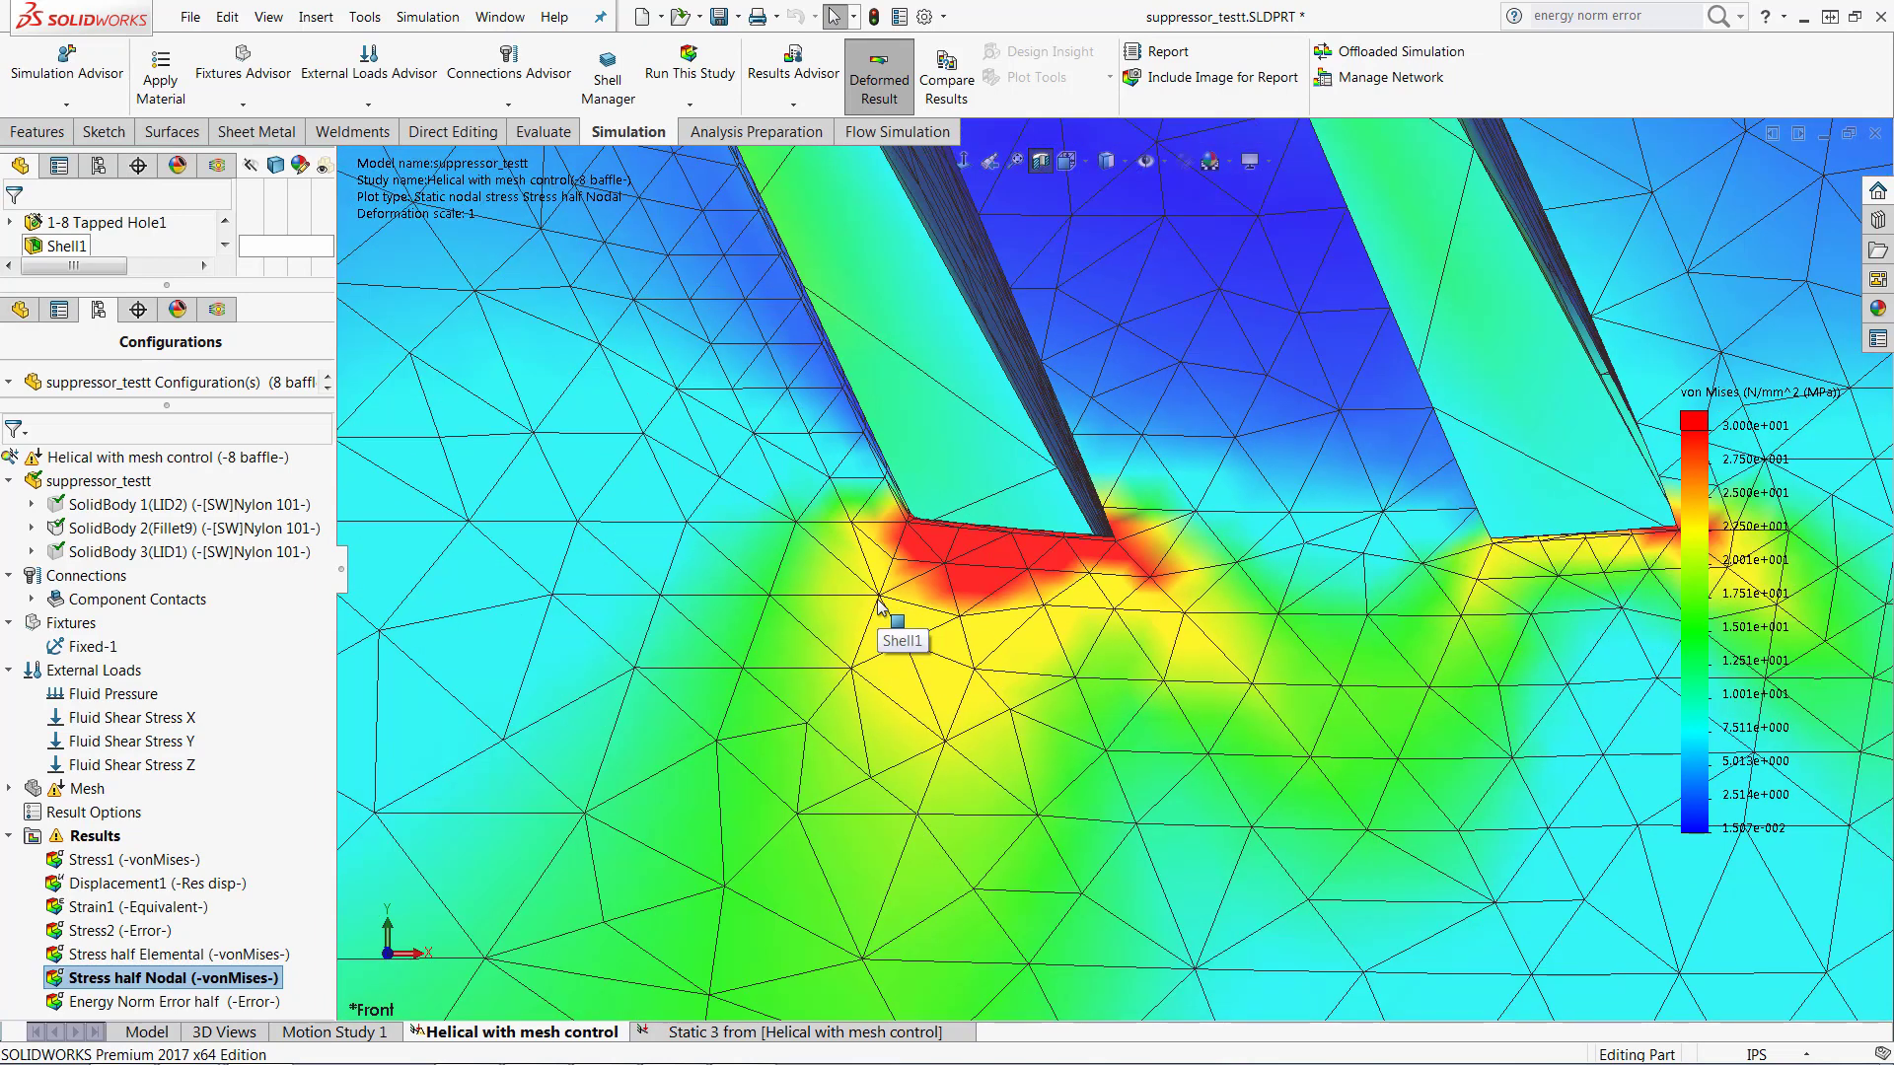
Step: Display the Stress half Elemental plot with its mesh shown, focused on the same stress concentration at the baffle base
click(201, 956)
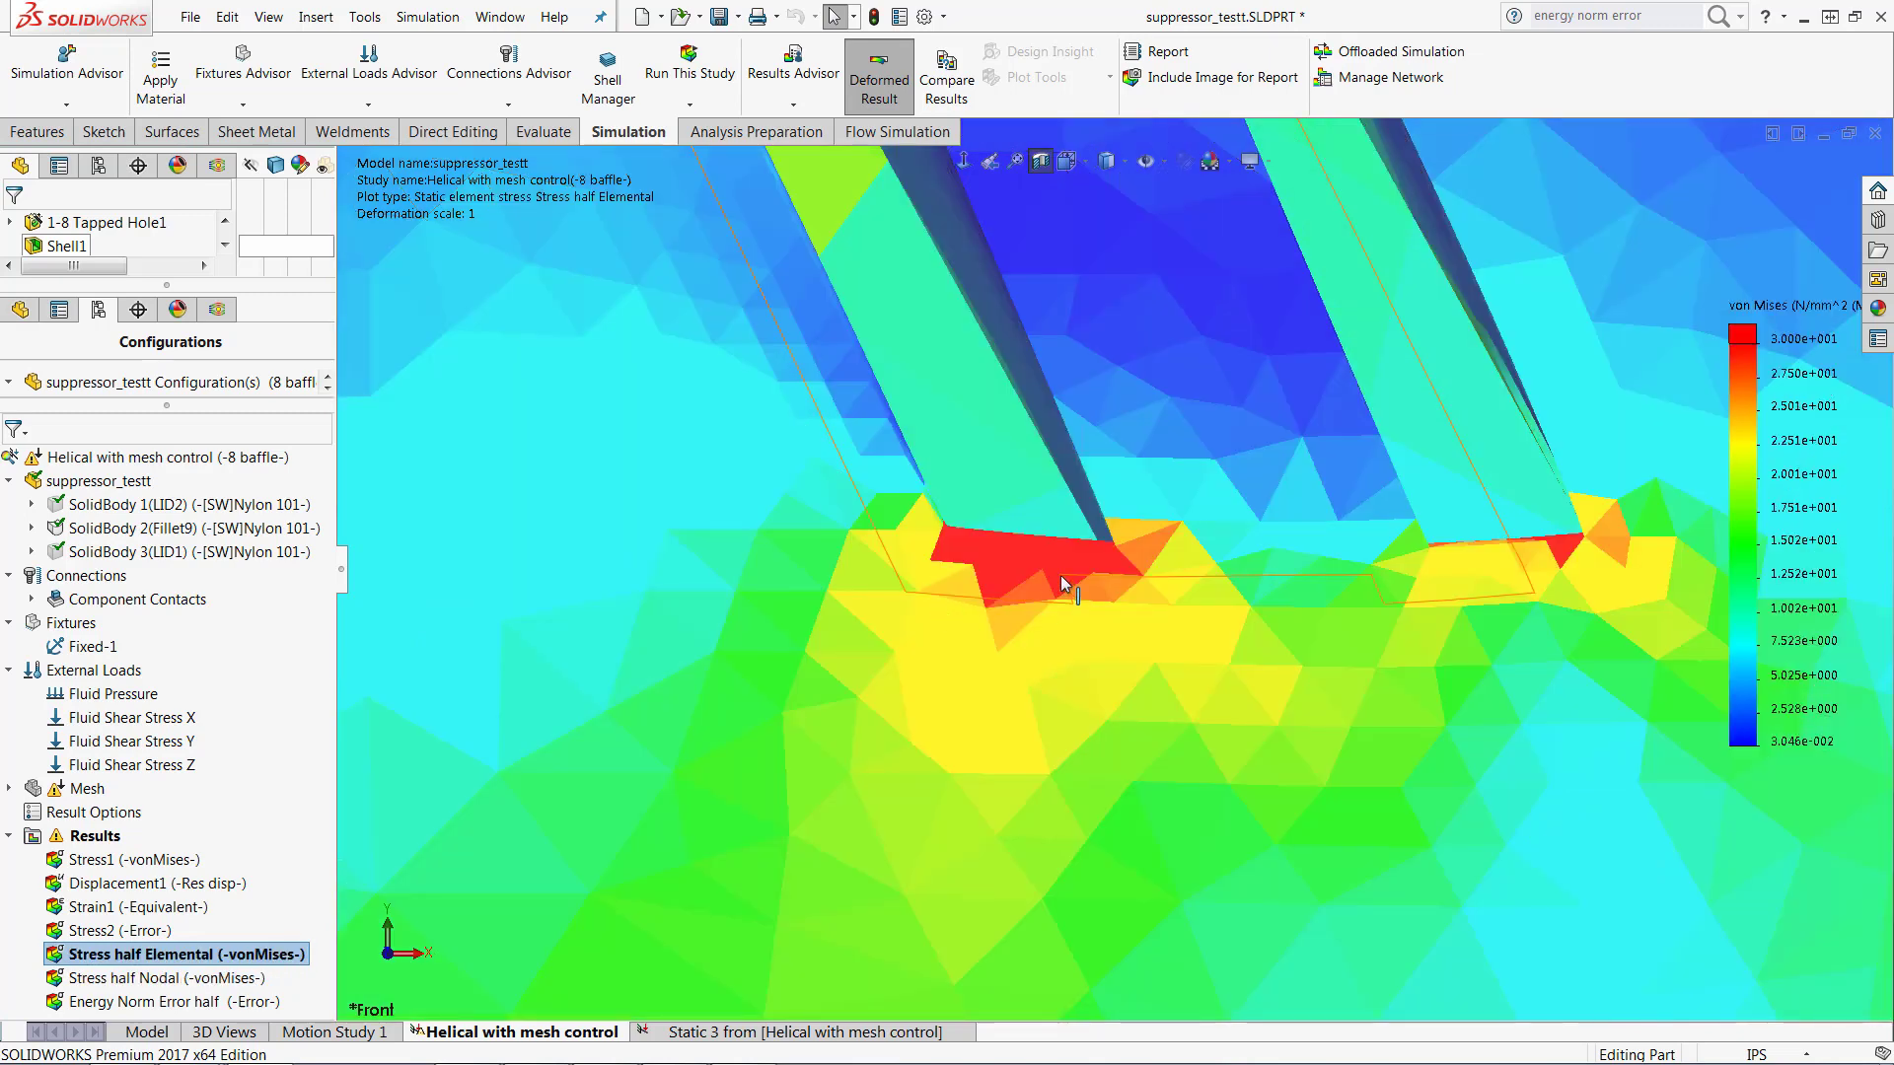
scroll(1062, 576, down, 6)
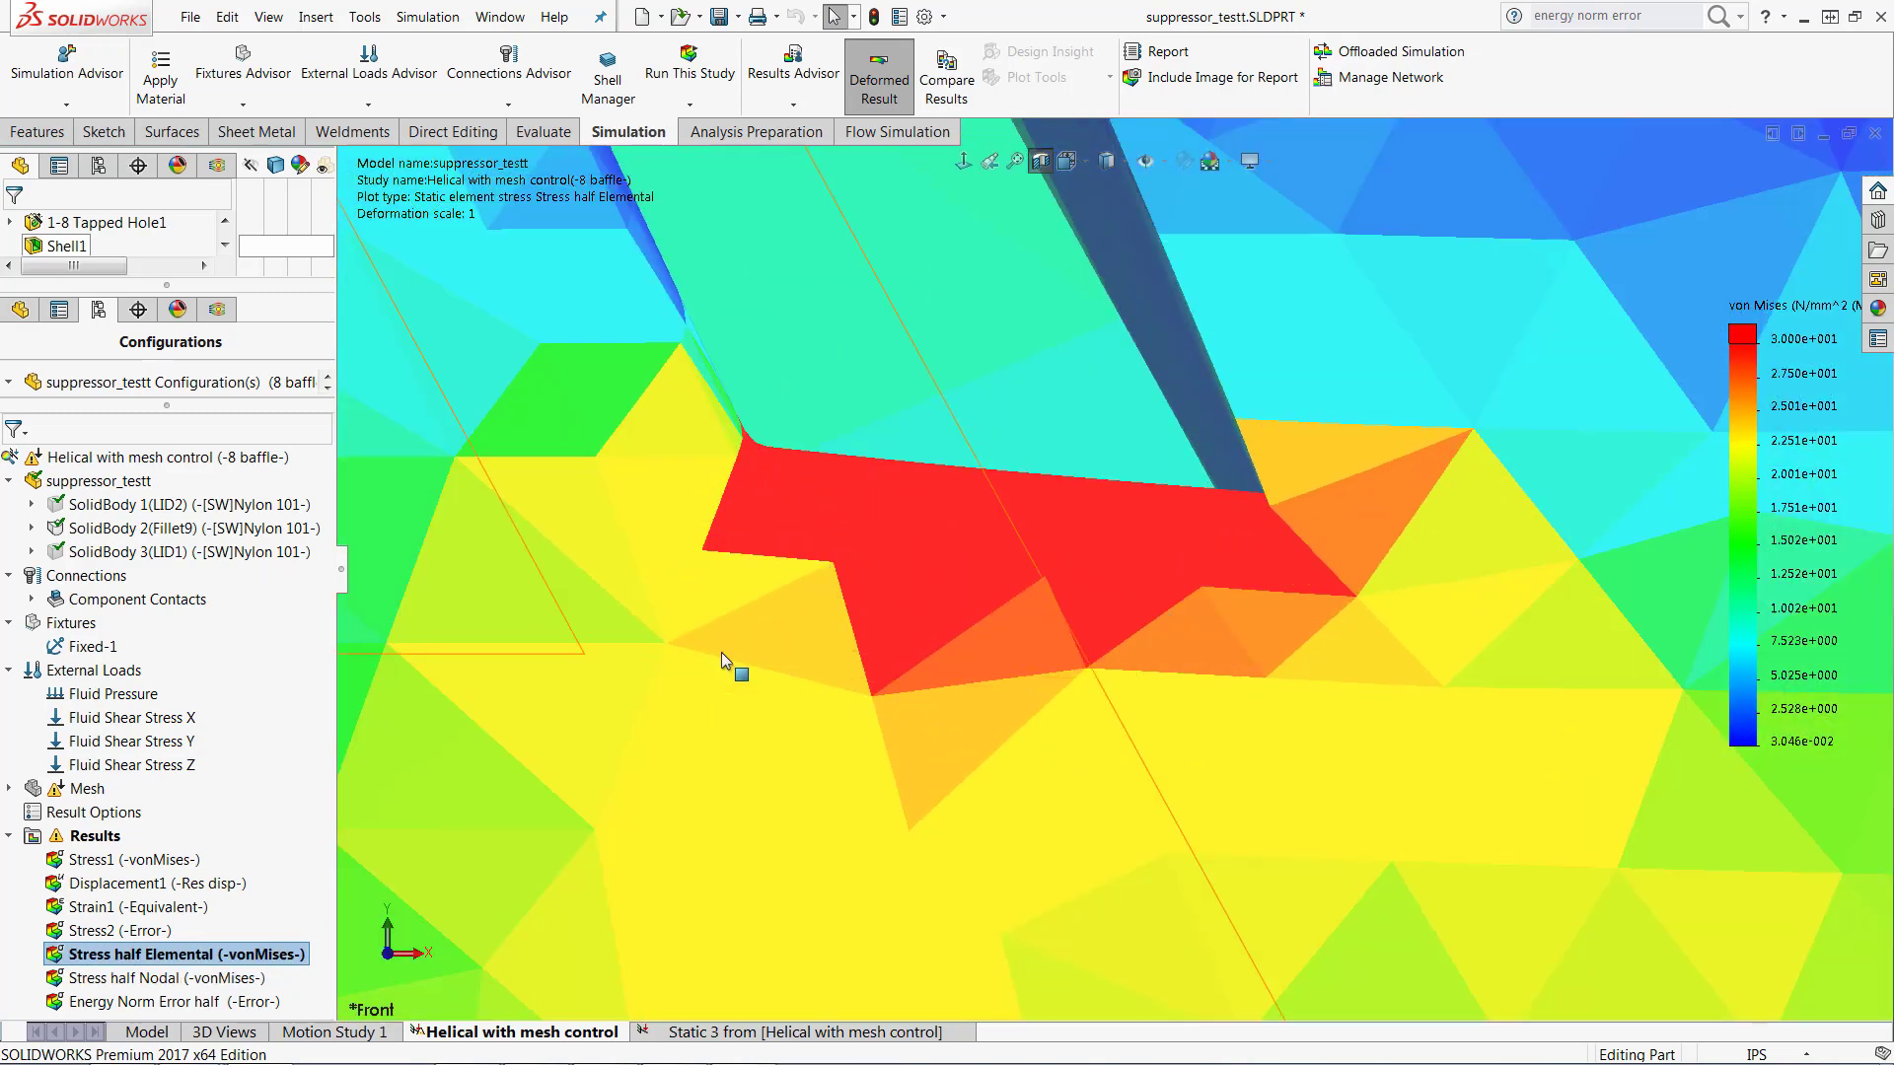
right_click(1698, 406)
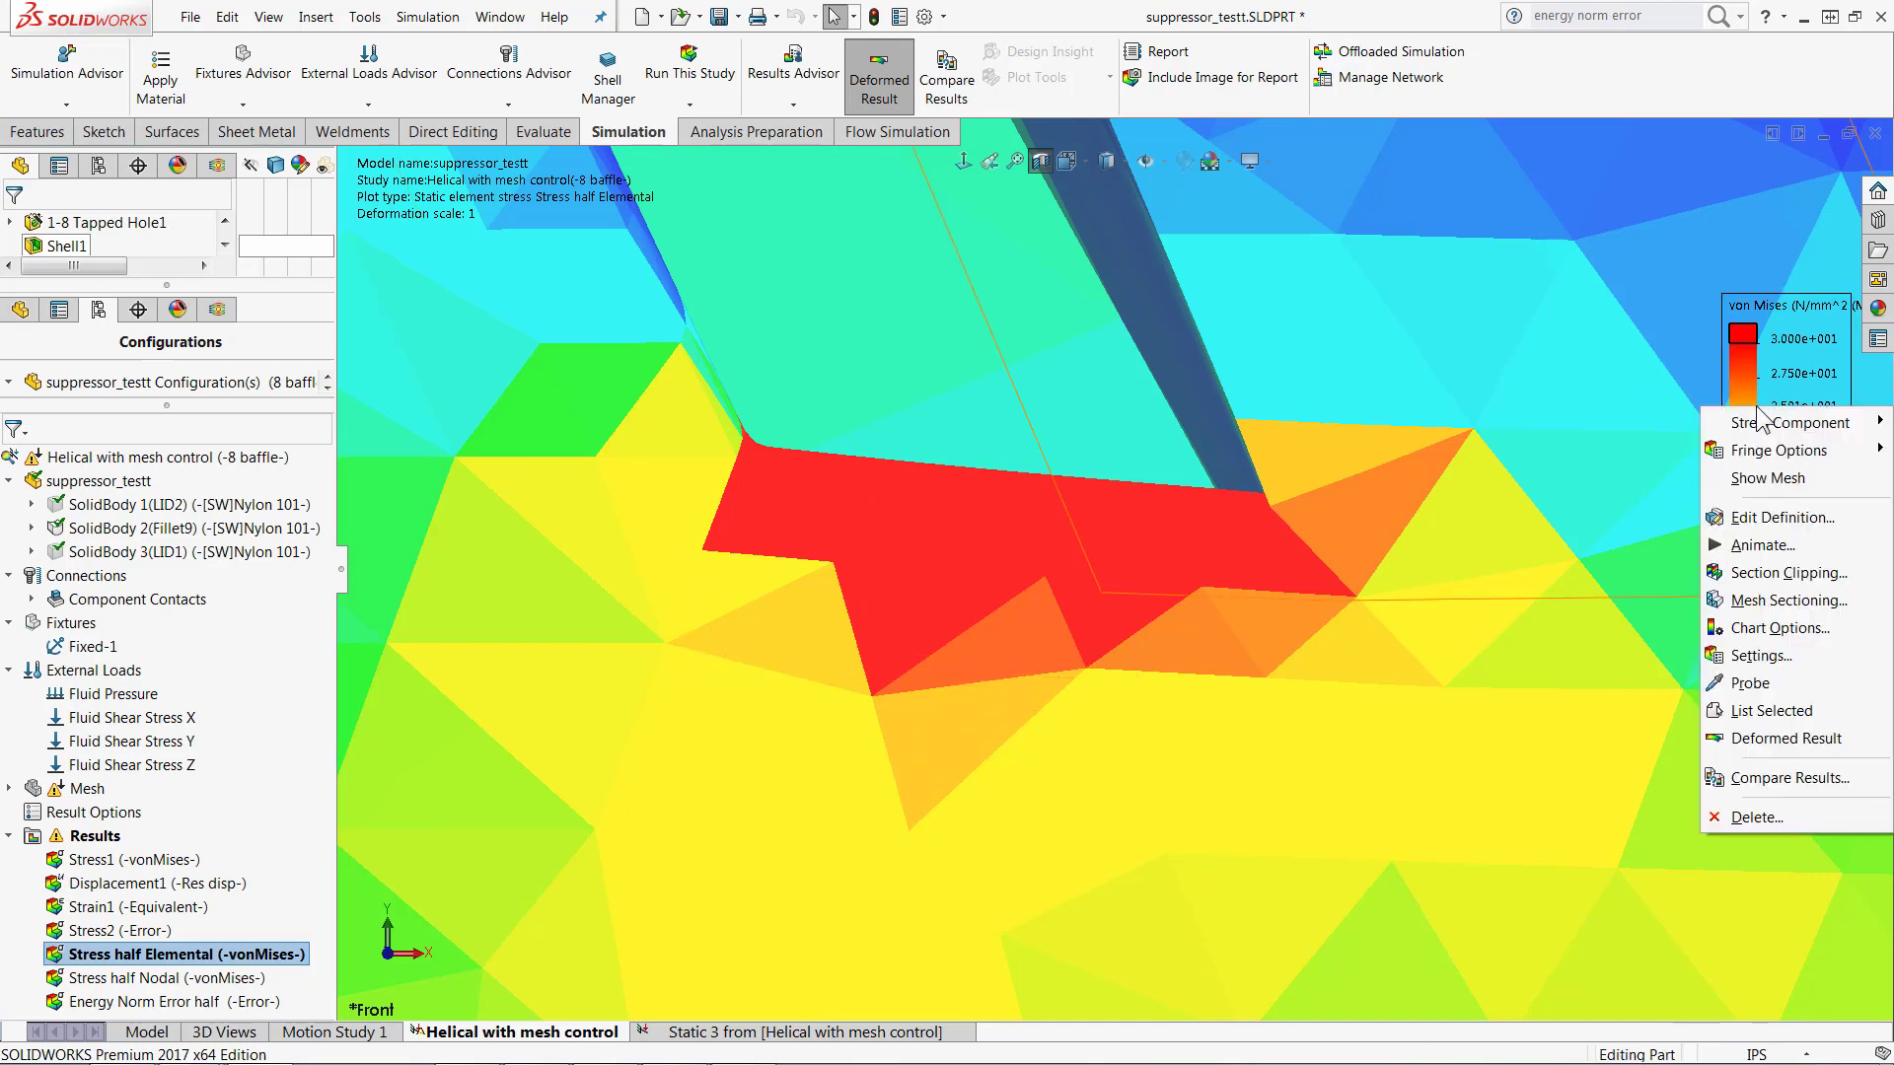
click(1763, 478)
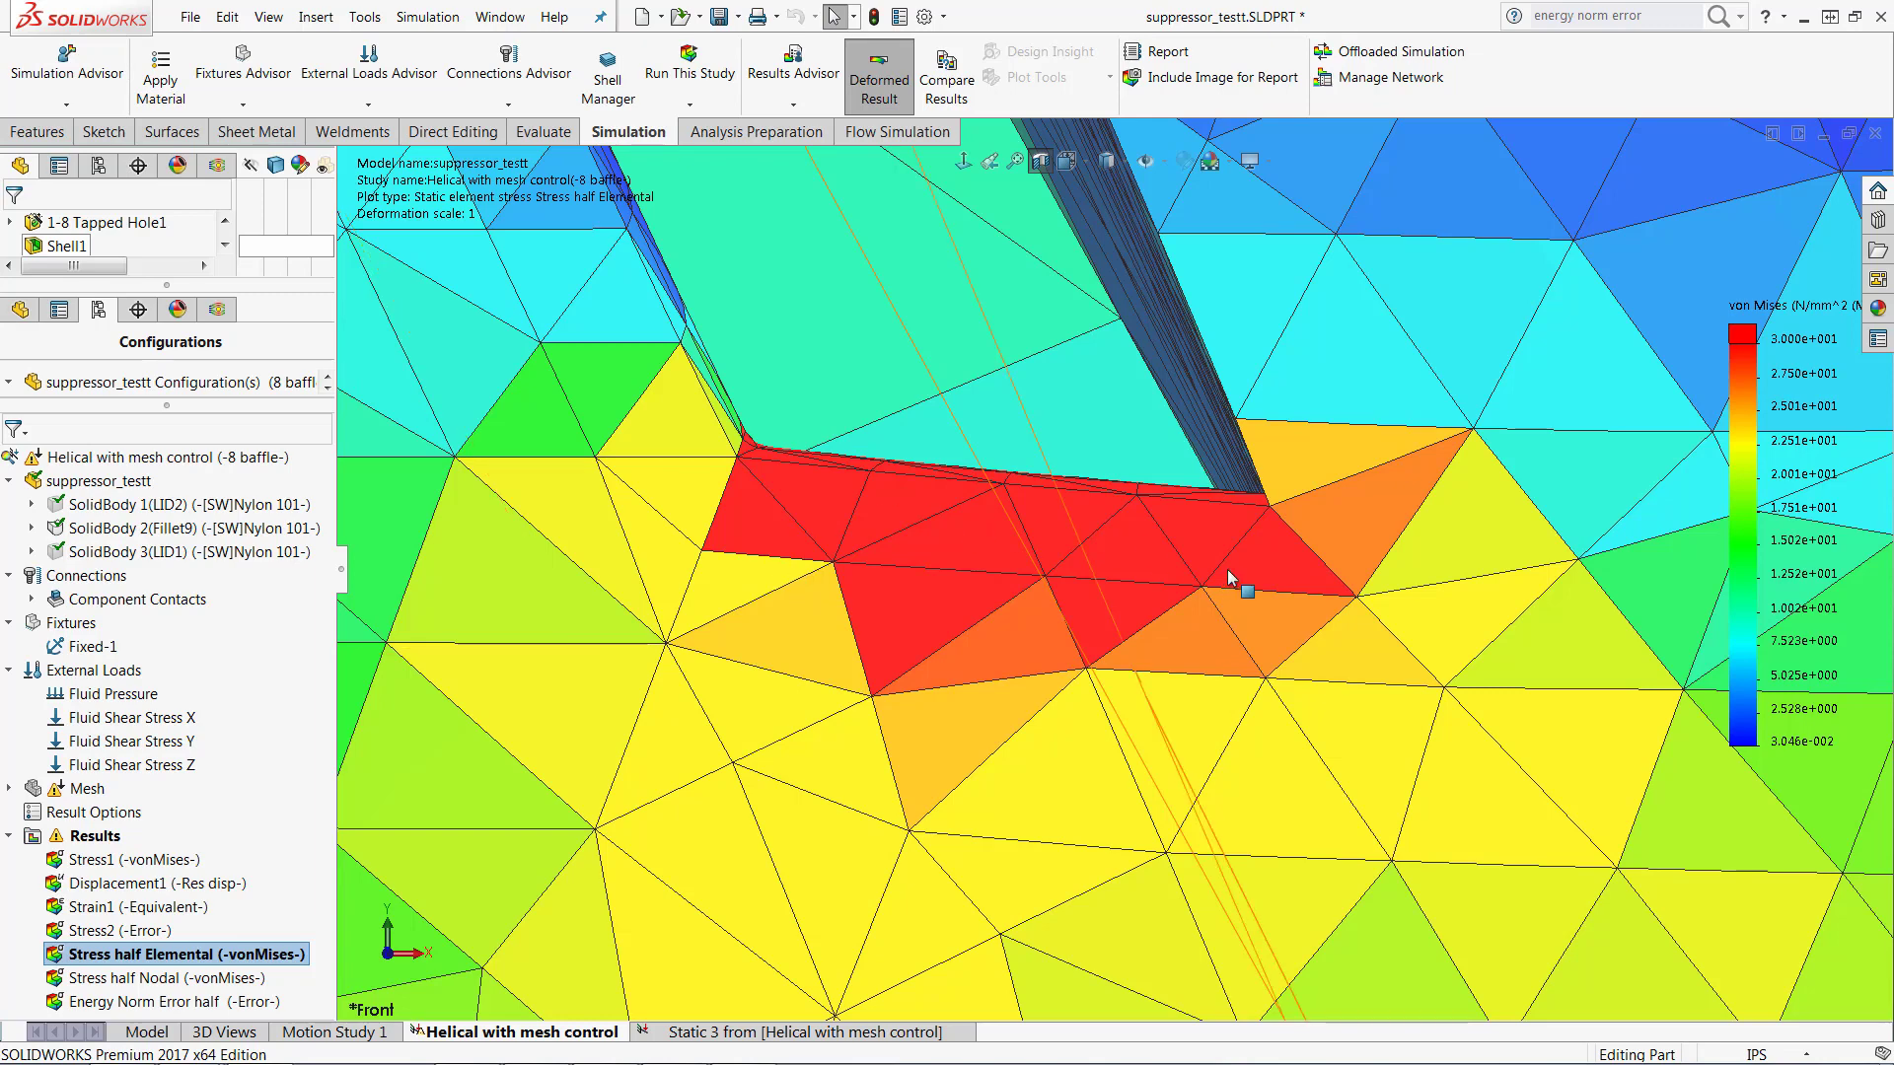
Step: Search SOLIDWORKS Help for "energy norm error" and read the Node Values Versus Element Values topic, ending back at the model
mouse_move(755, 1060)
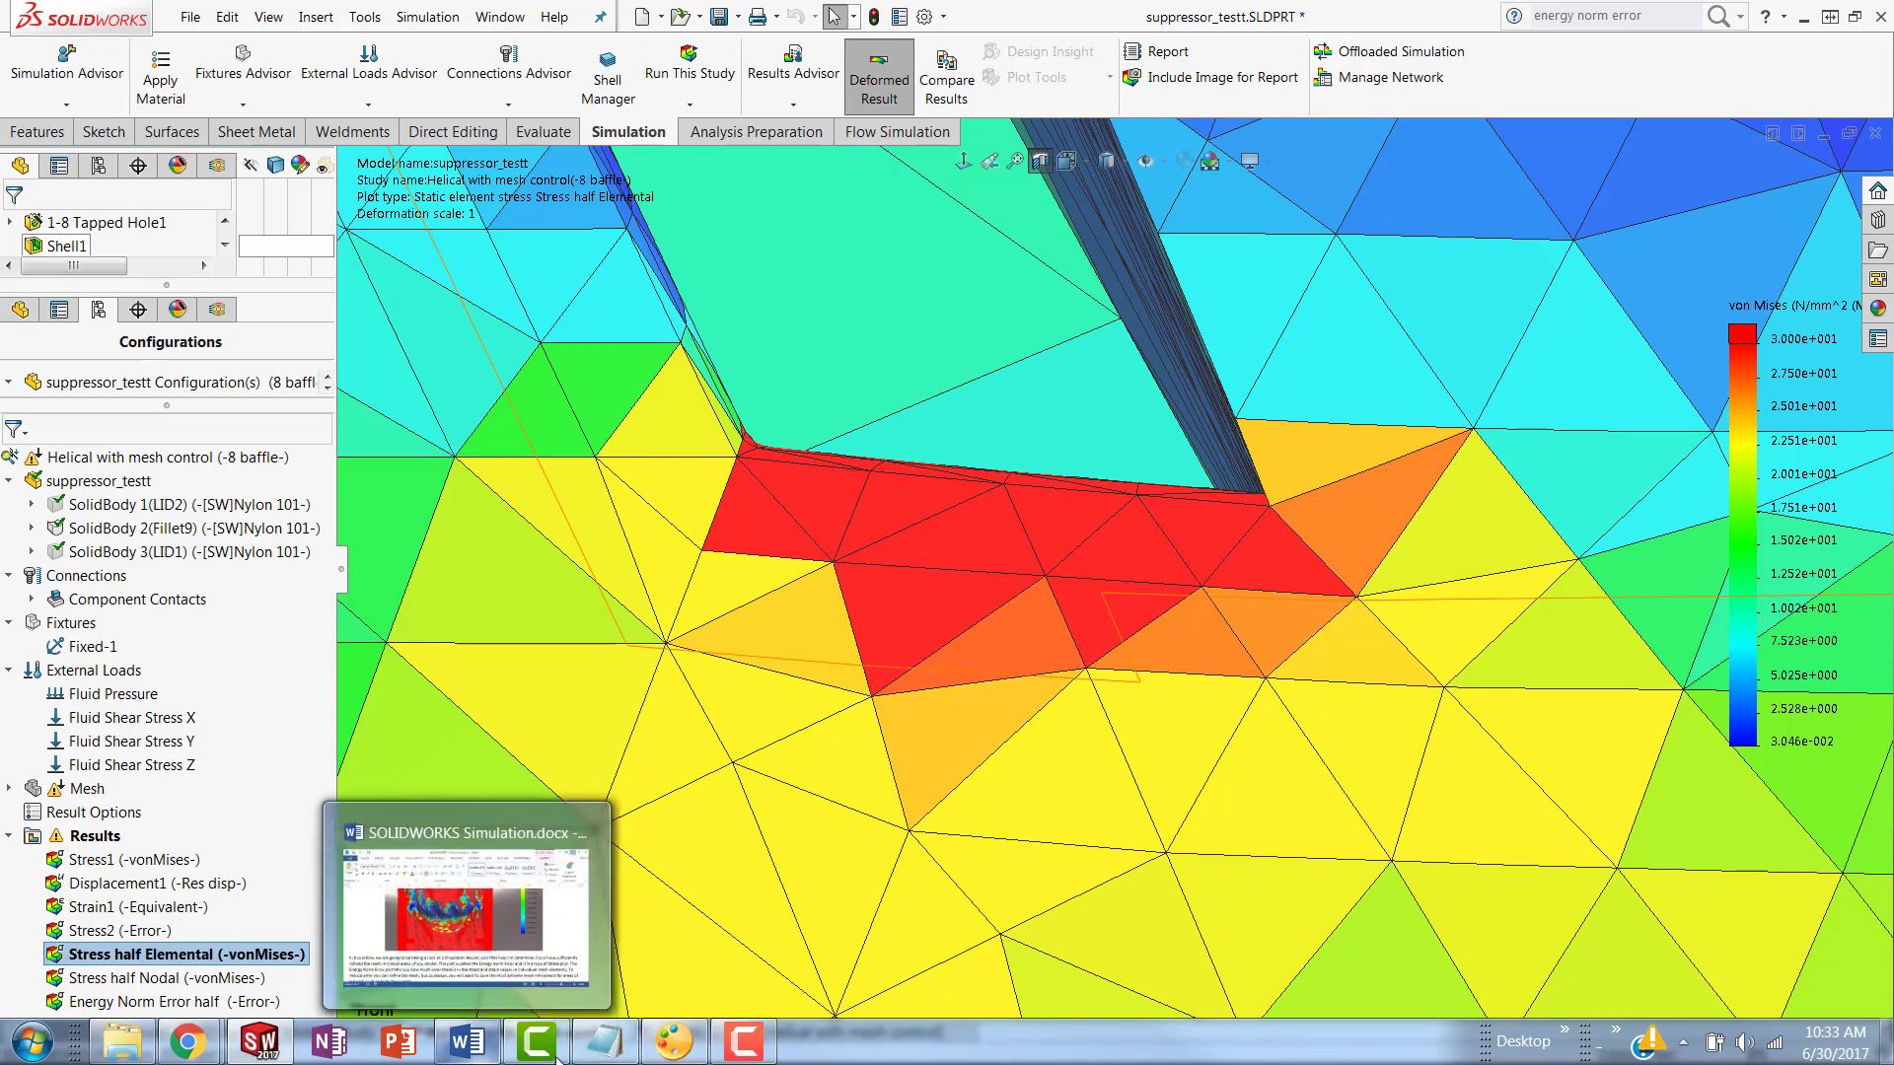
click(1718, 16)
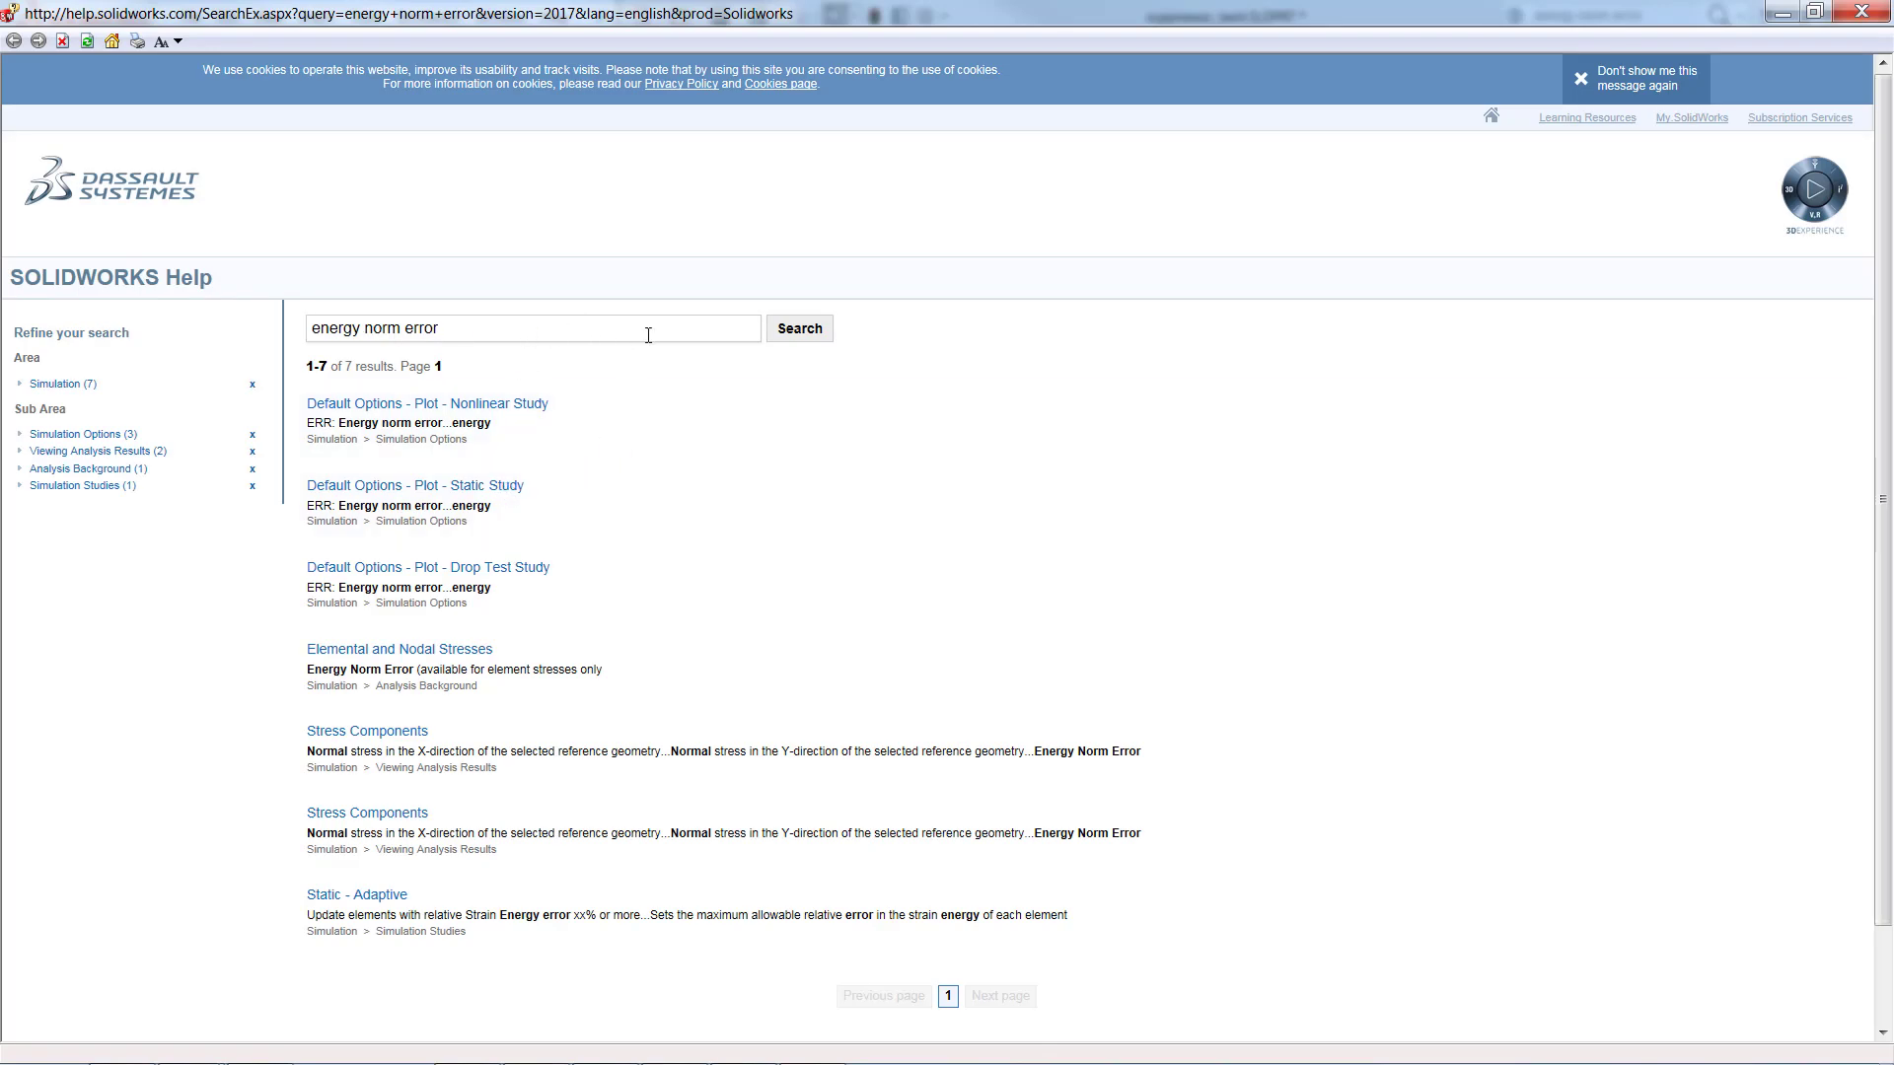
click(799, 336)
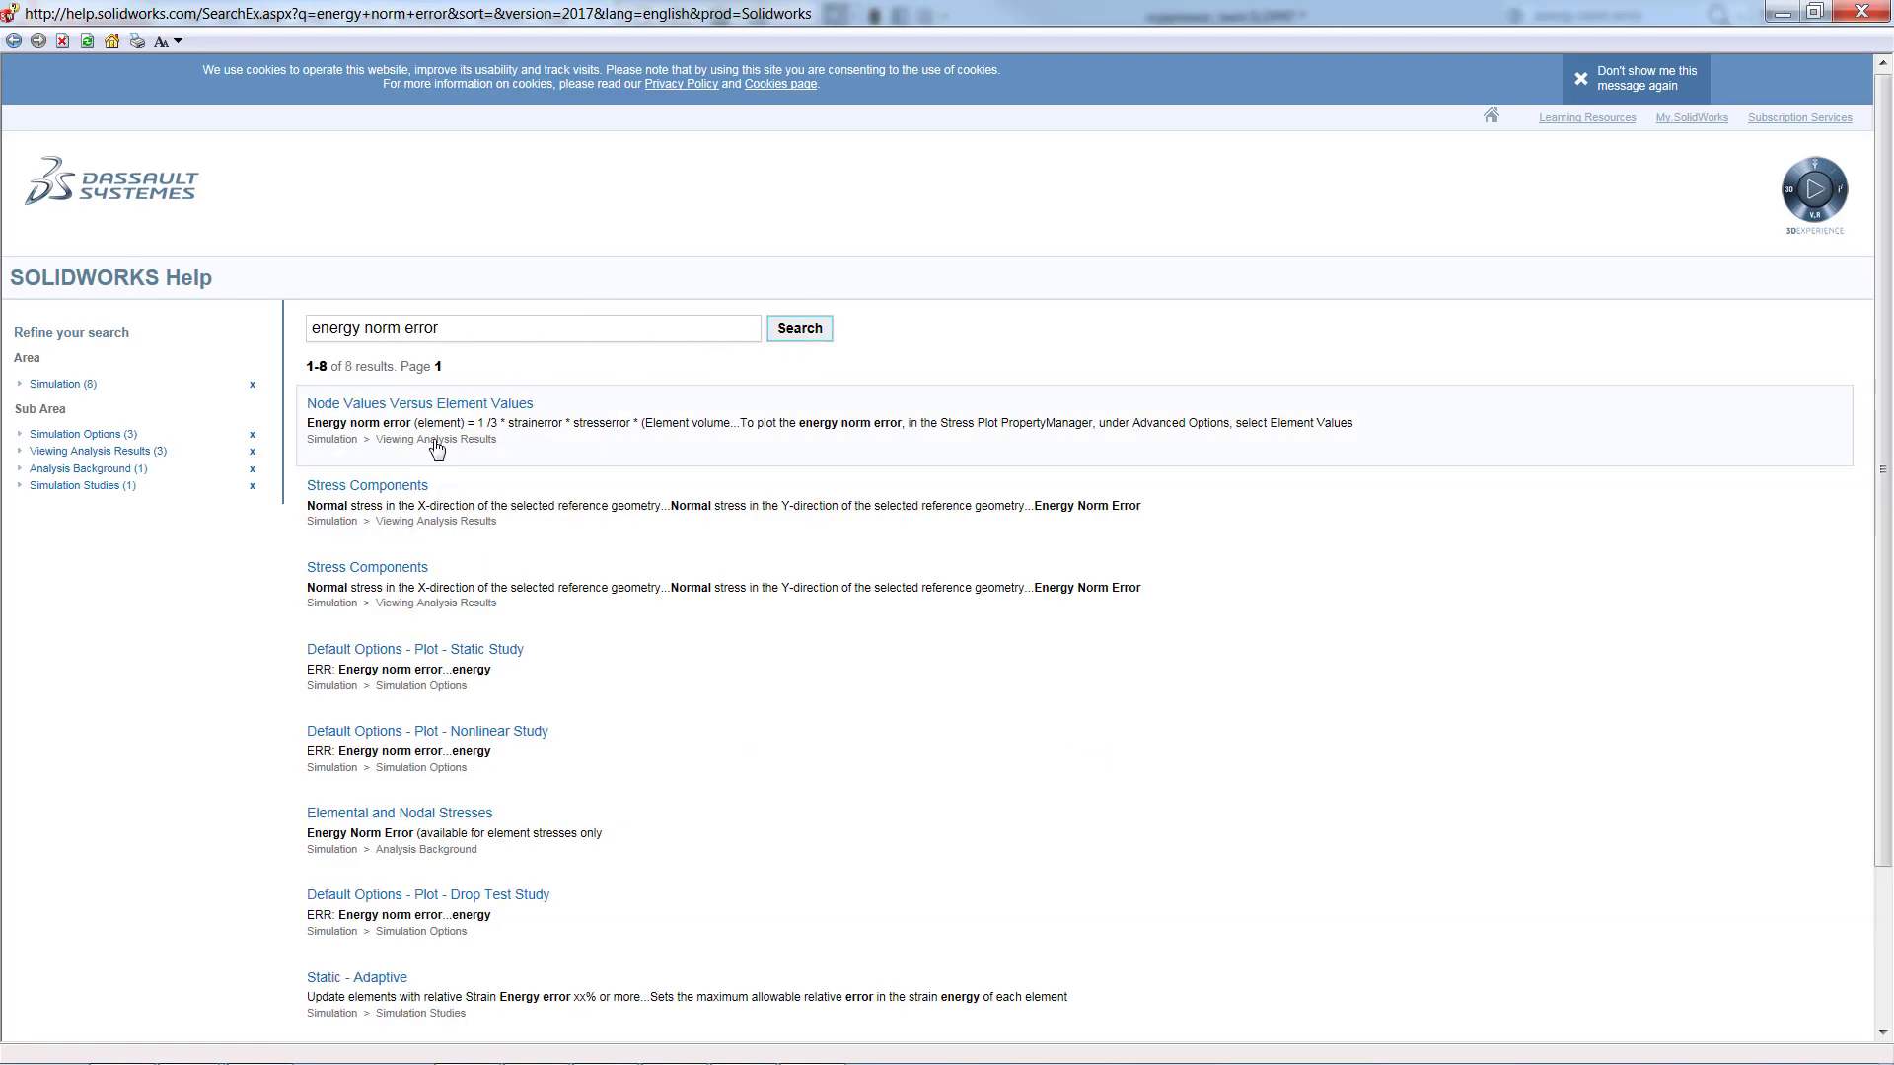
click(374, 406)
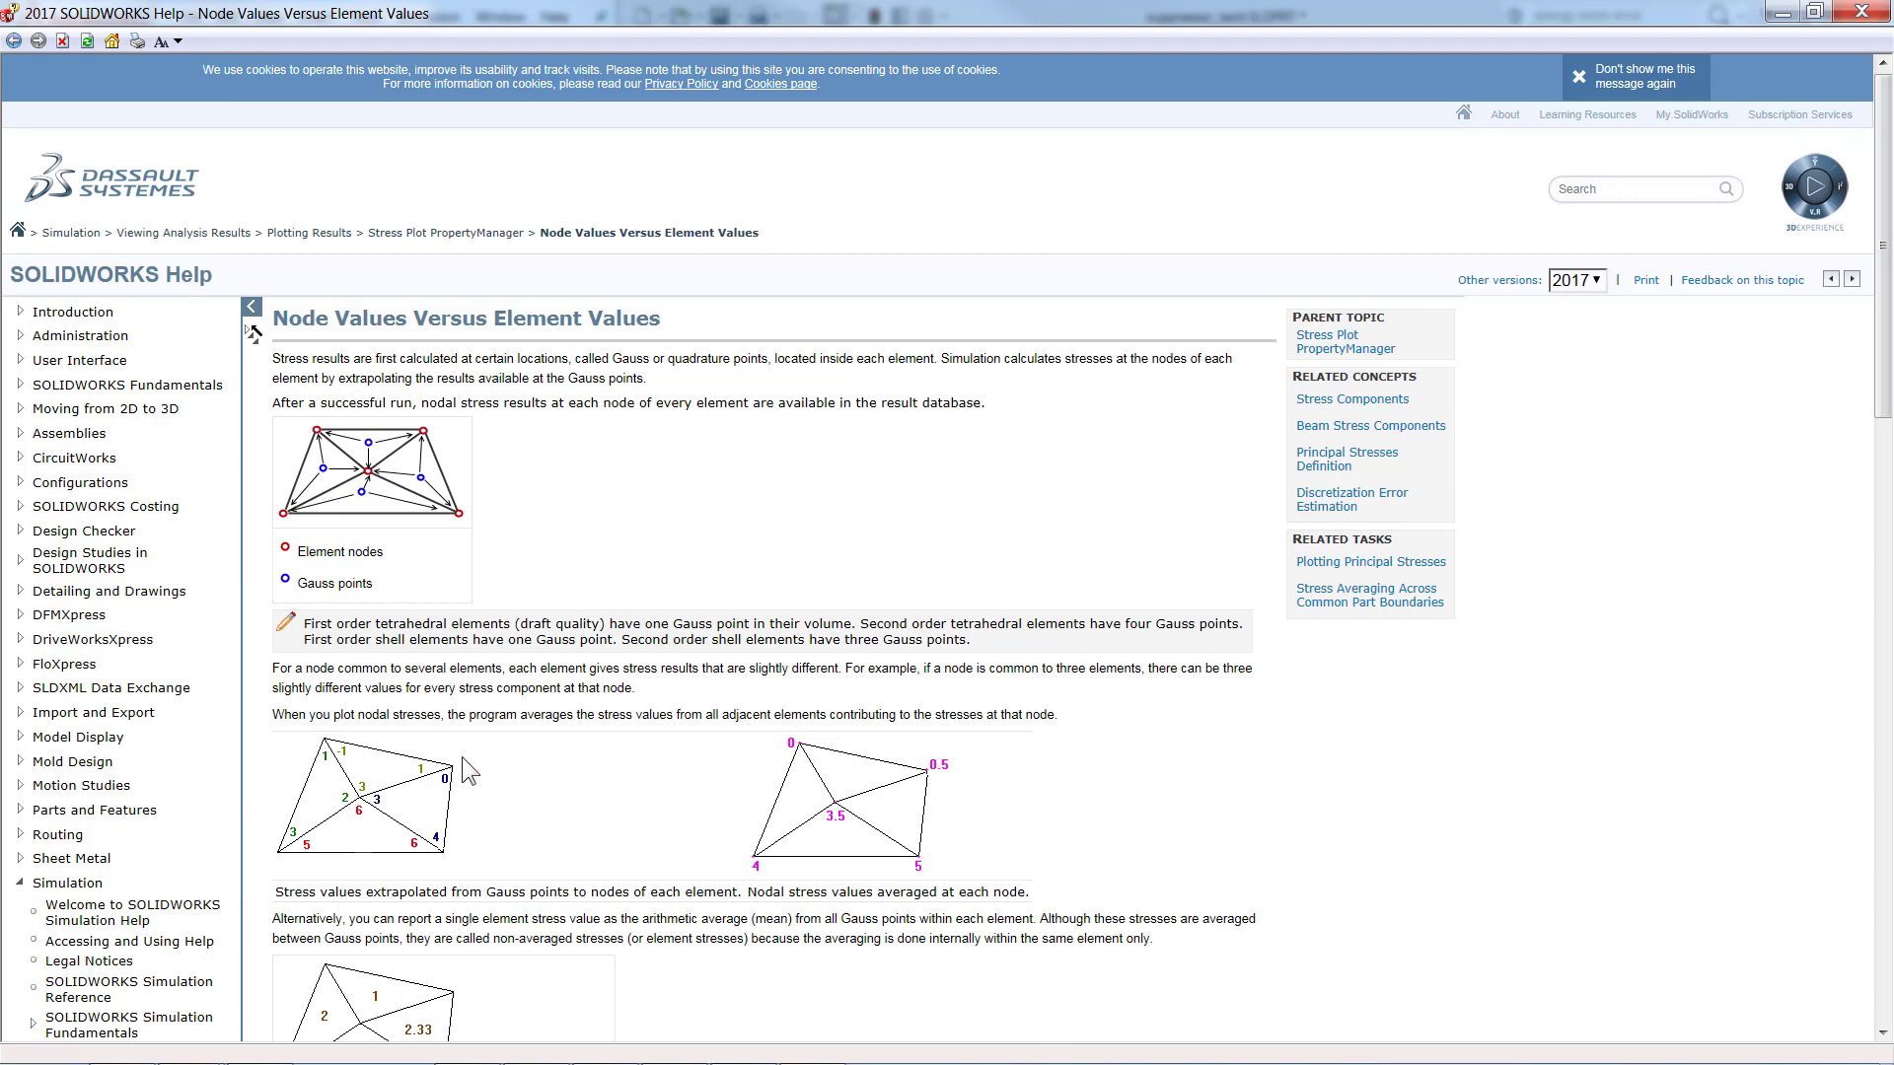
scroll(461, 762, down, 3)
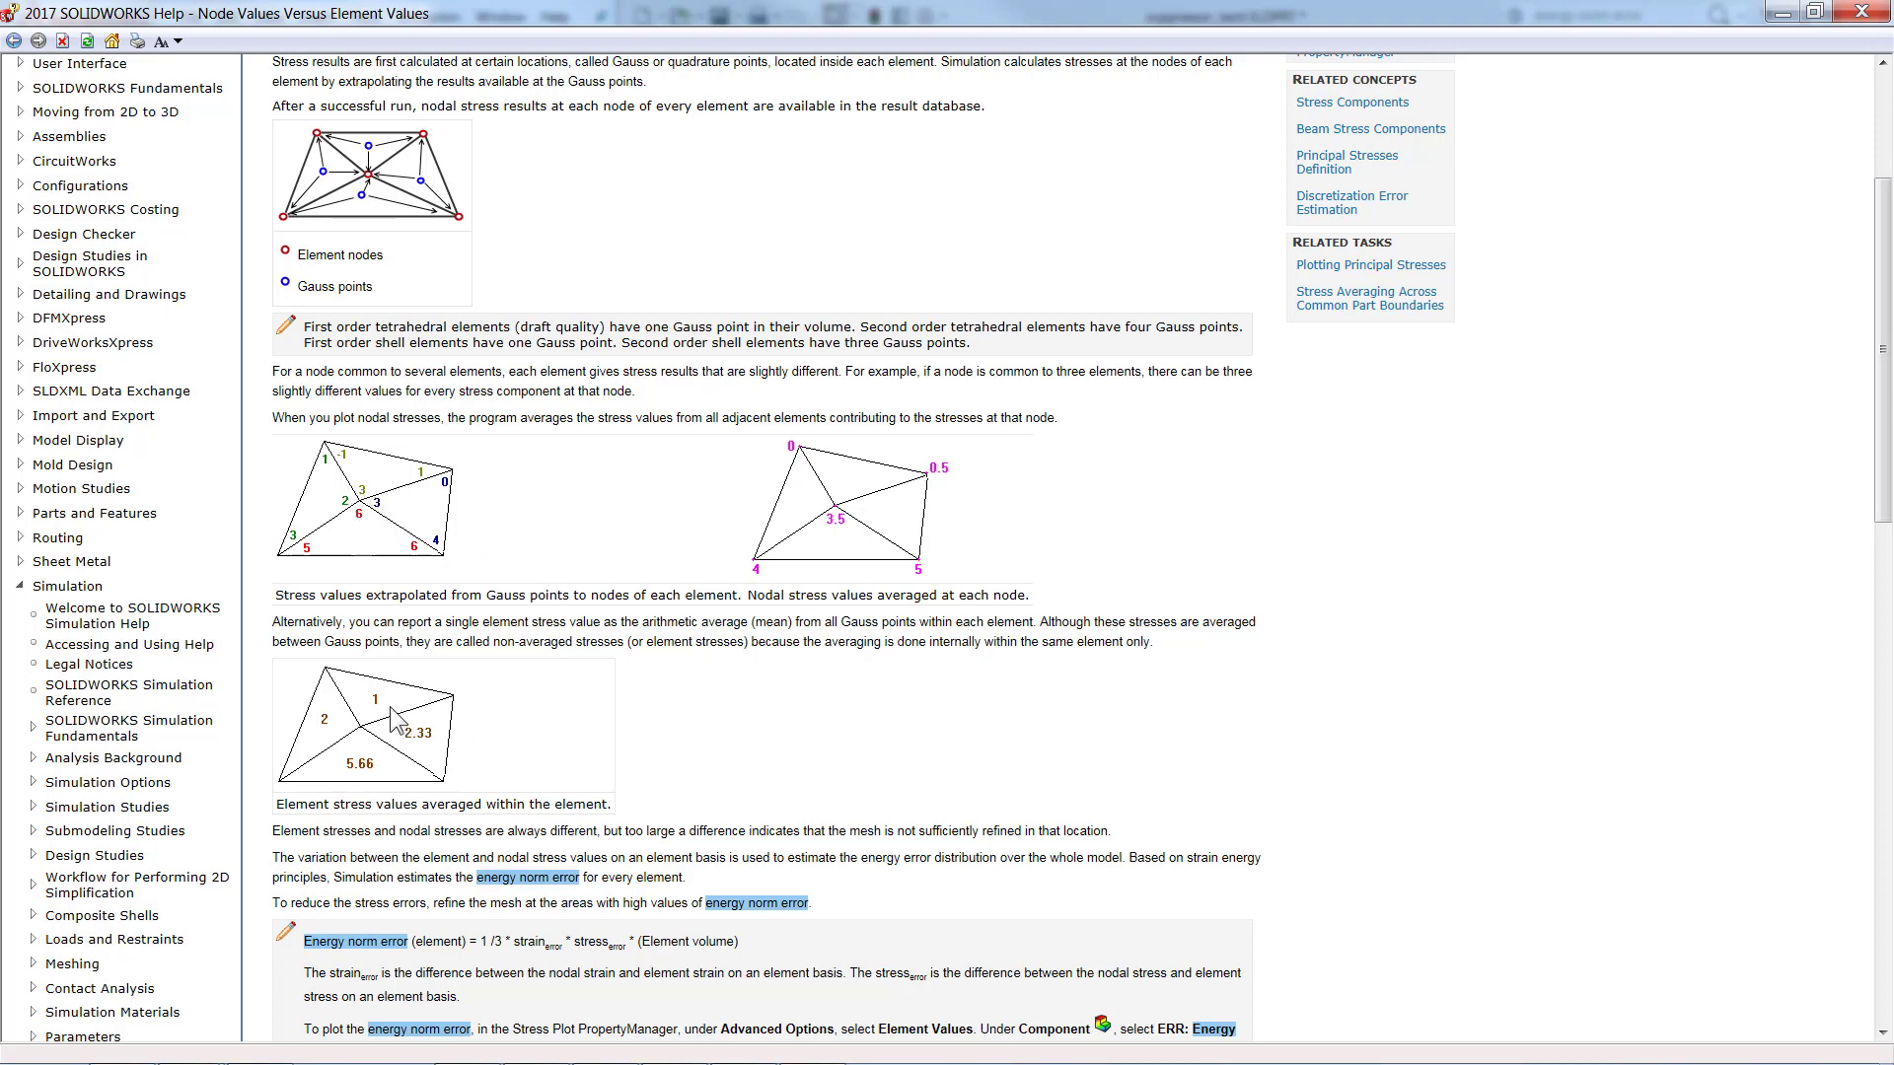
scroll(391, 708, down, 3)
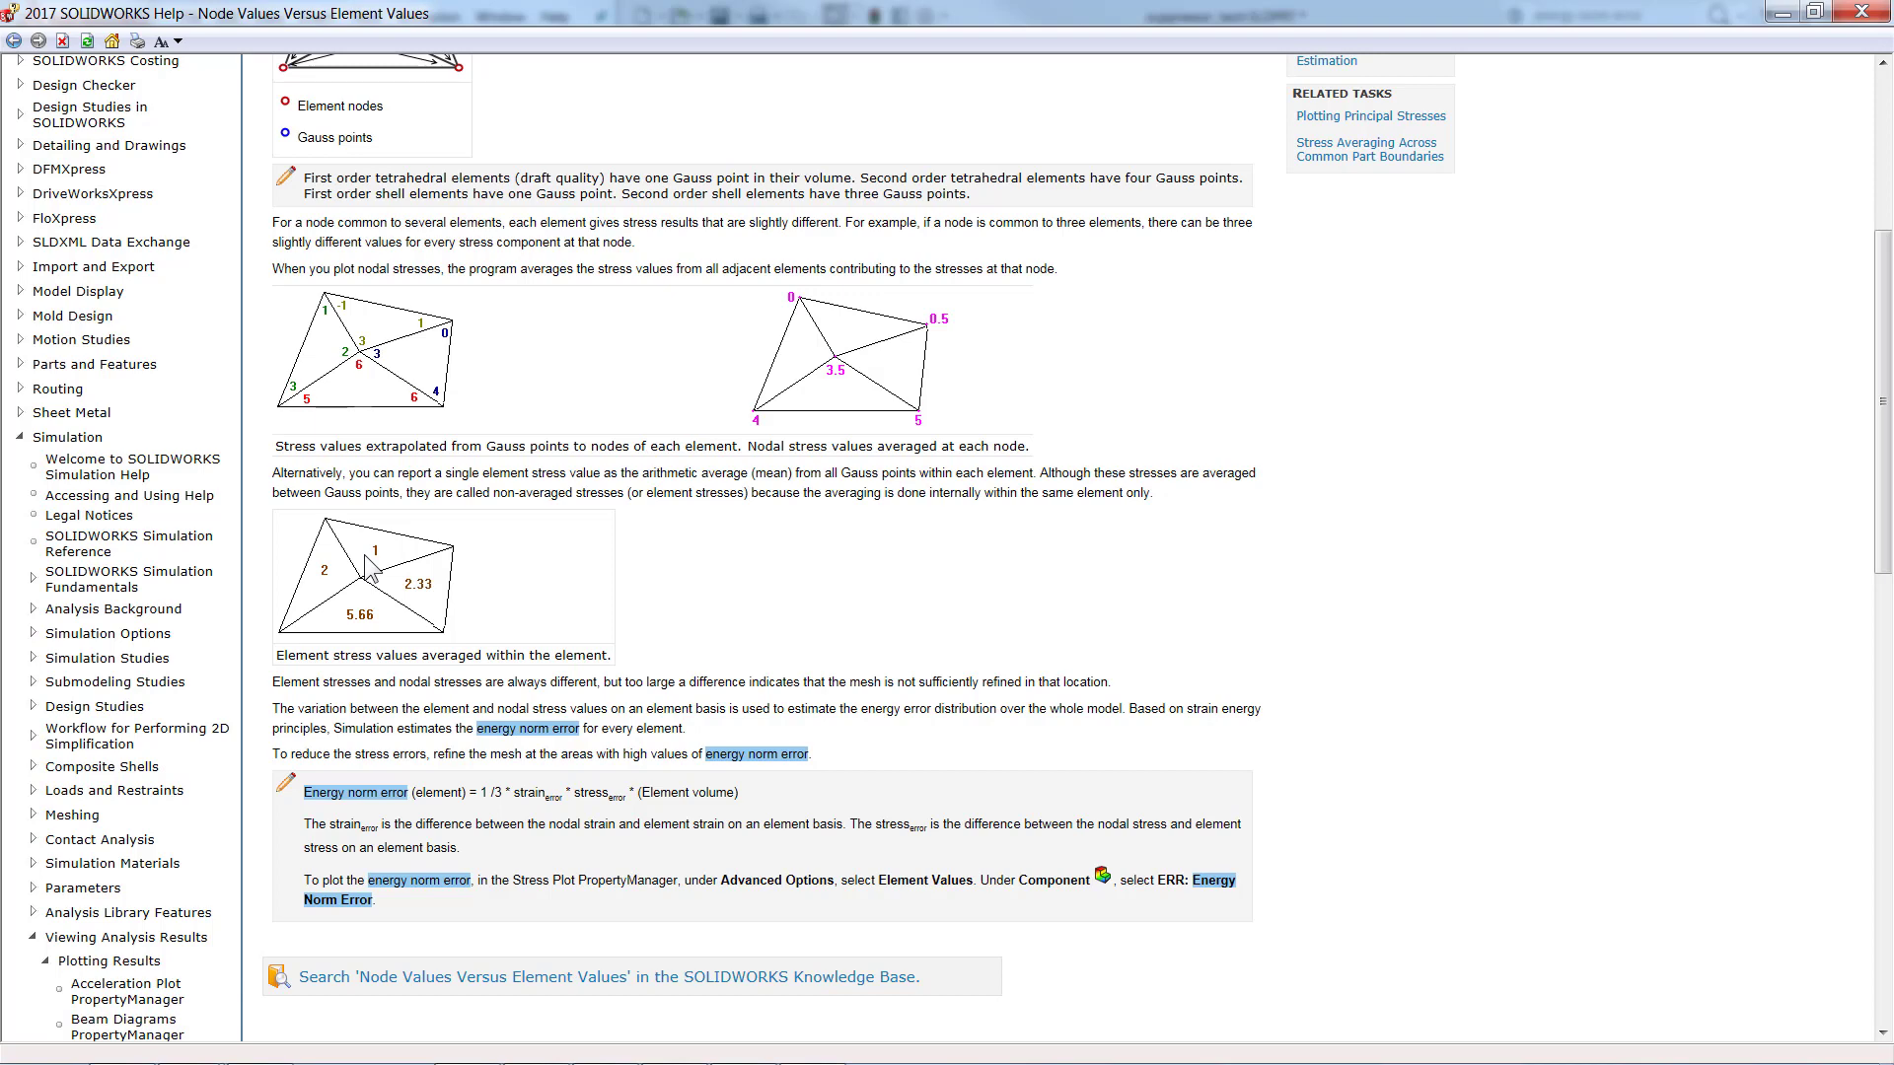
click(1781, 11)
Step: Open the study Static 3 from [Helical with mesh control] and inspect its Stress half section plot at the baffle base
scroll(987, 607, down, 10)
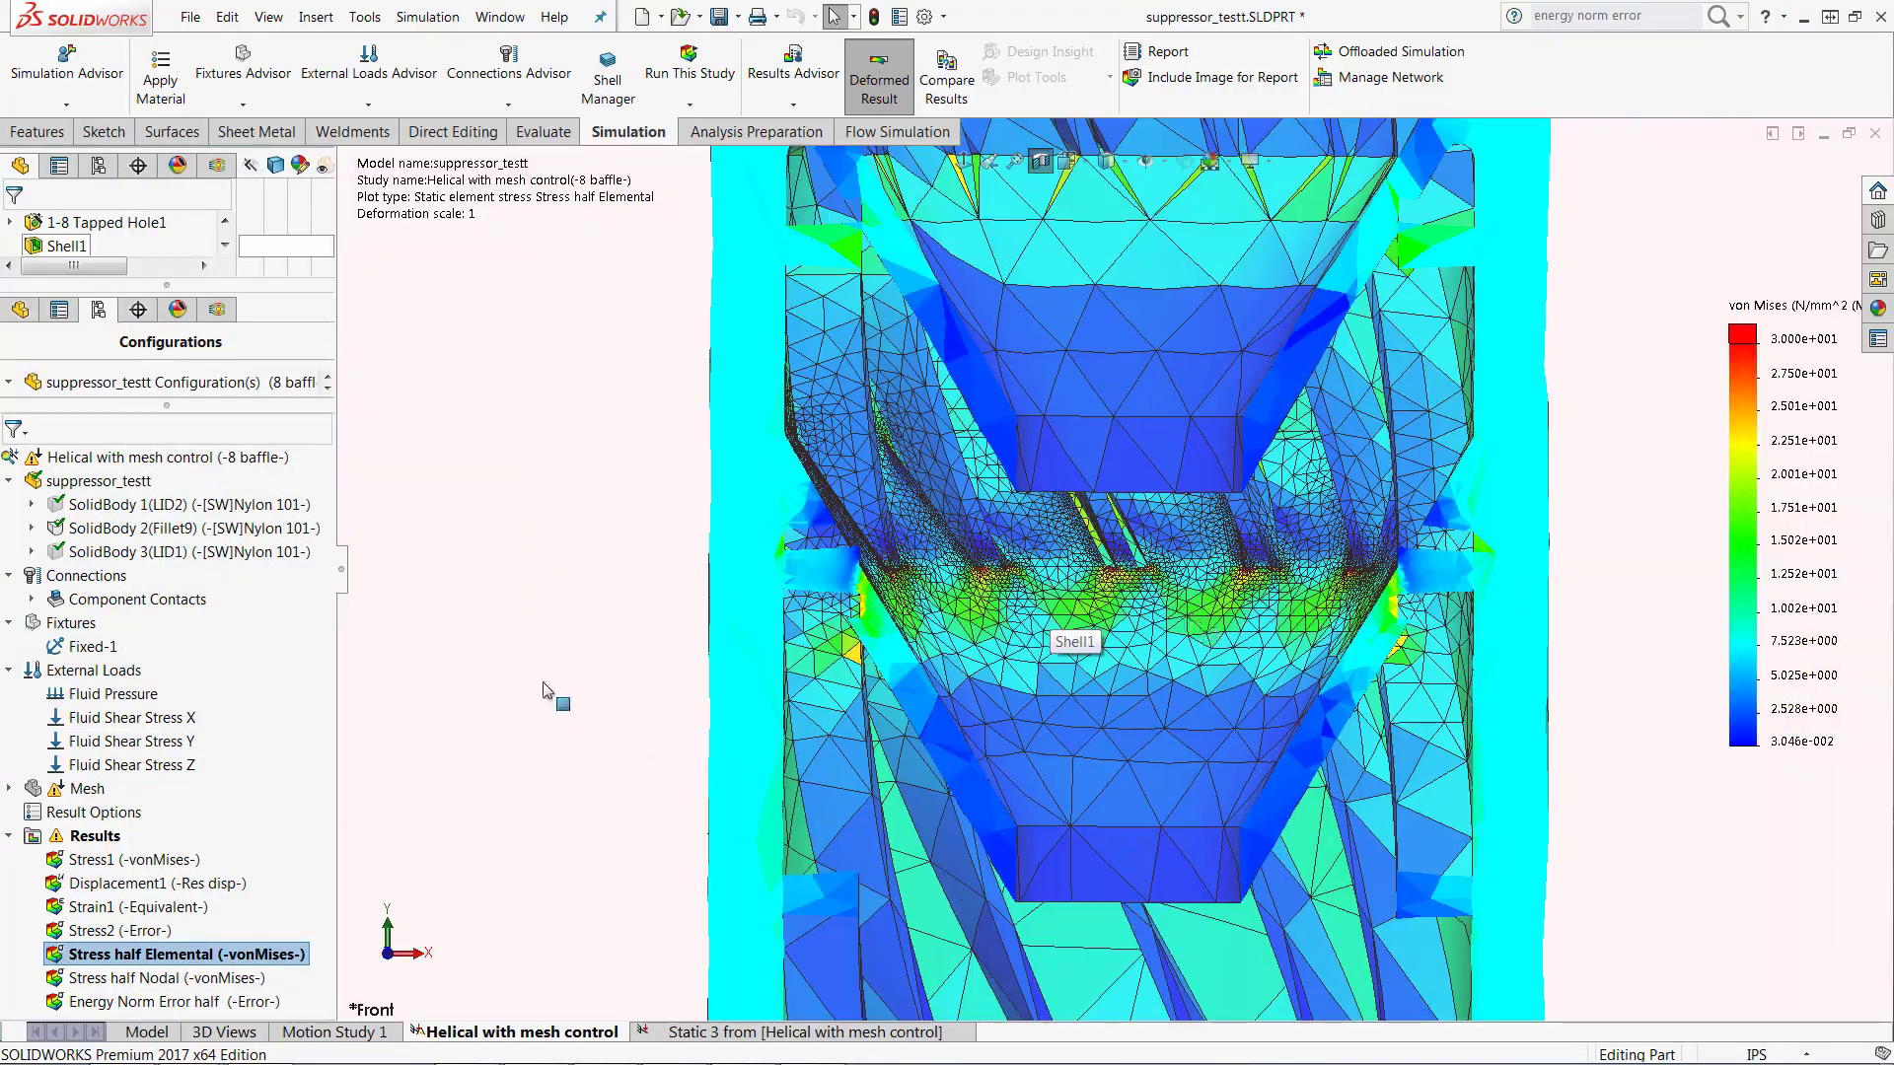
click(747, 1034)
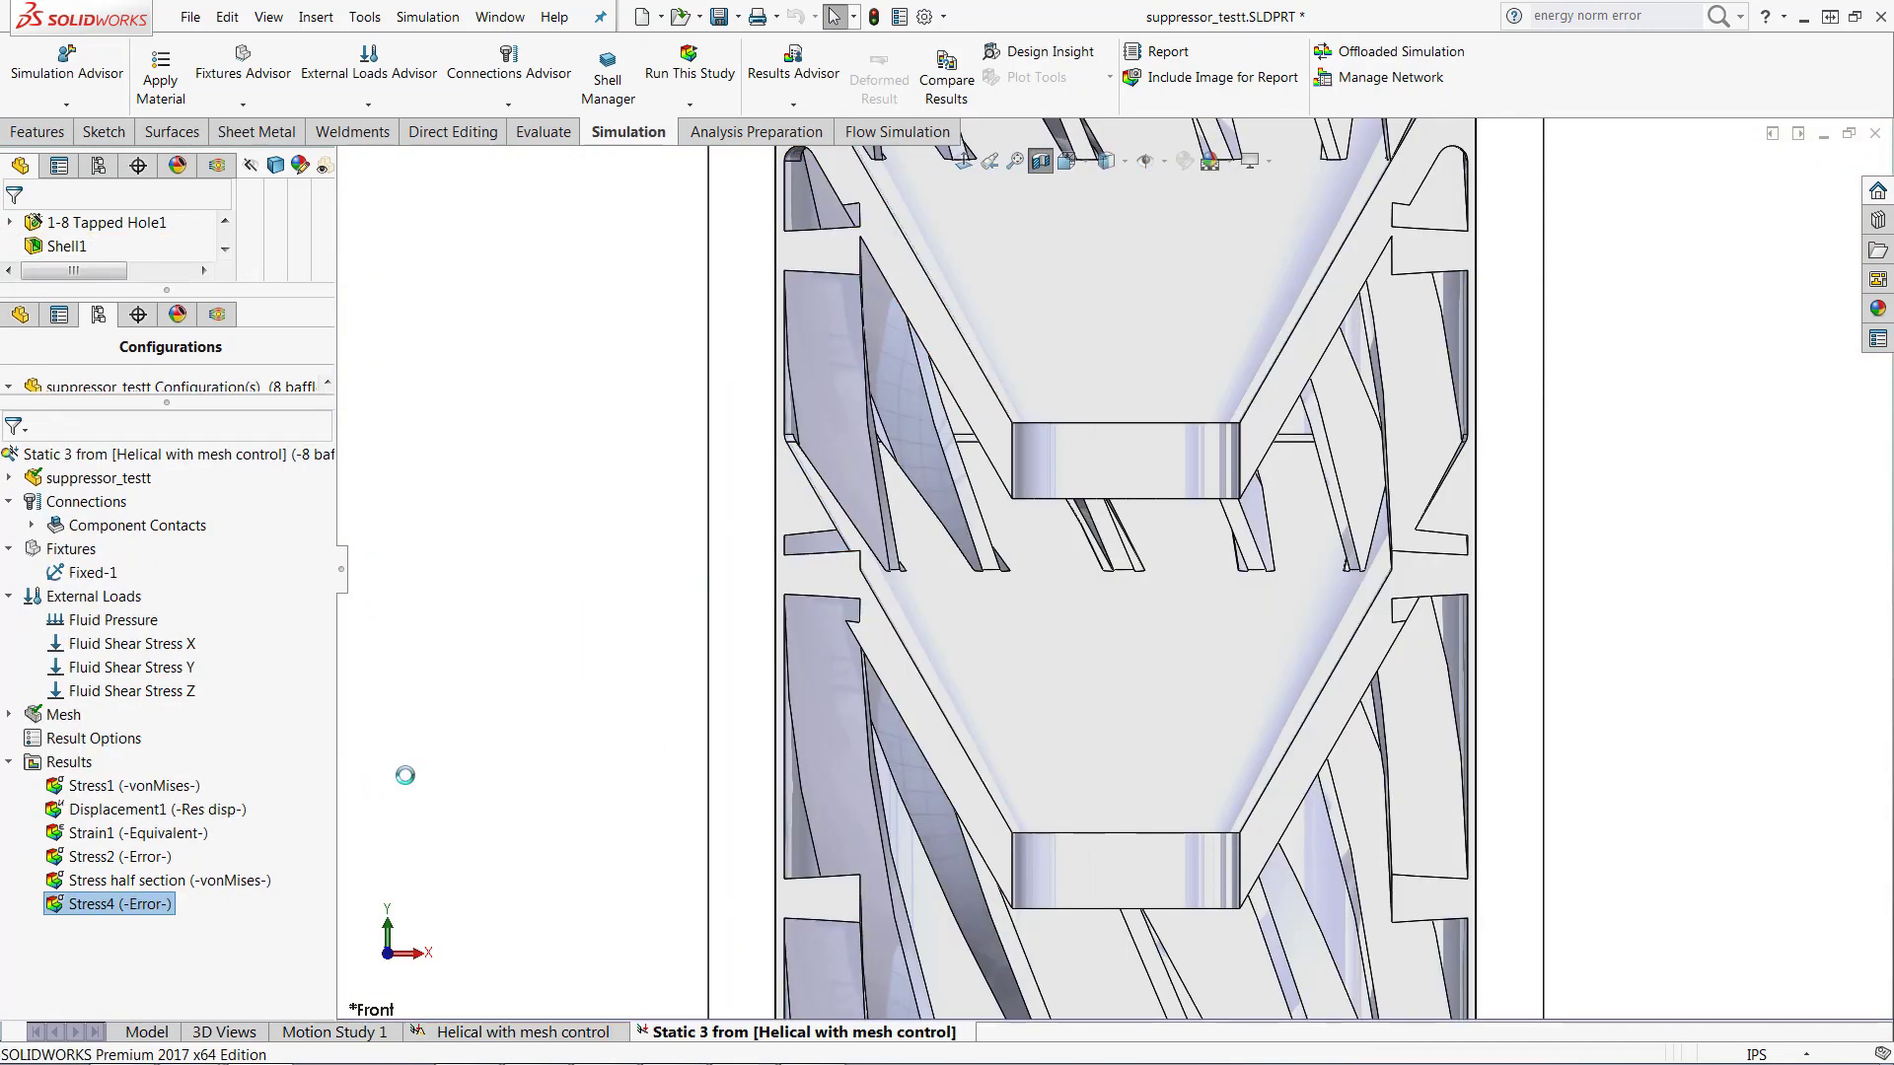
click(202, 876)
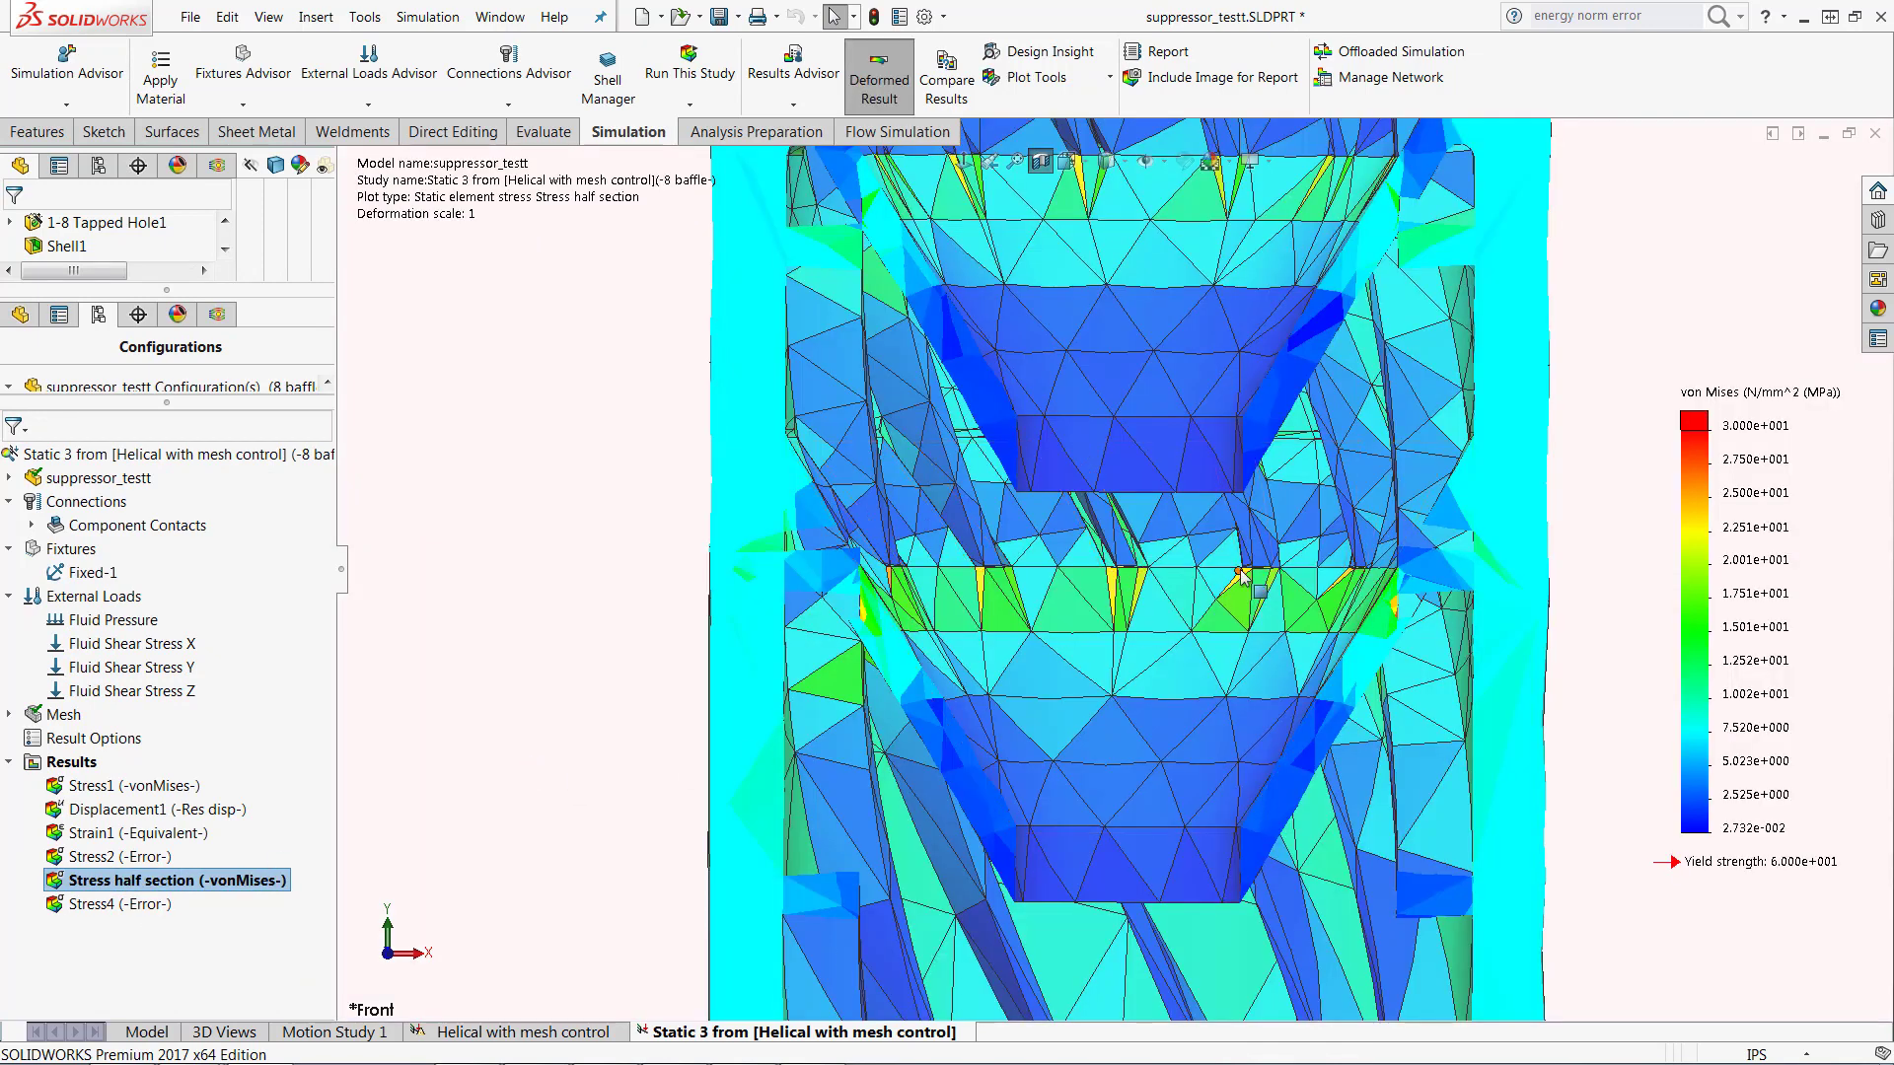
scroll(1181, 592, down, 4)
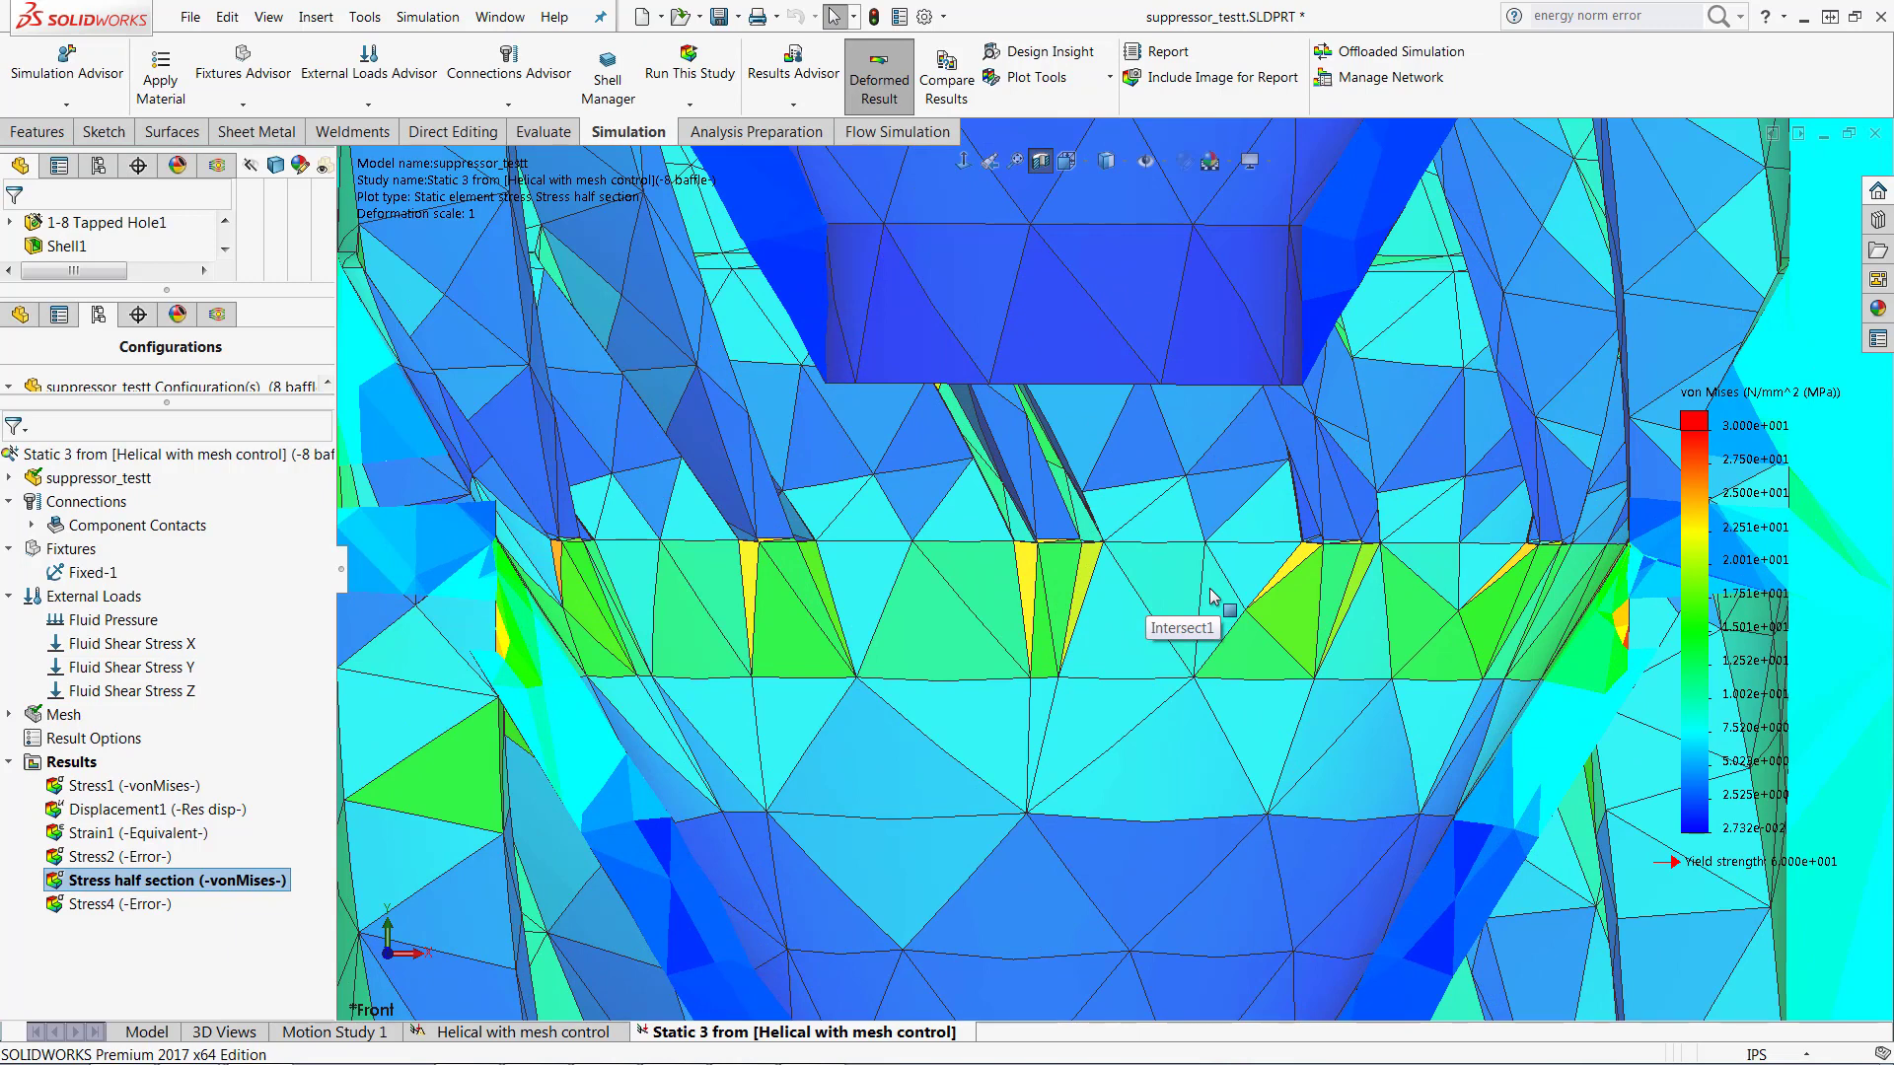
Step: Compare the Static 3 study's Stress4 error plot with the Energy Norm Error half plot of the Helical with mesh control study
double_click(127, 905)
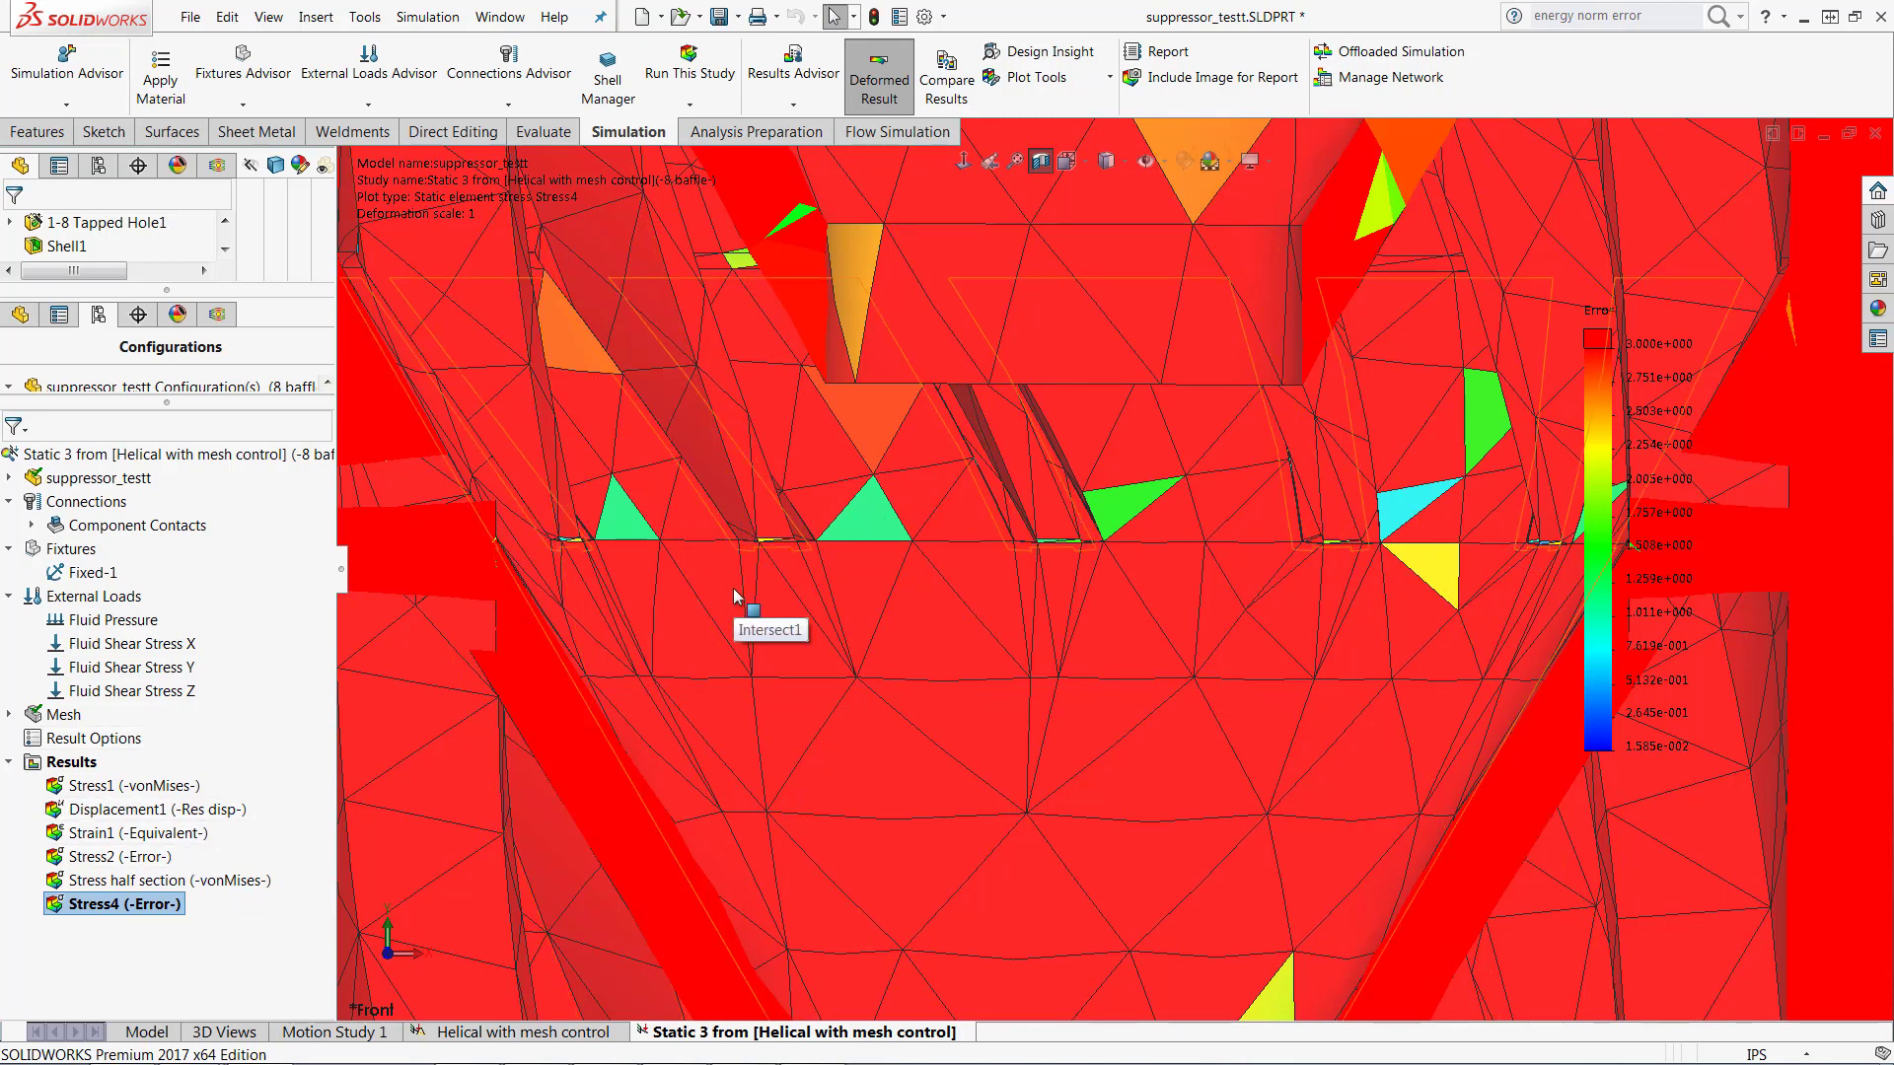
click(599, 1035)
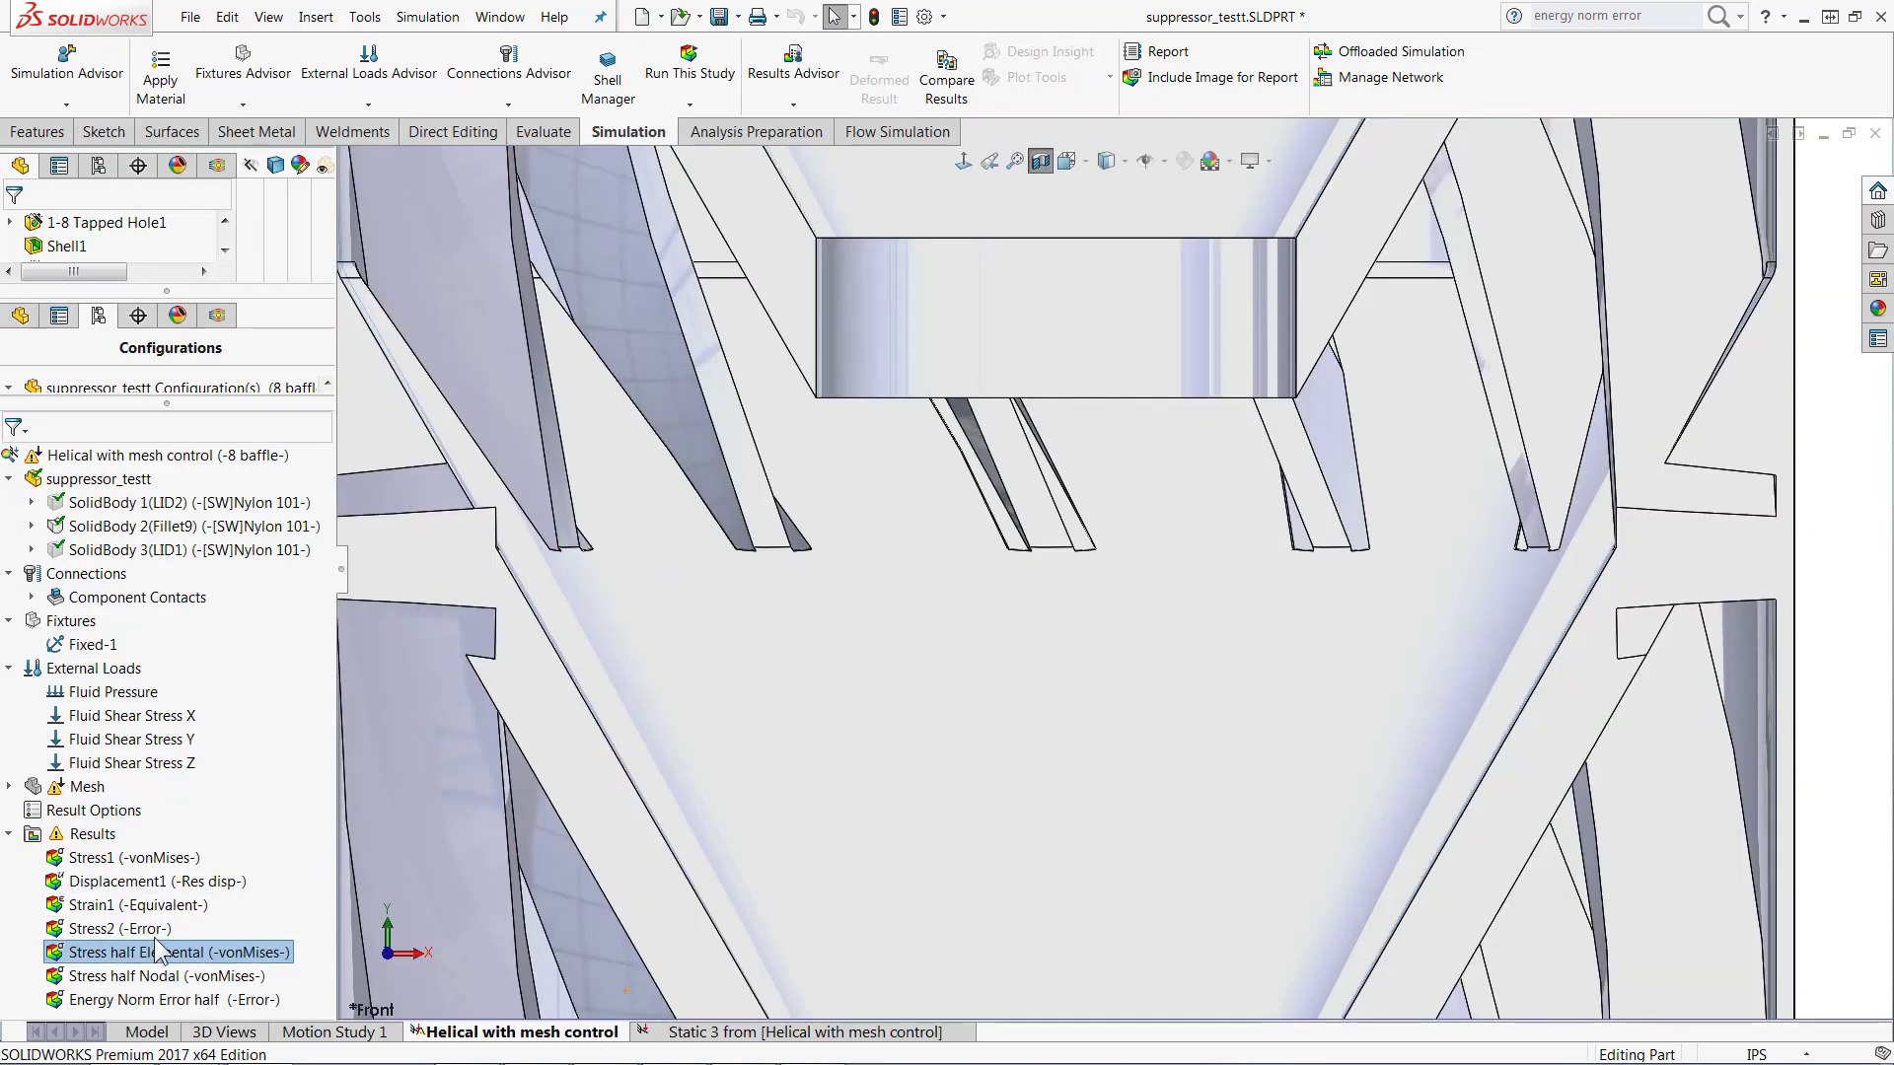
double_click(158, 999)
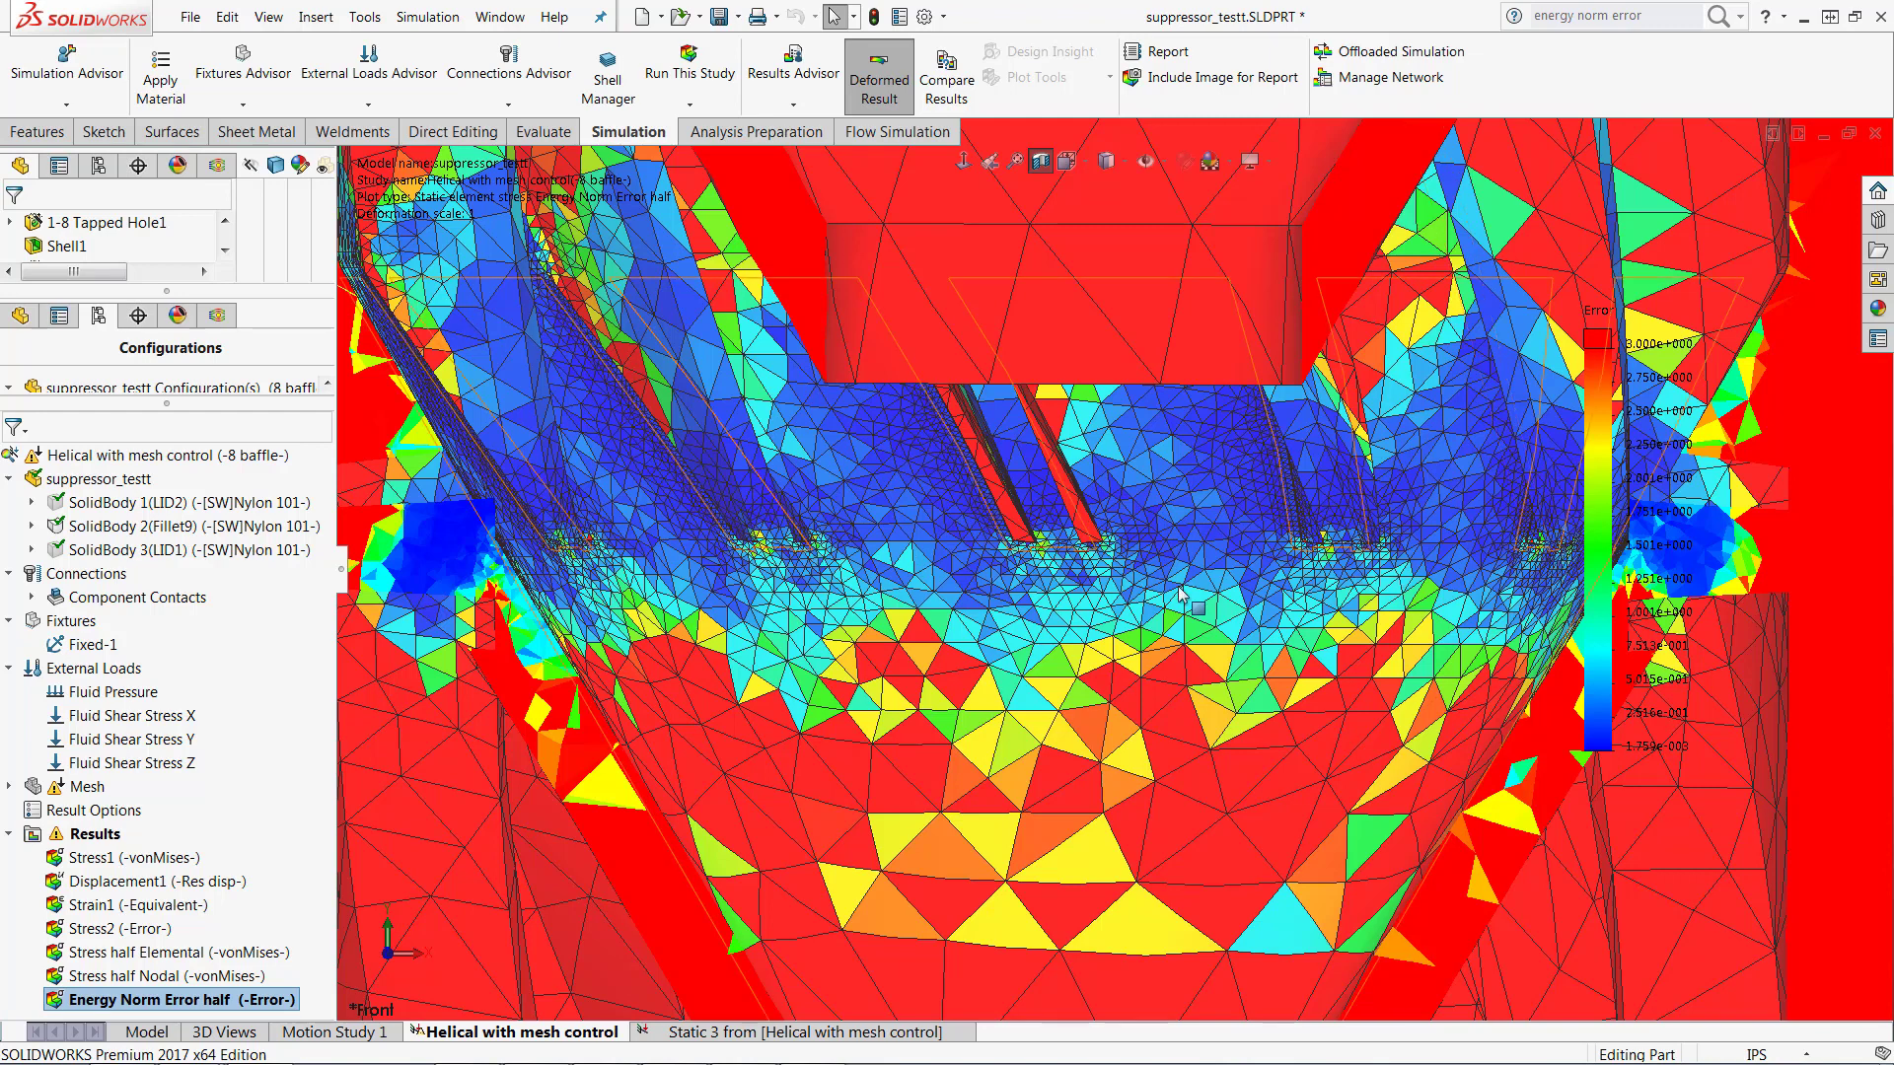
Step: Open the minimum value of the Energy Norm Error half legend for editing and examine the error at the baffle base
key(f)
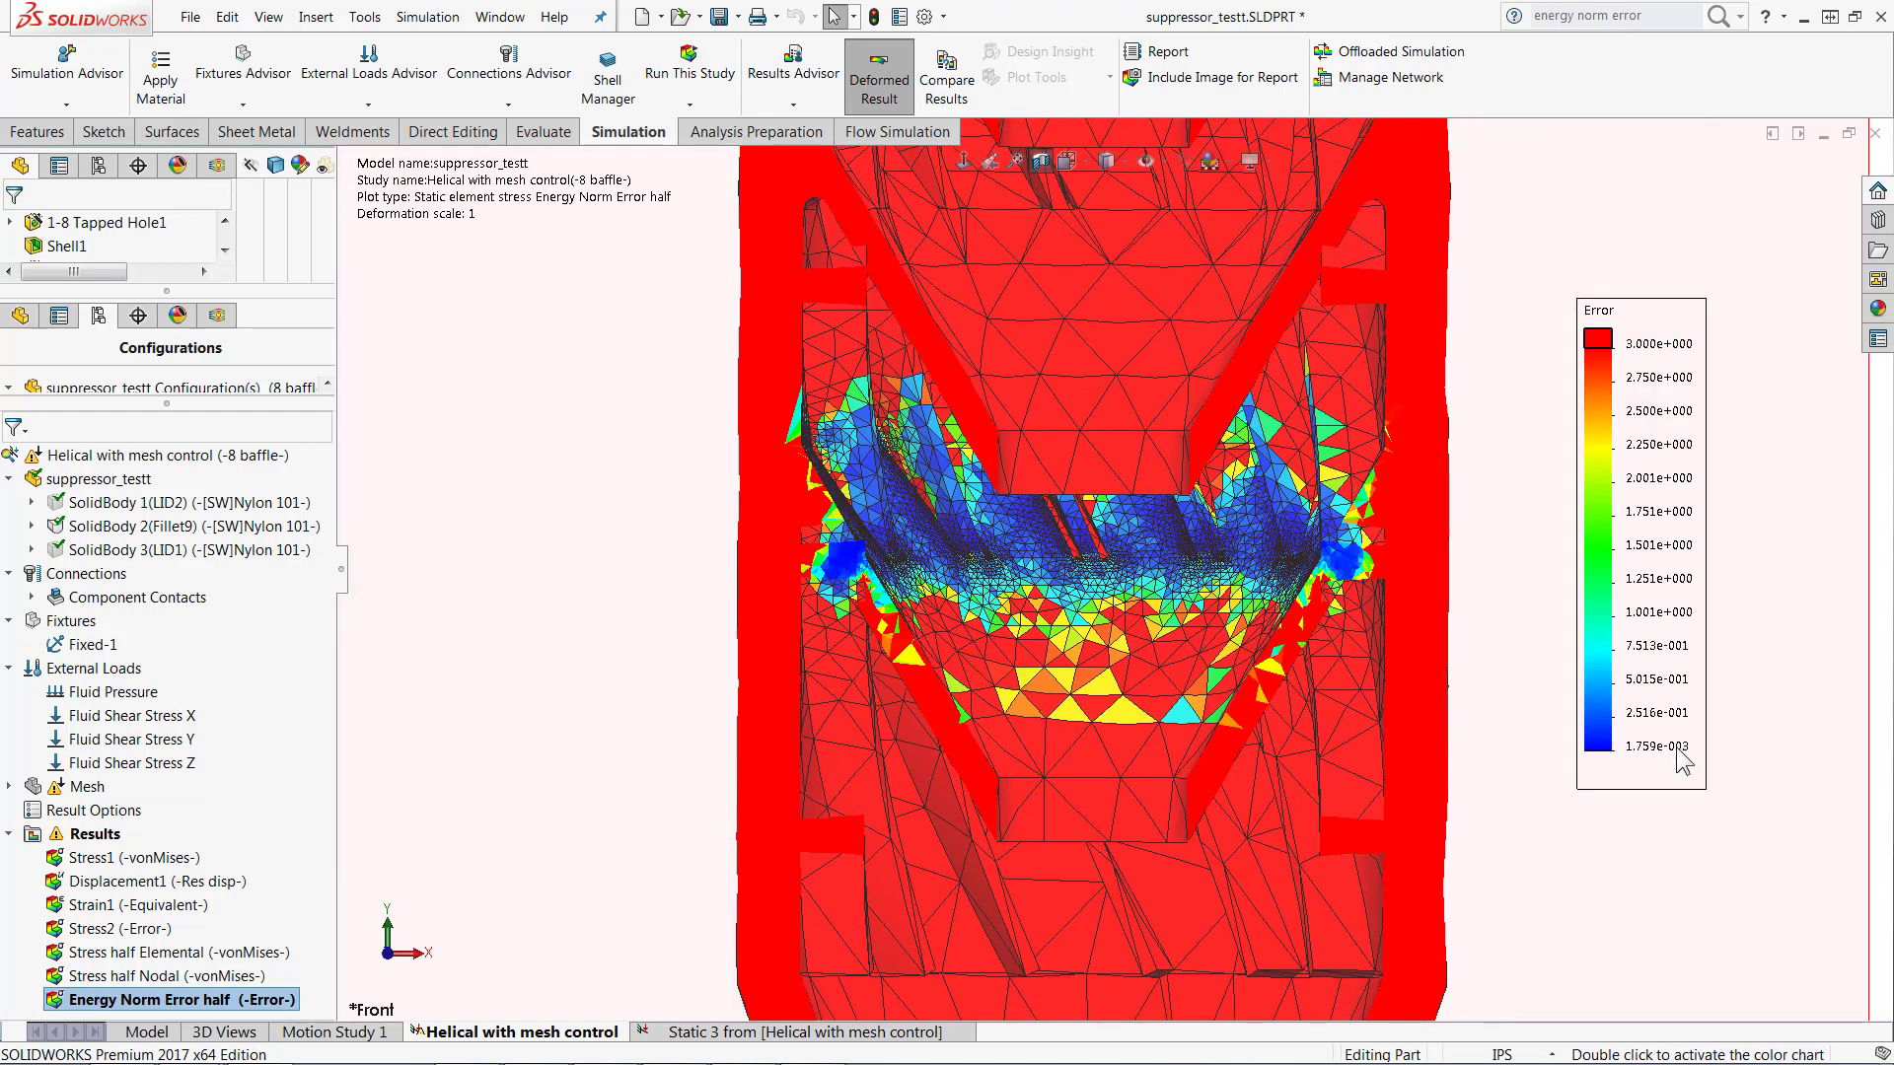
double_click(1638, 748)
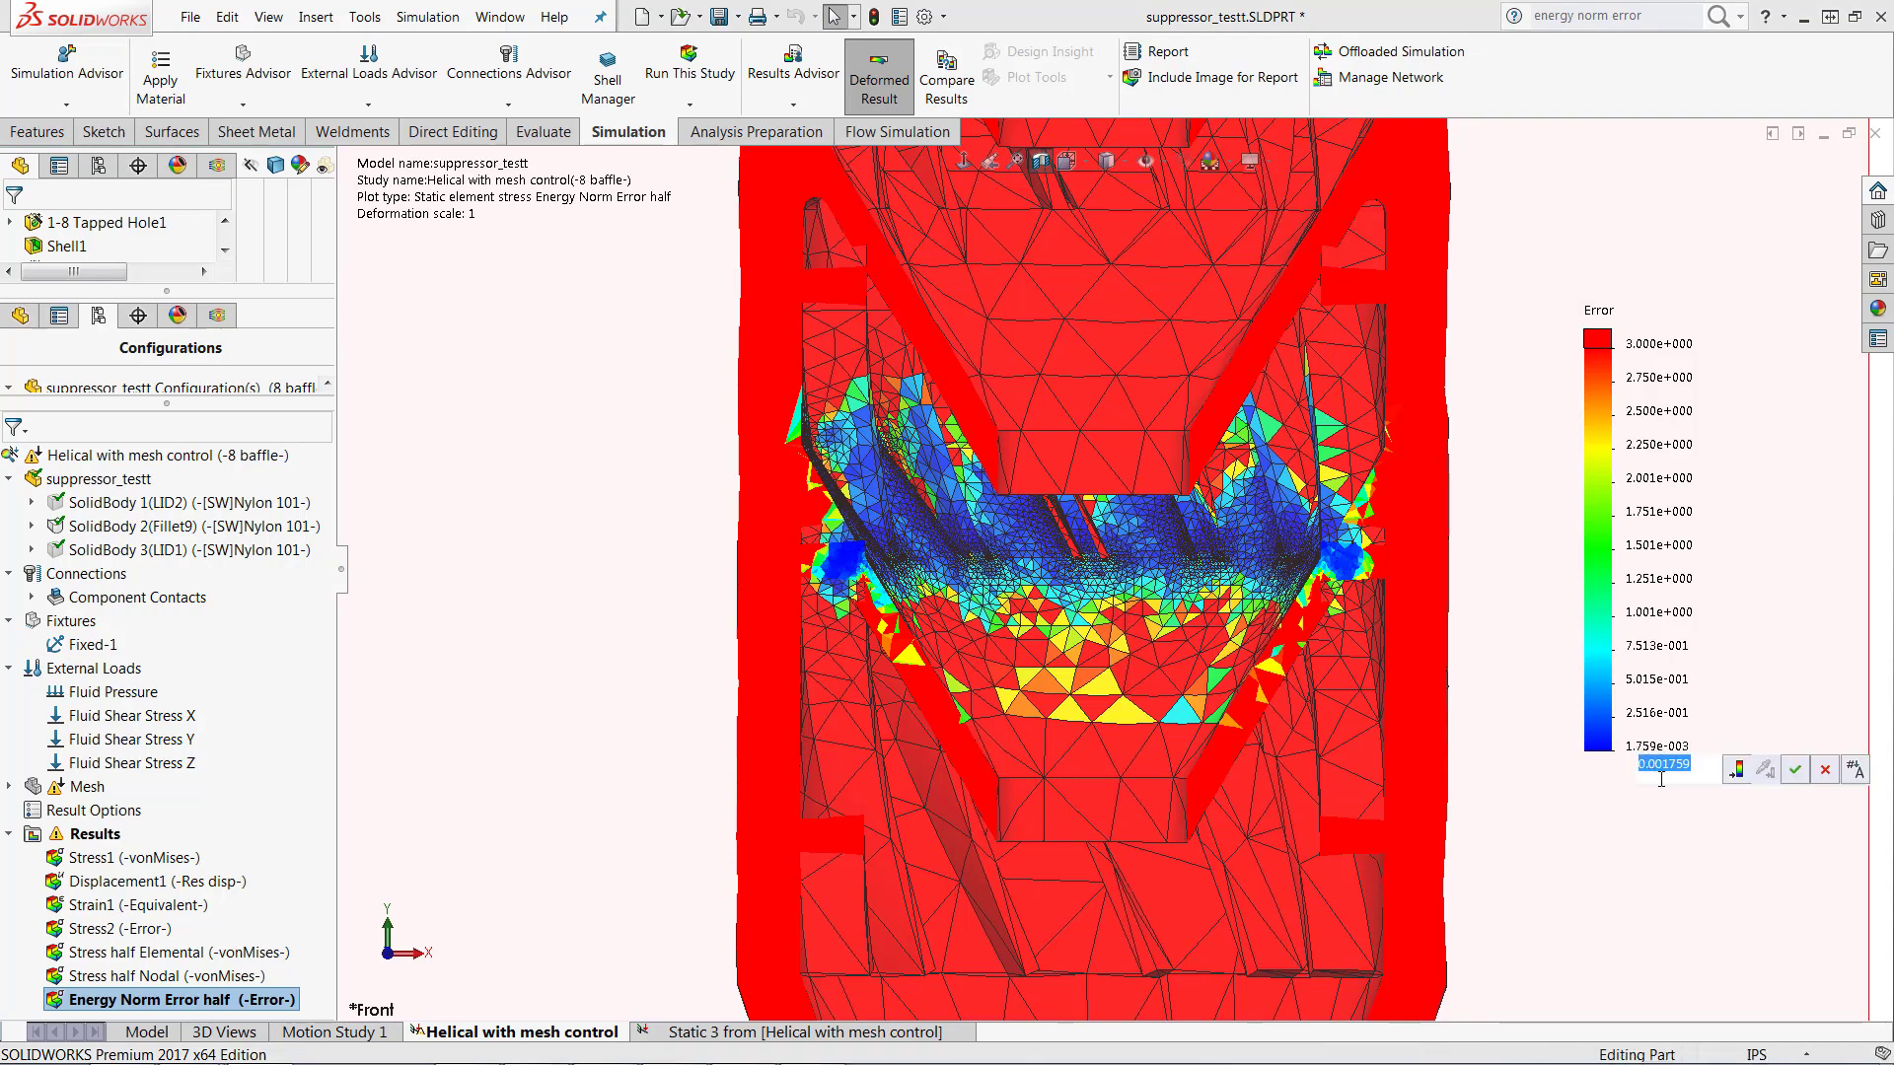
scroll(1103, 558, down, 6)
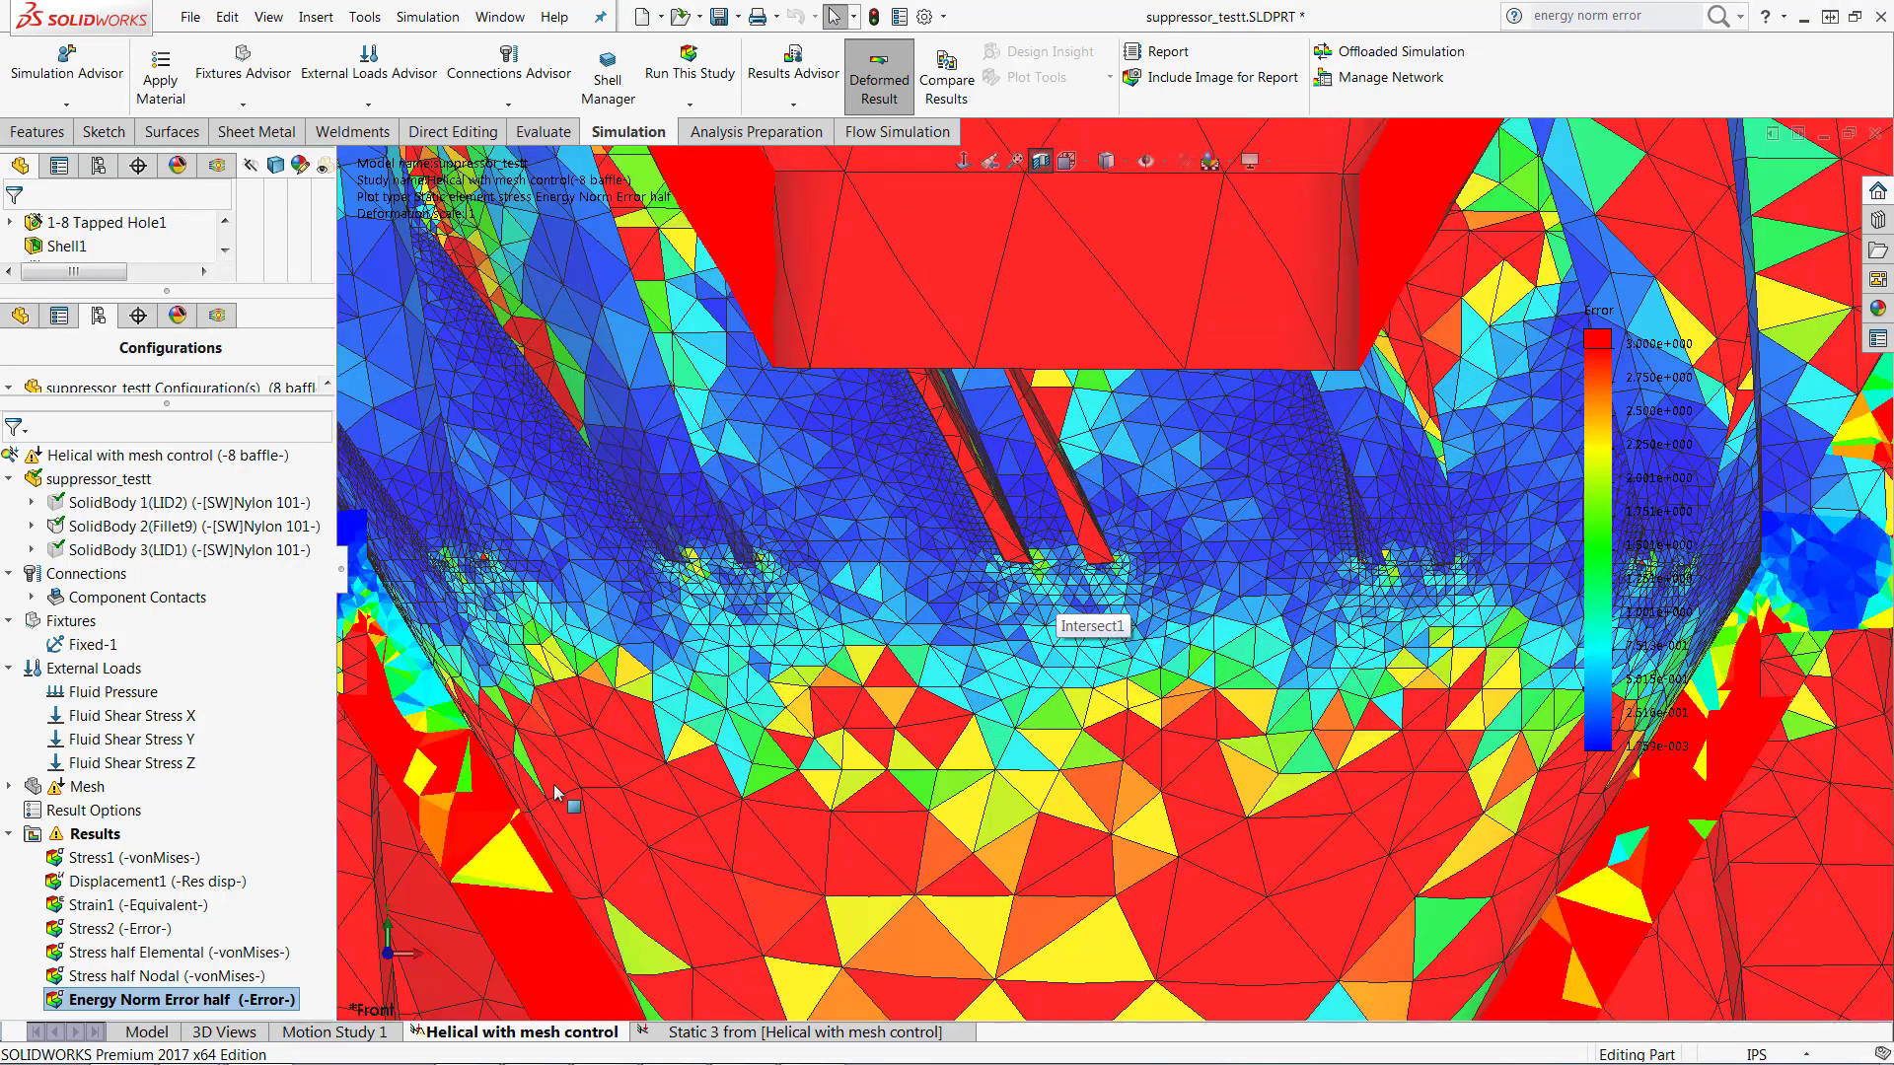
Step: Display the Stress half Nodal plot and examine the stress distribution and mesh density around the baffle base
click(175, 978)
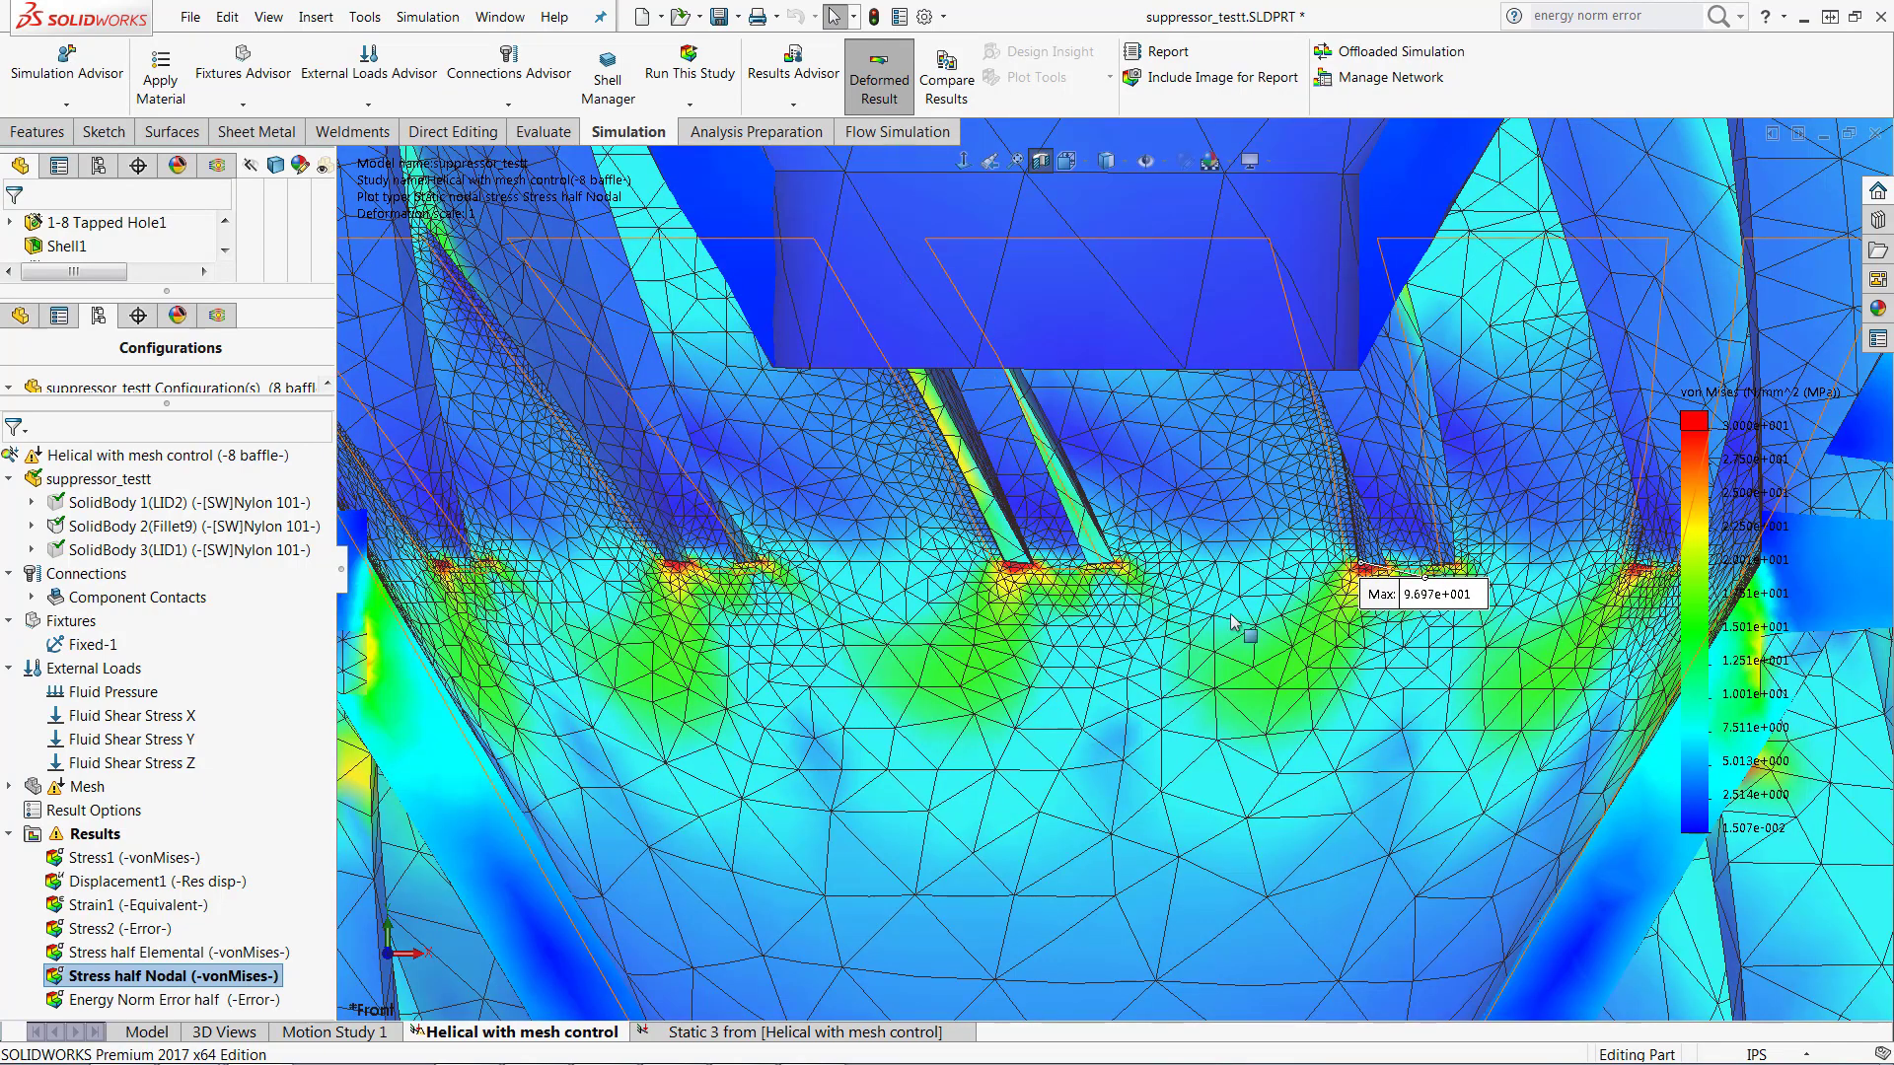
scroll(1119, 601, up, 3)
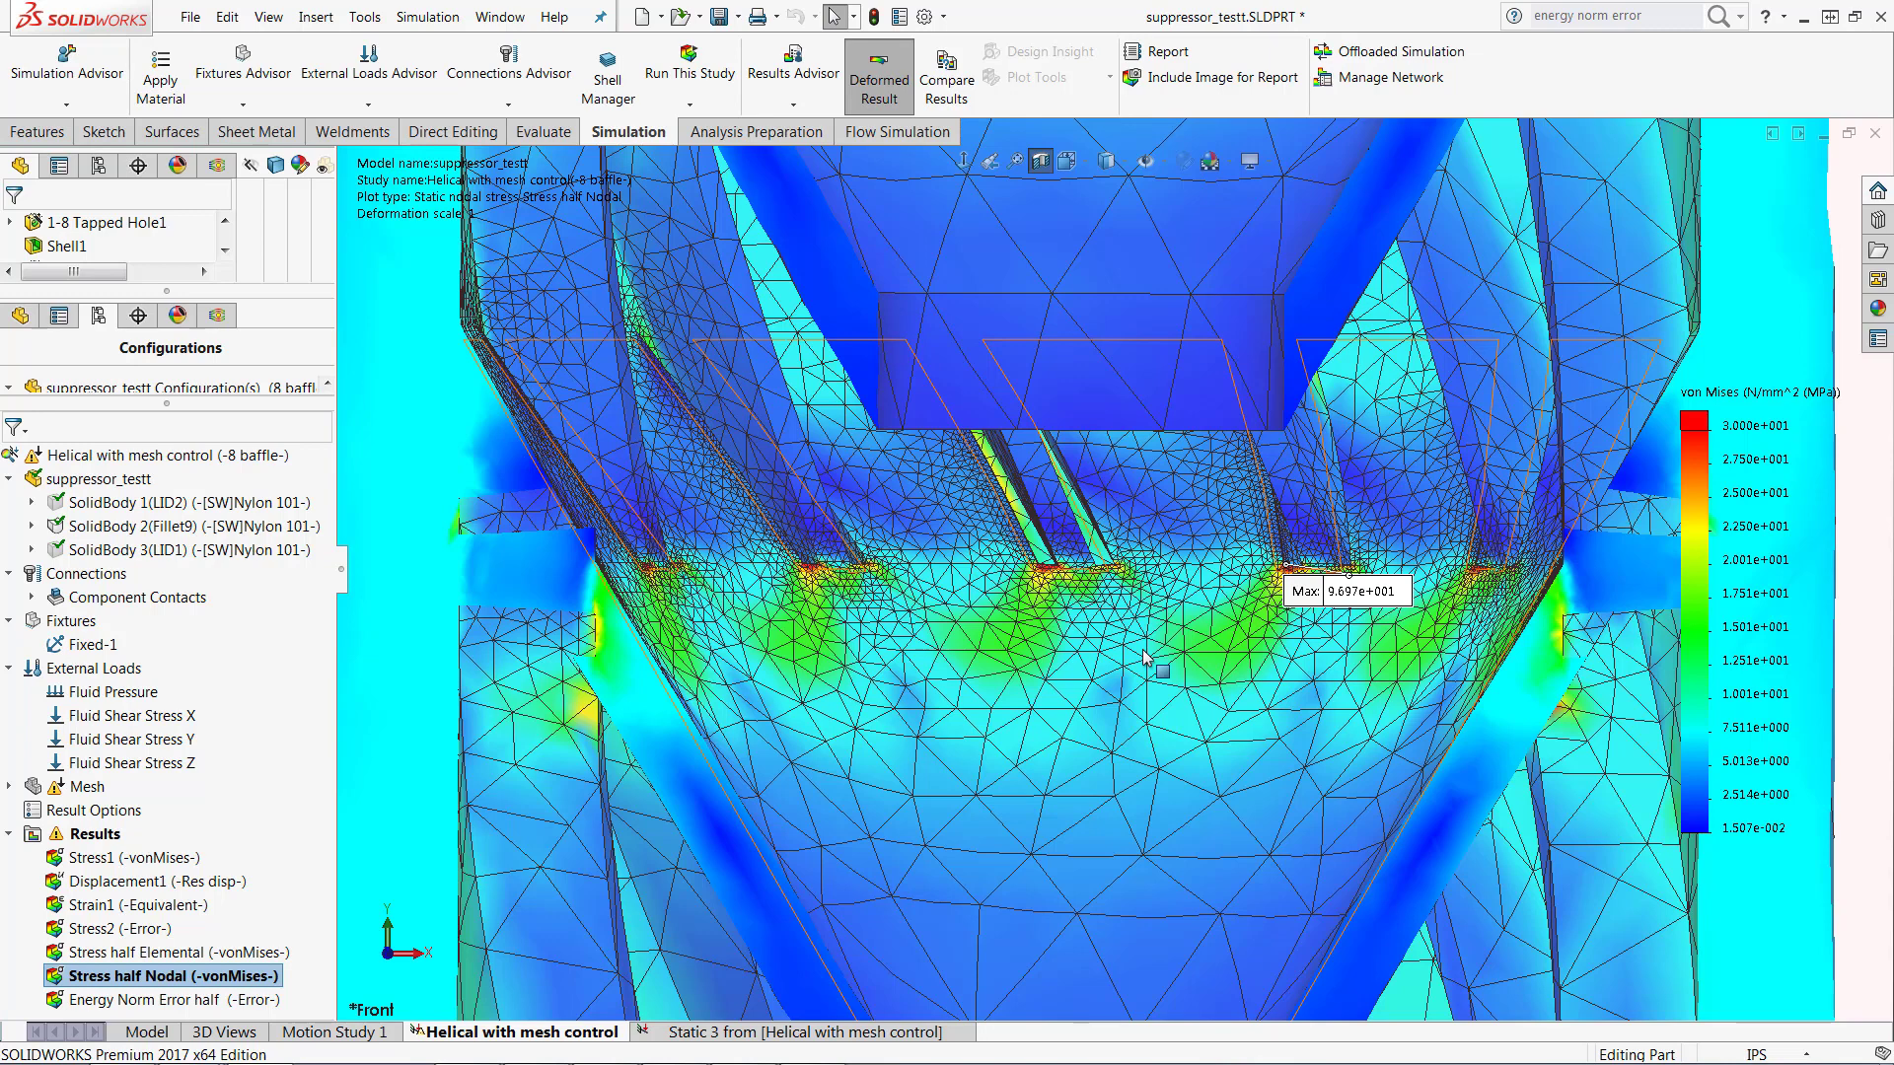
scroll(1037, 542, up, 1)
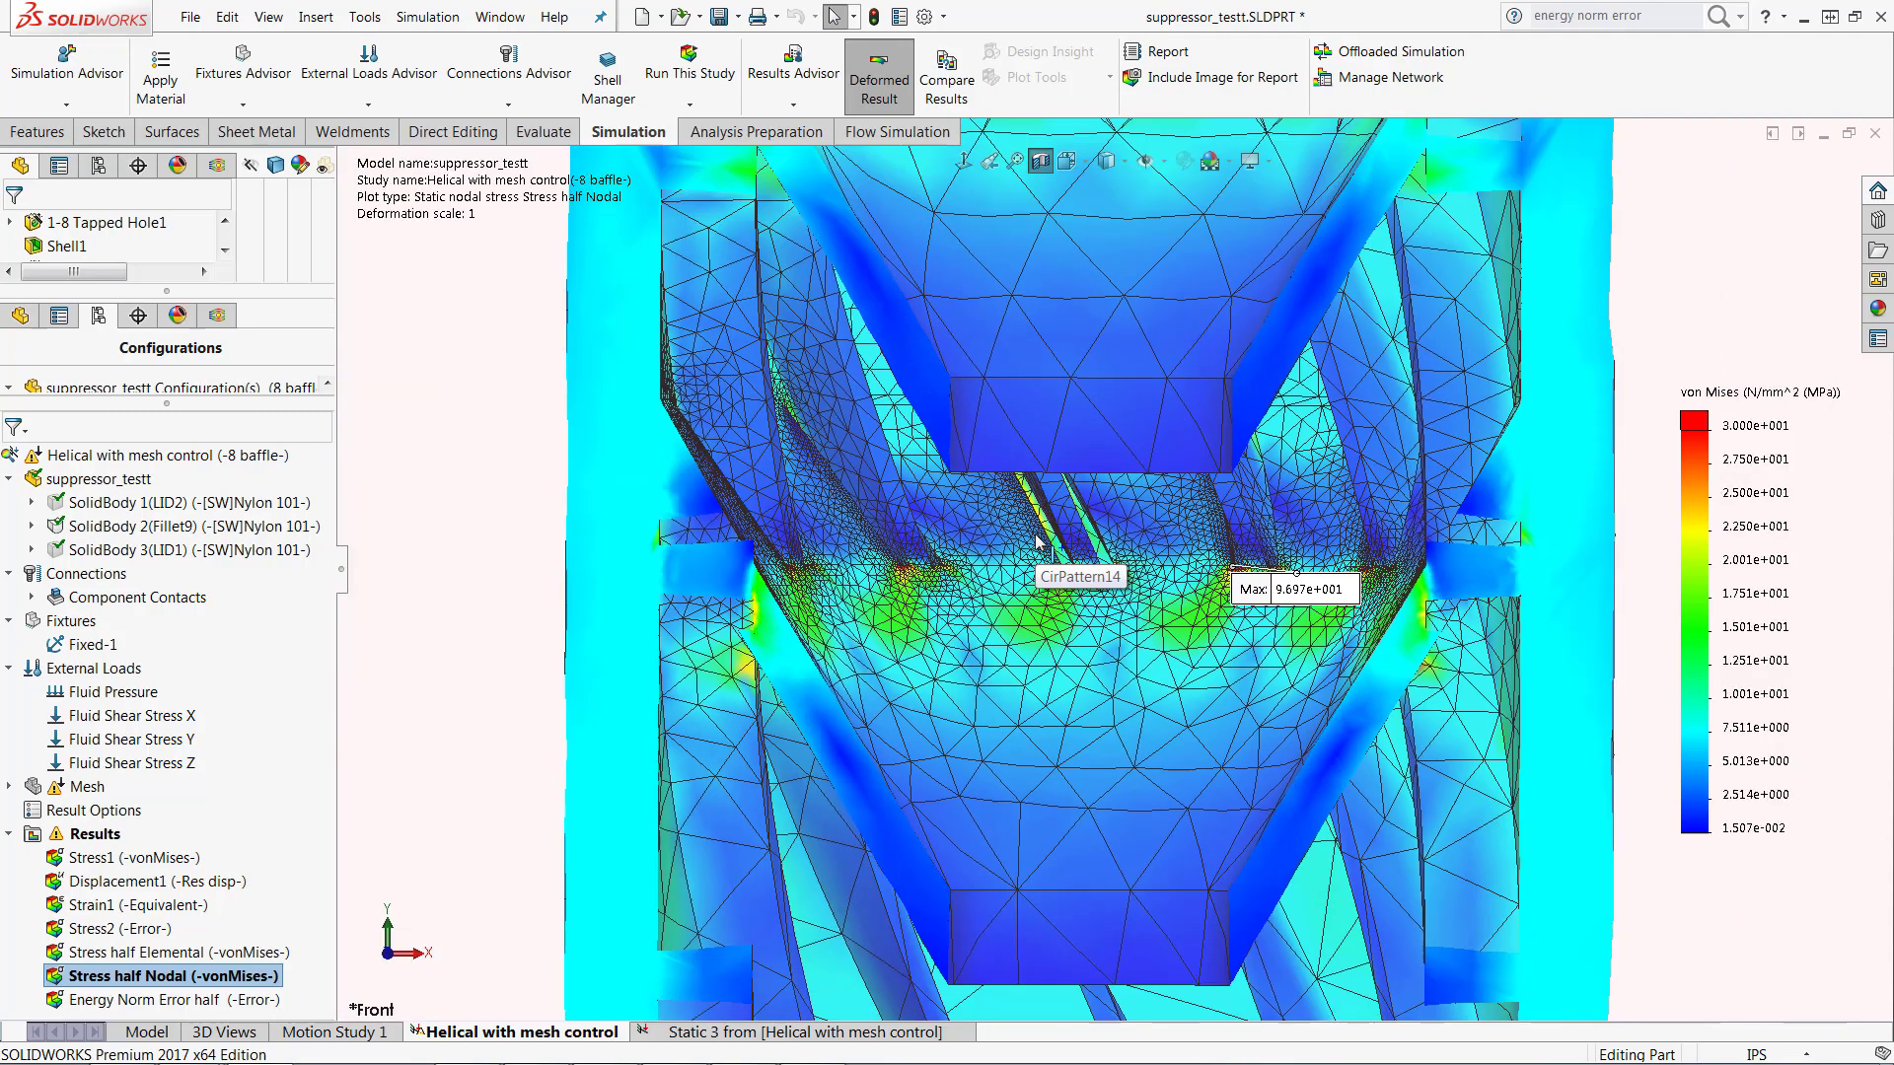
scroll(1038, 543, up, 3)
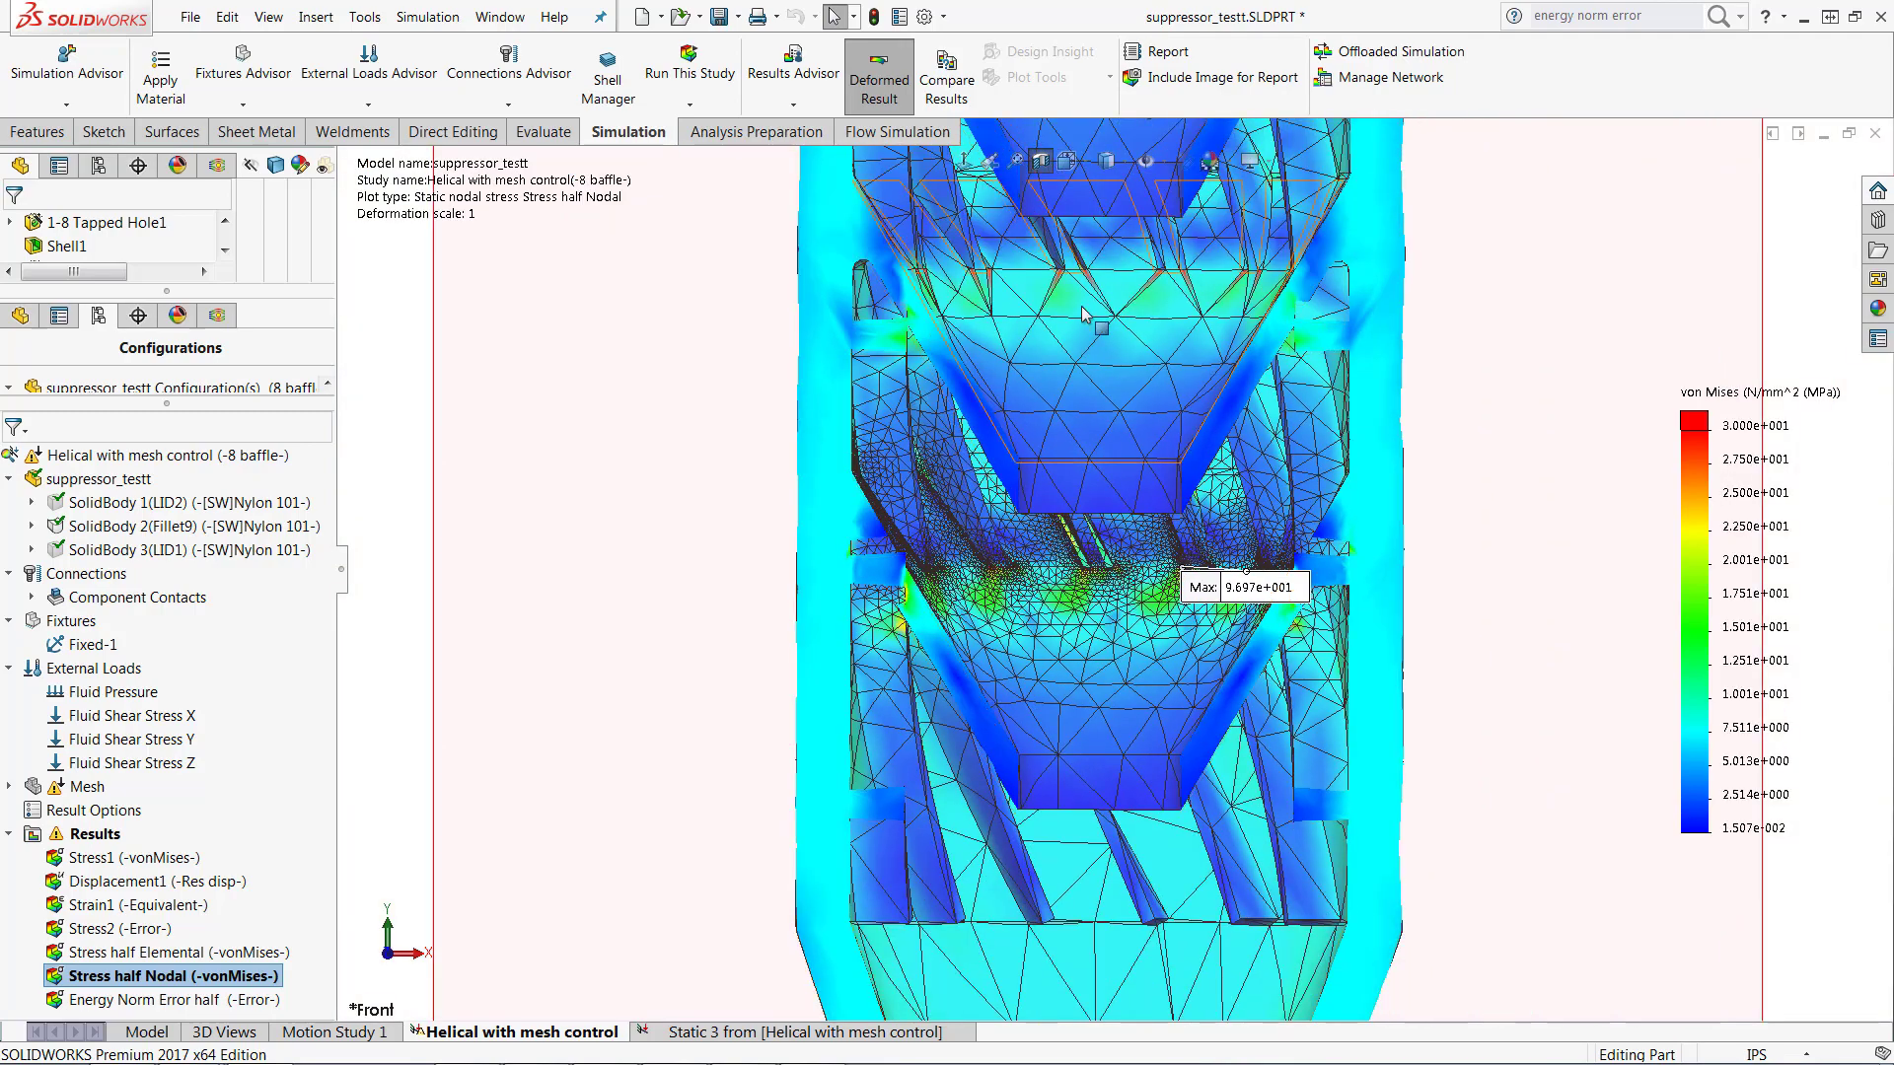
scroll(1125, 572, down, 5)
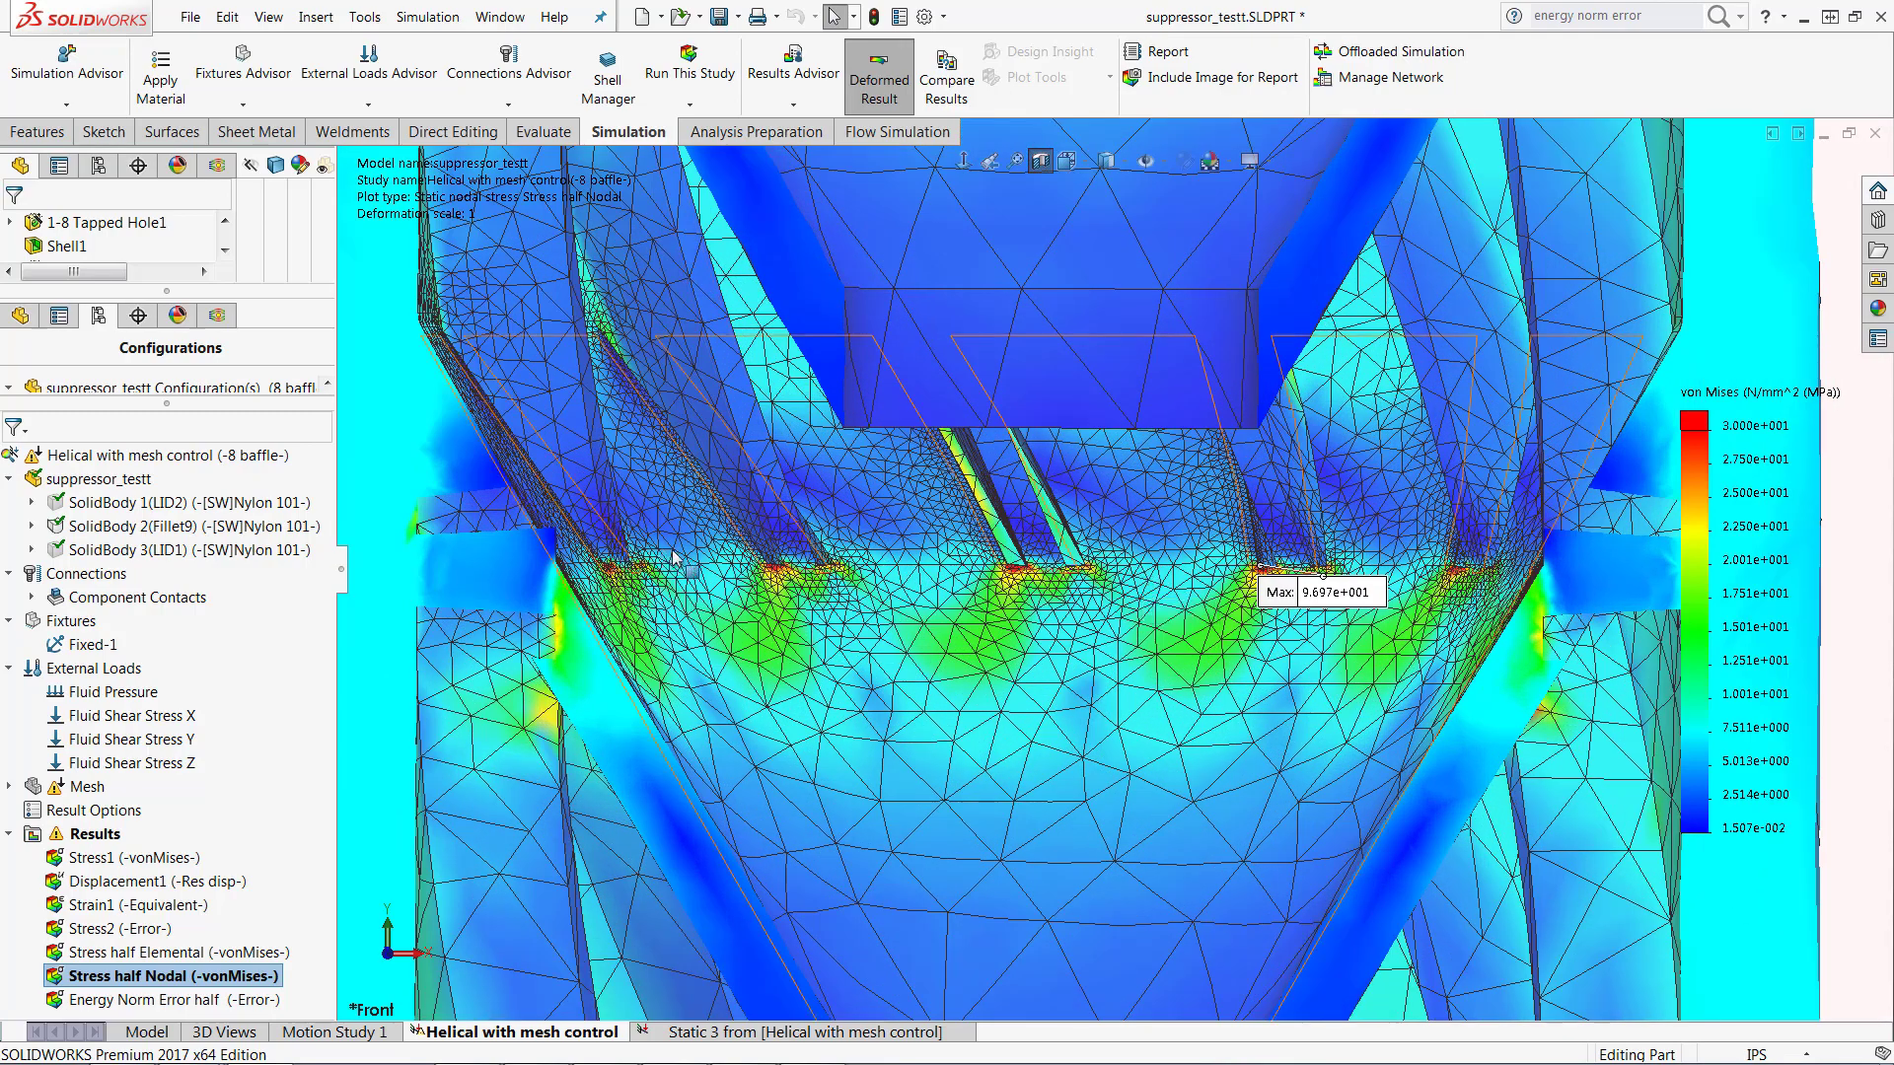
scroll(1367, 538, up, 2)
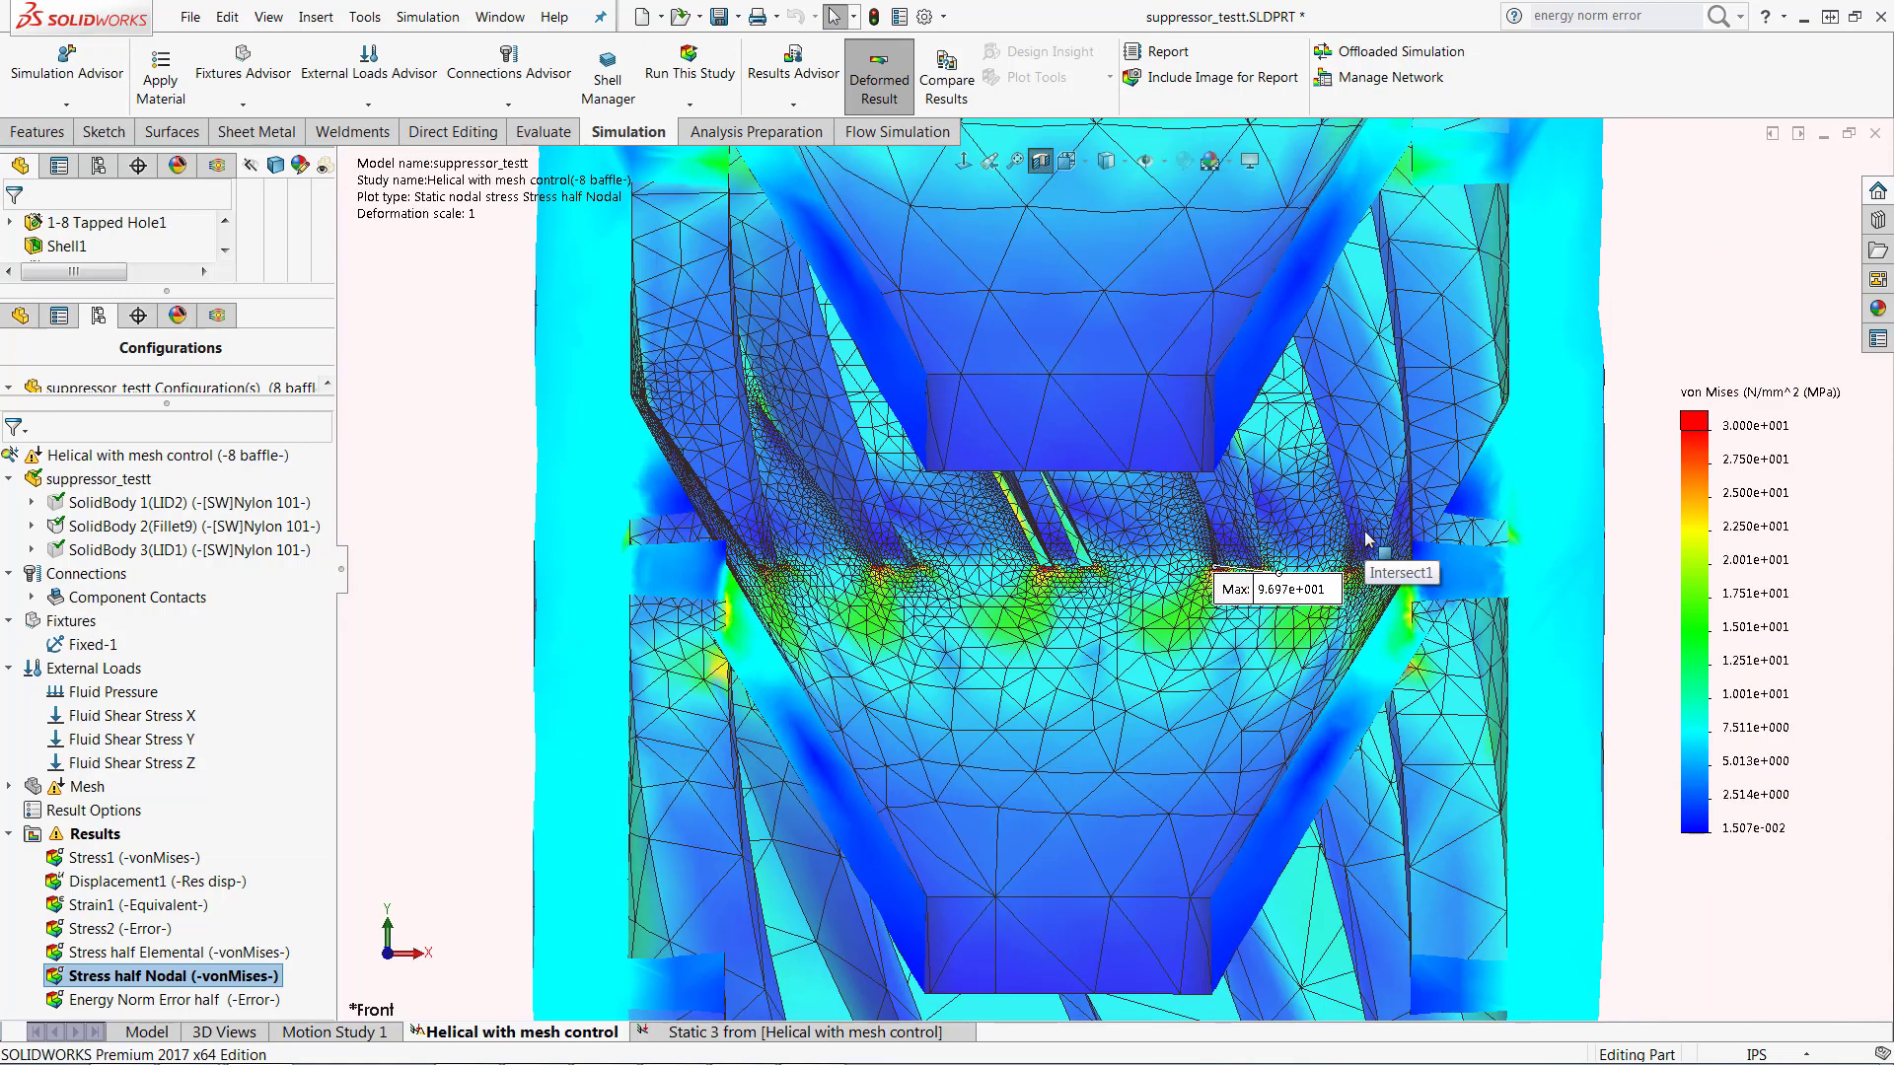
Step: Move the maximum stress label down, clear of the baffle base, and inspect the uncovered stress concentrations in the refined mesh
scroll(1367, 539, down, 1)
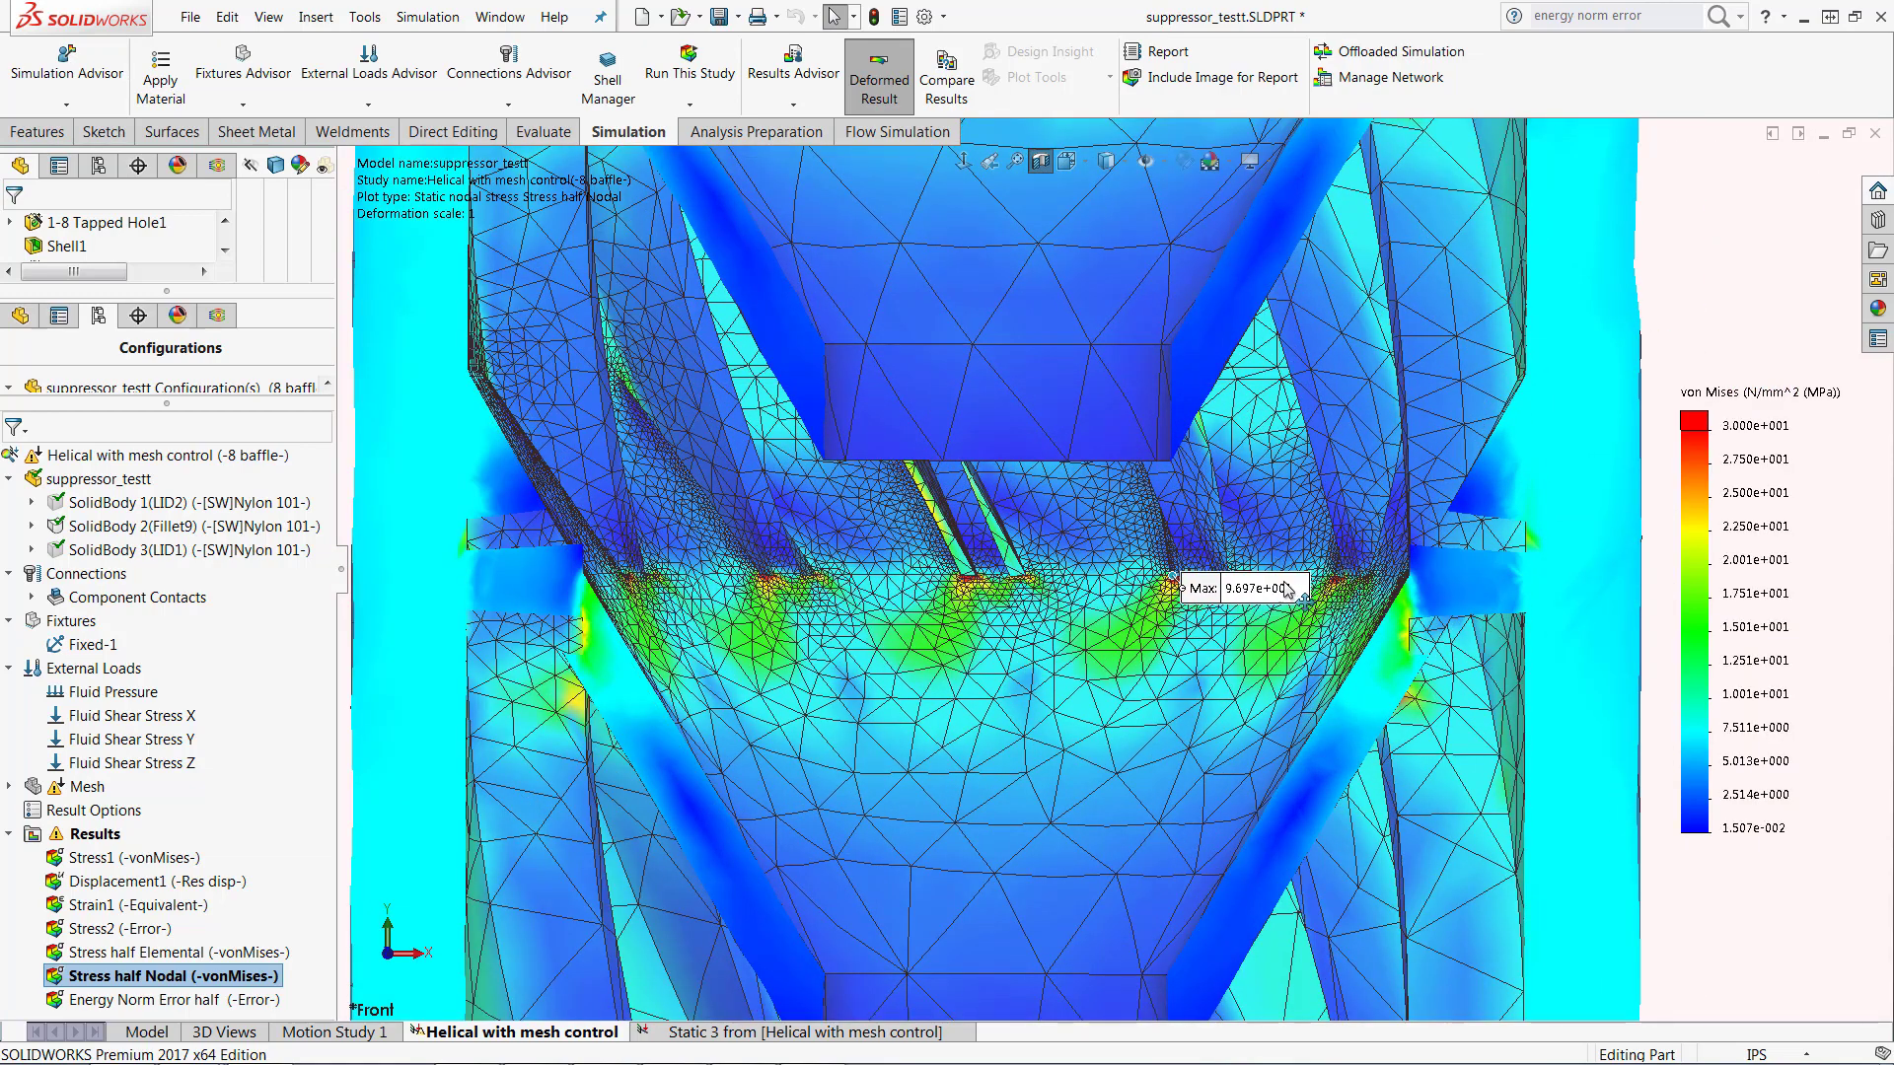
drag(1287, 589, 1295, 646)
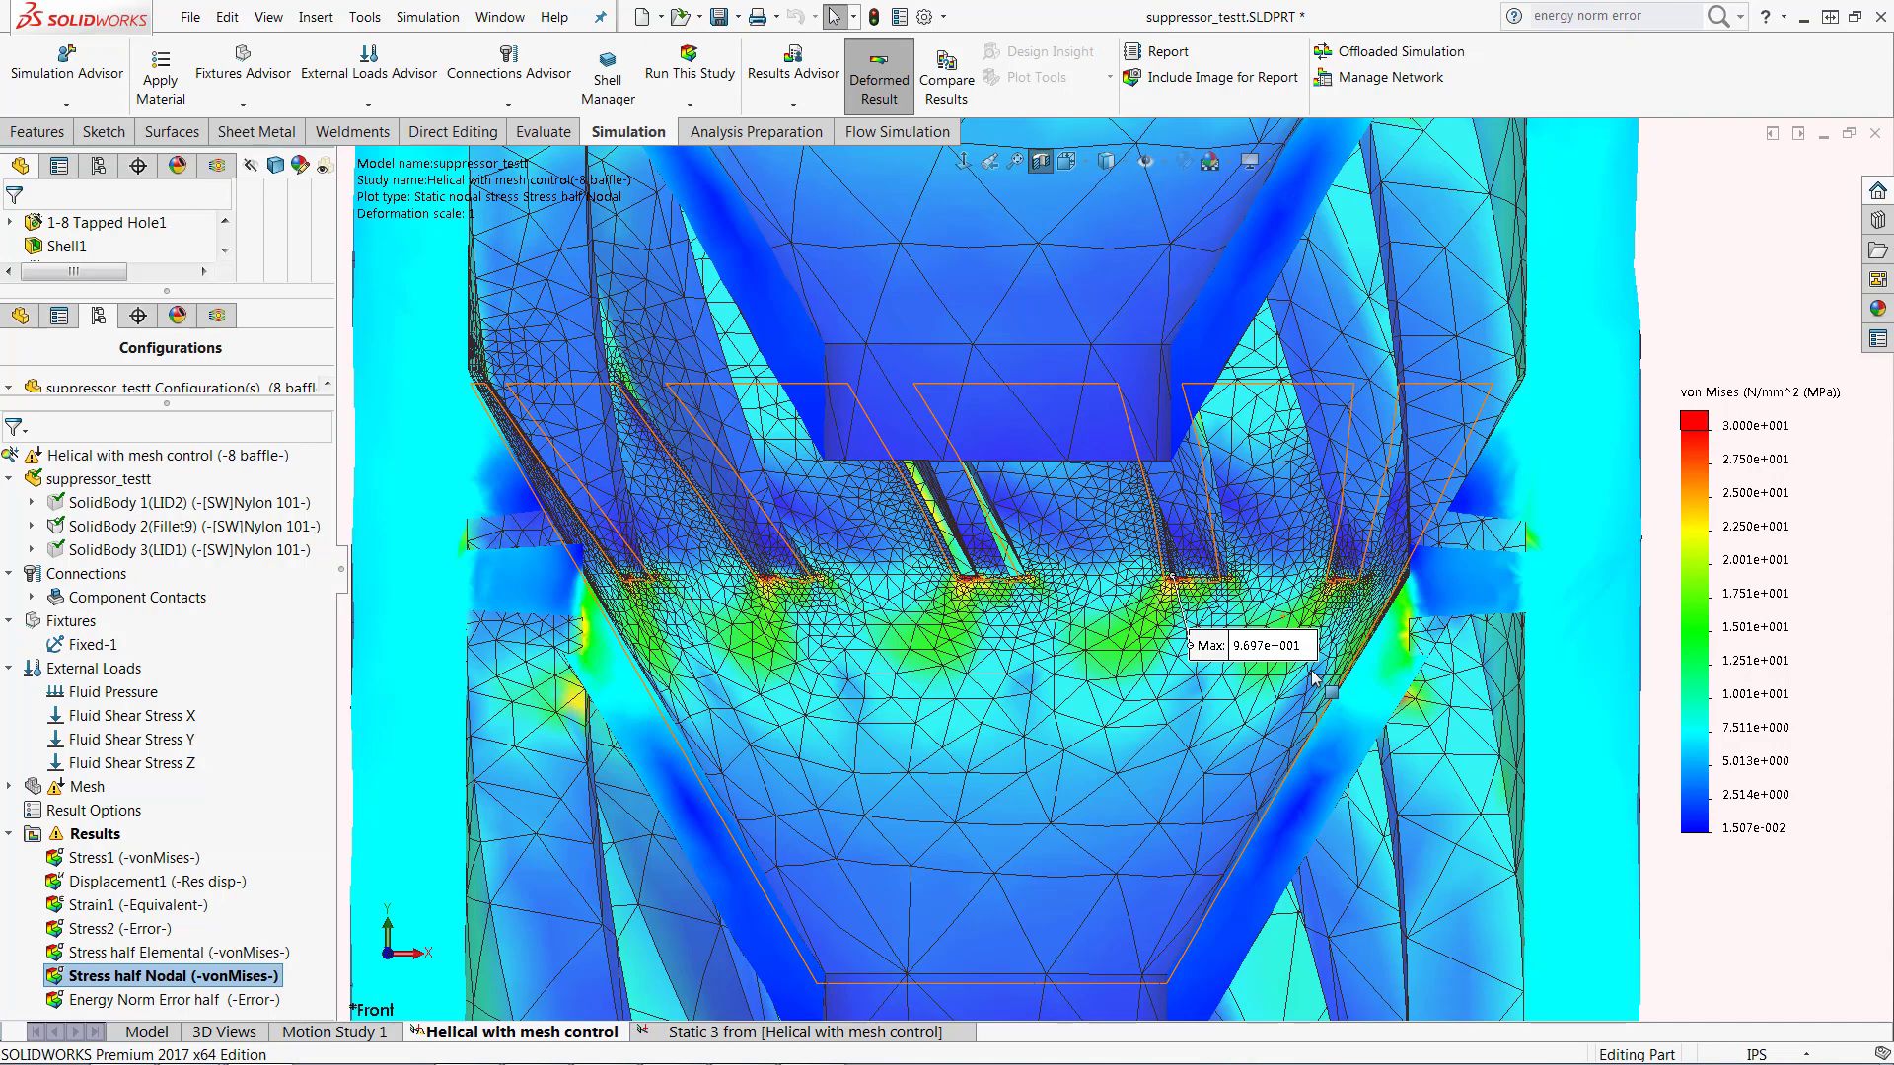
scroll(1018, 563, down, 5)
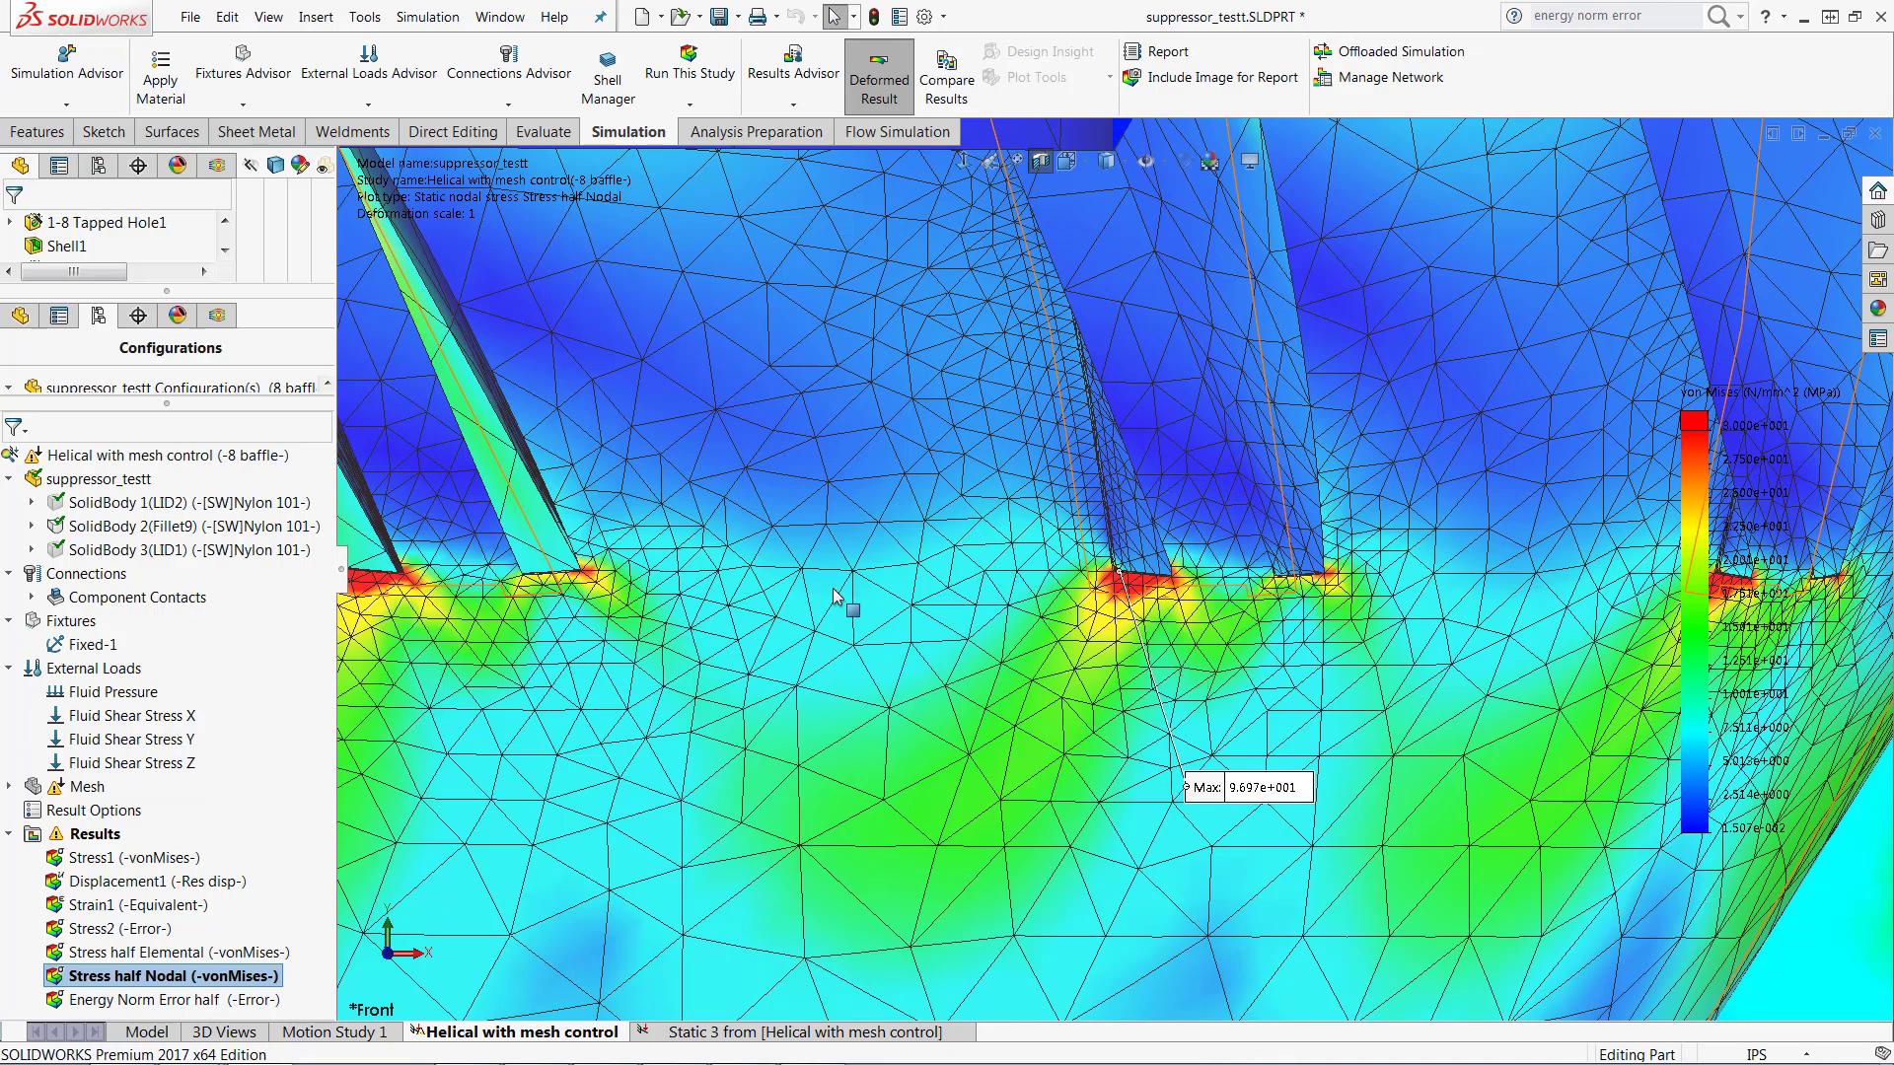
scroll(831, 594, up, 2)
scroll(831, 595, up, 2)
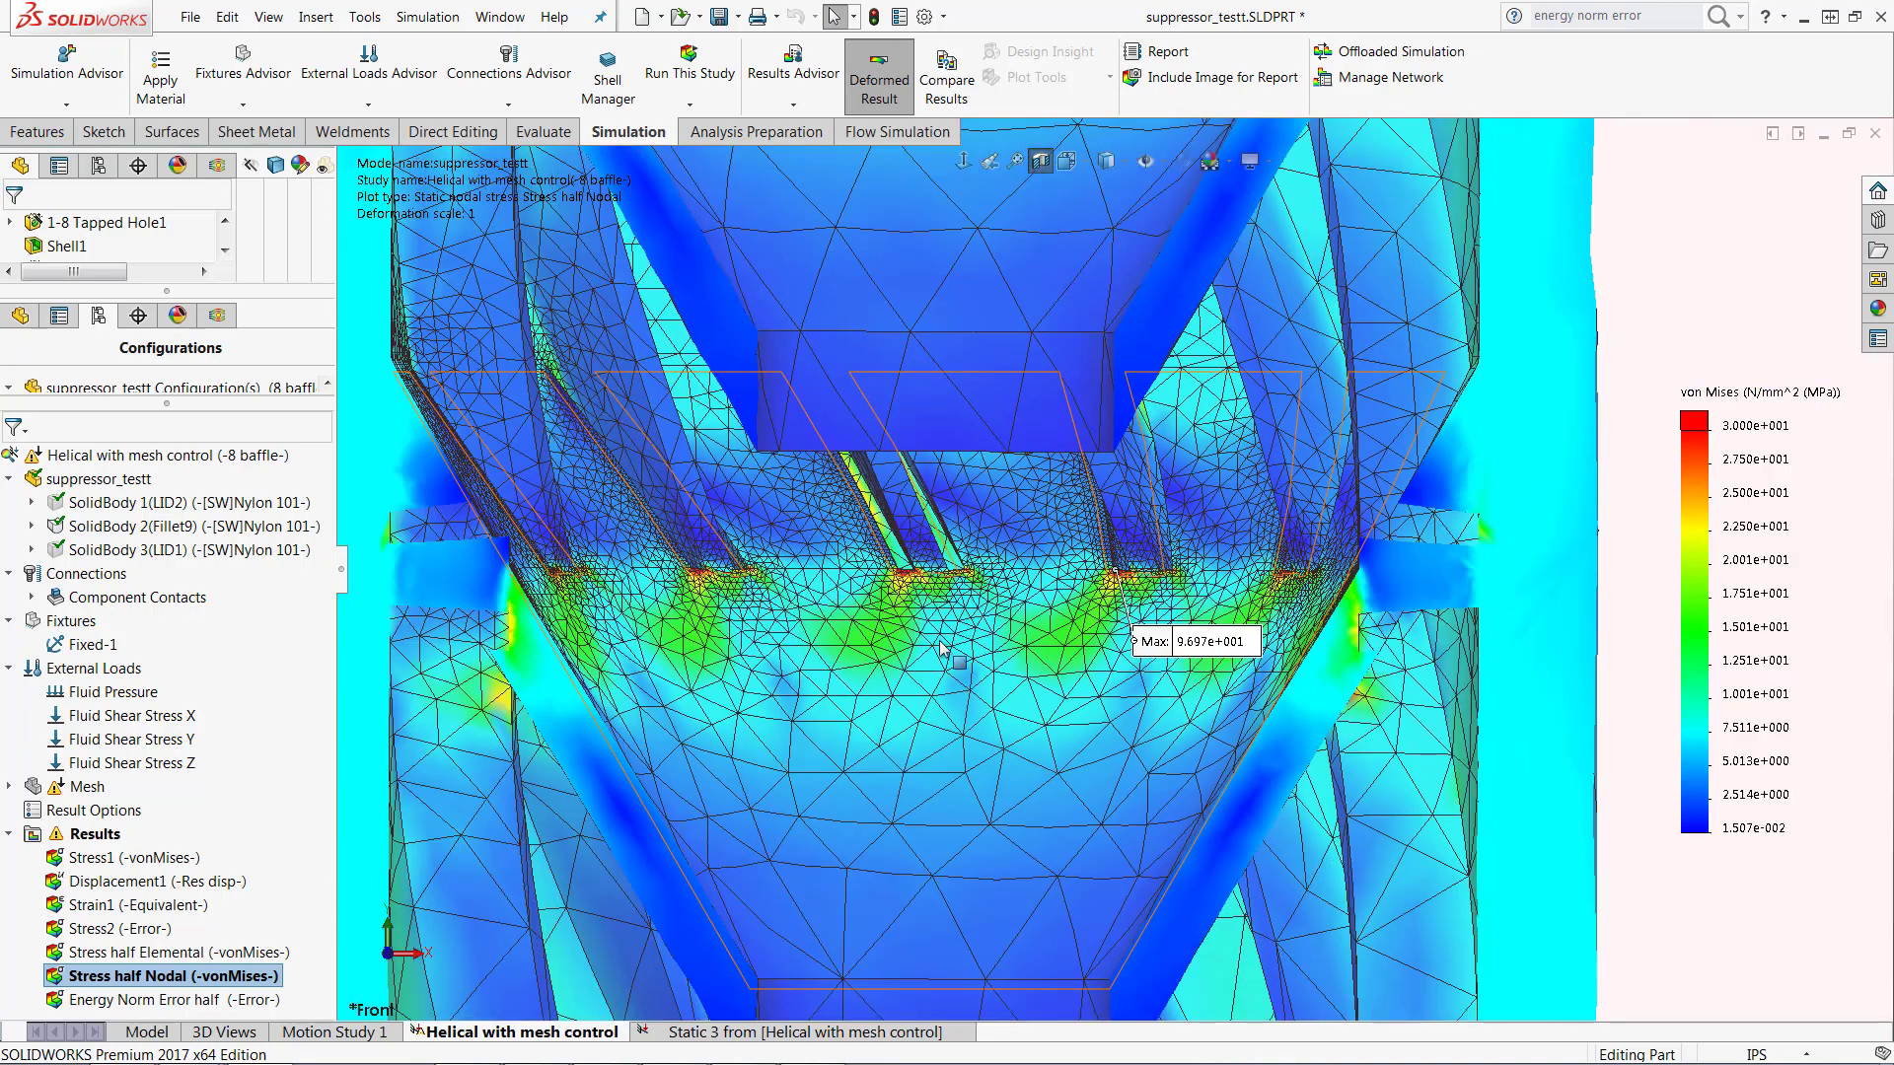
scroll(971, 659, up, 1)
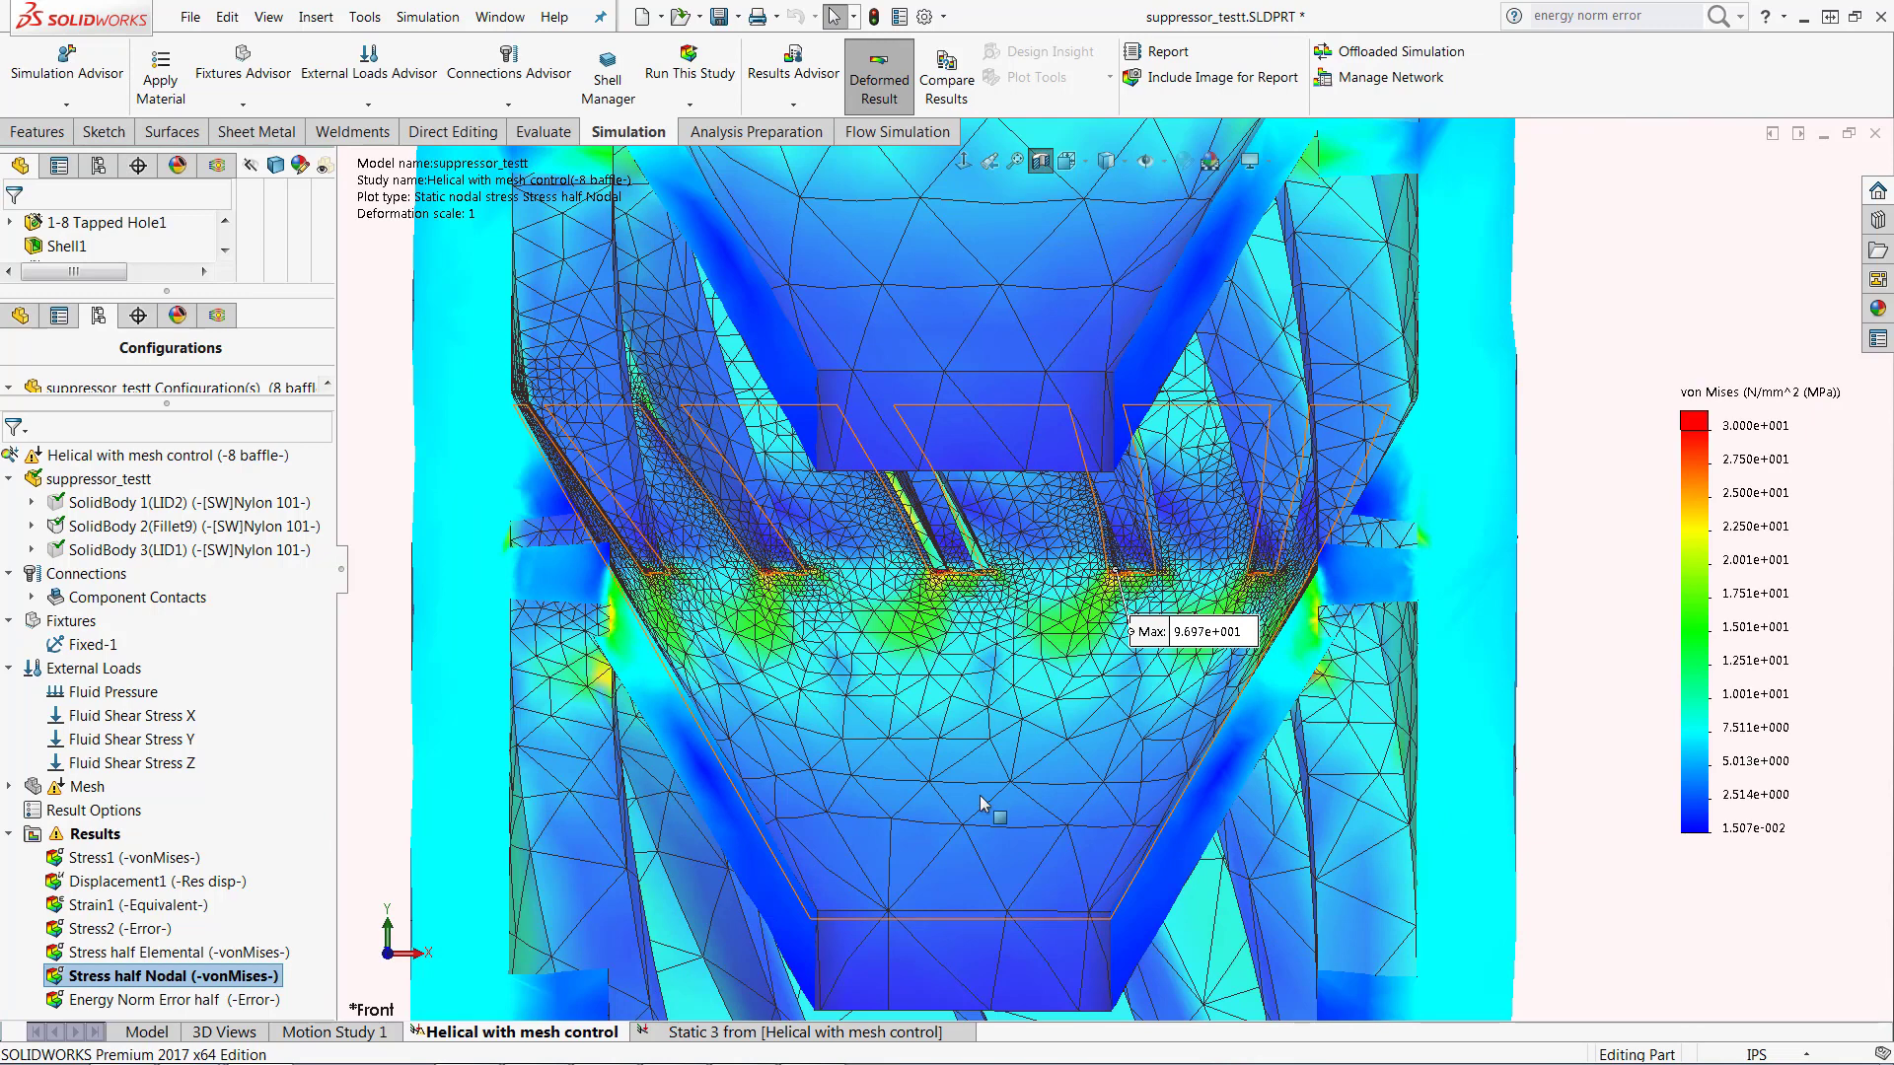